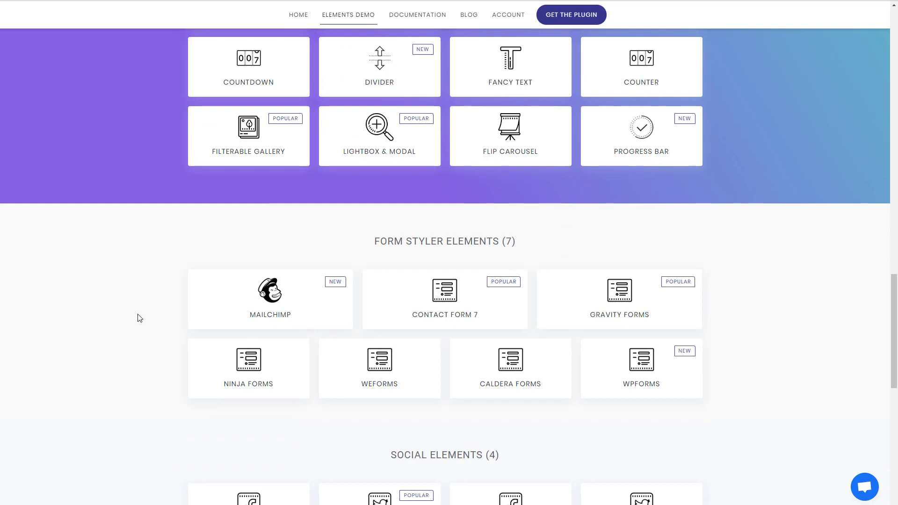
Review the form styler, social and extension elements on the Essential Addons demo page
scroll(504, 215, down, 3)
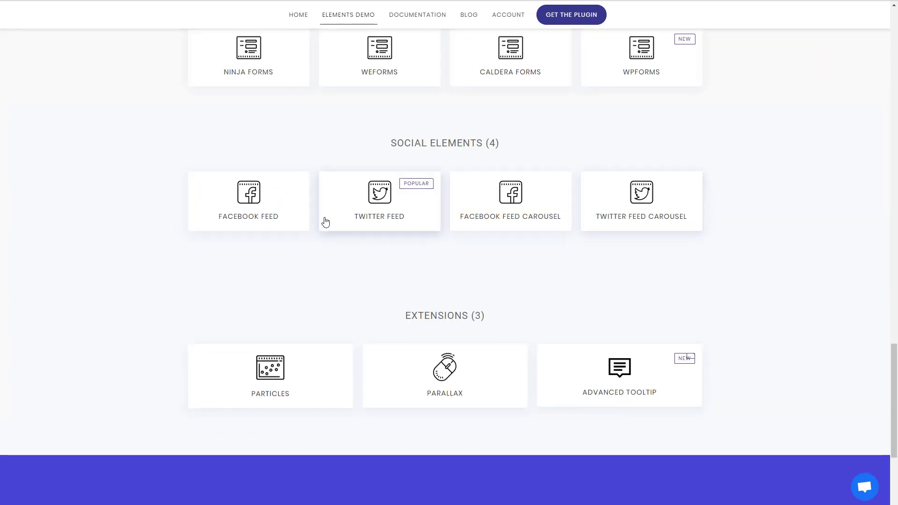
scroll(158, 222, down, 1)
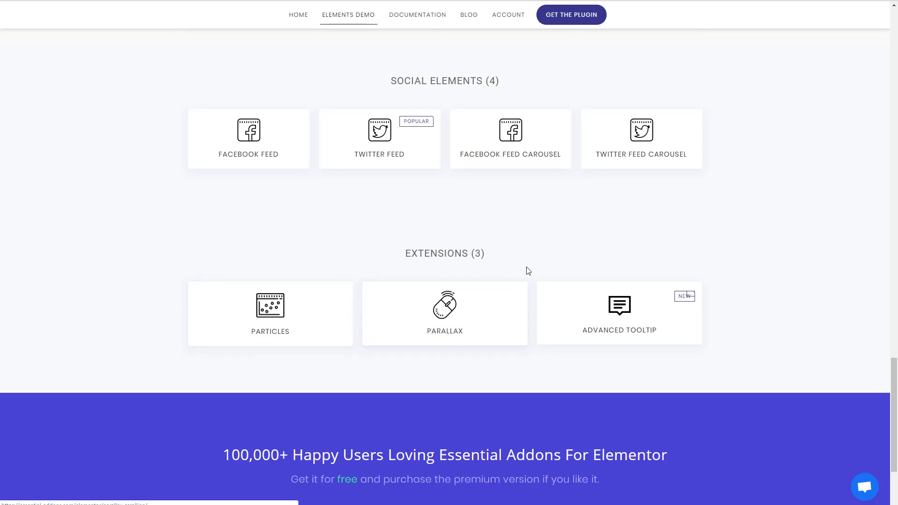
key(alt+Left)
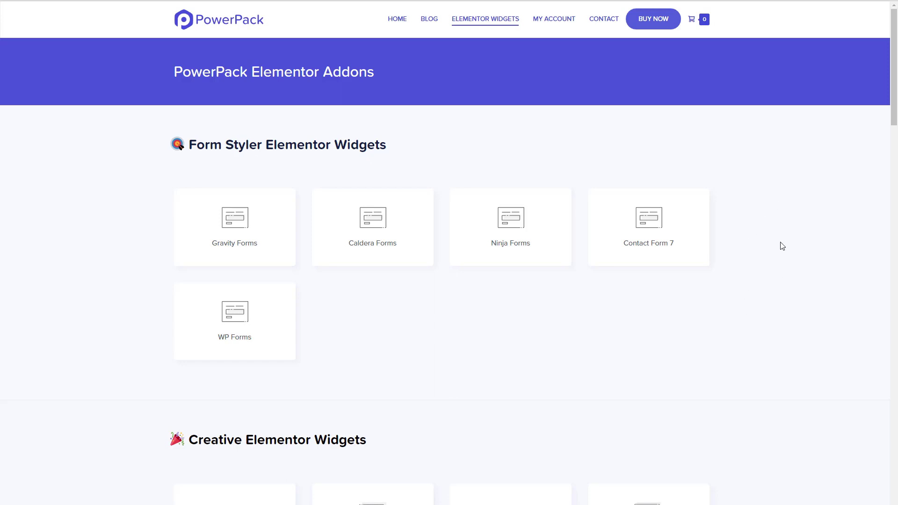
Review the form styler, creative and content widgets on the PowerPack Elementor Addons page
scroll(782, 246, down, 8)
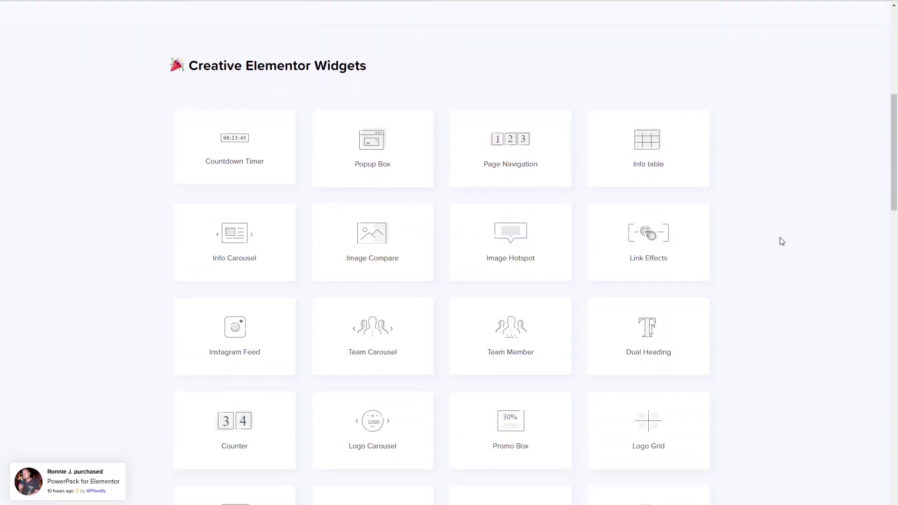
scroll(769, 189, down, 1)
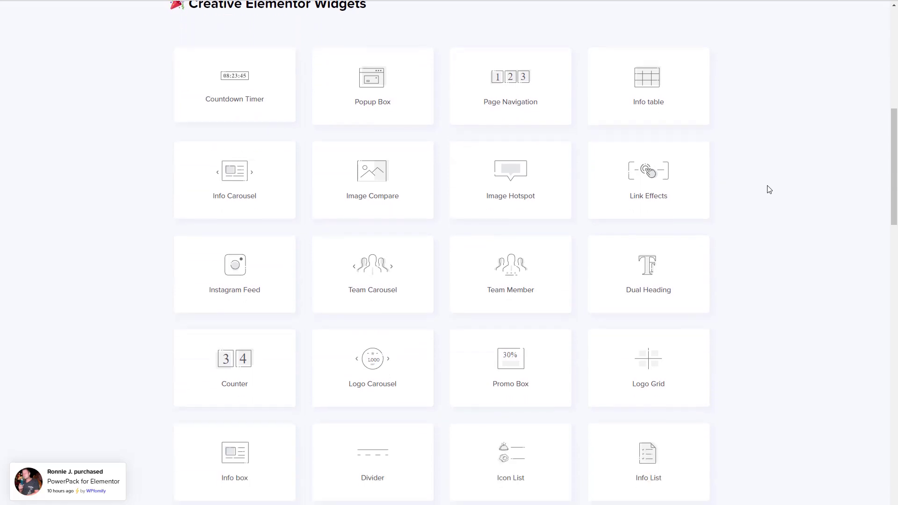
scroll(769, 190, down, 2)
scroll(769, 189, down, 12)
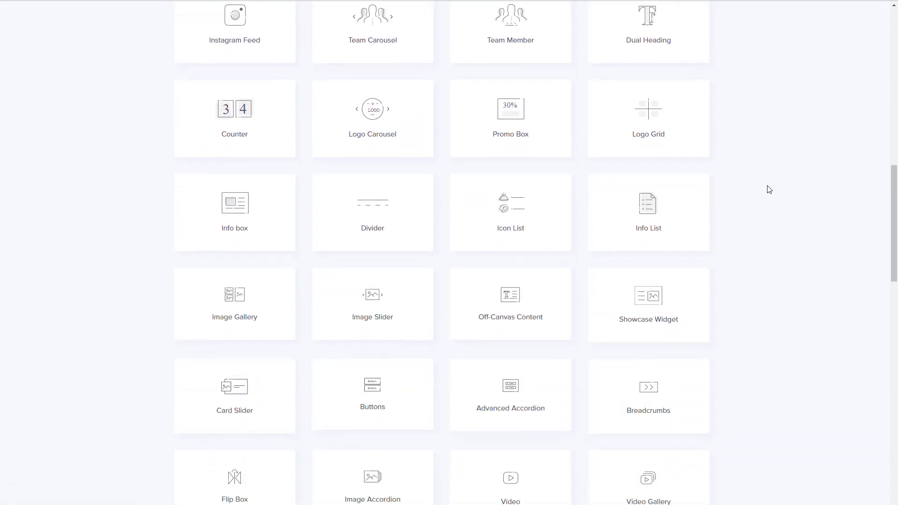
scroll(769, 190, down, 3)
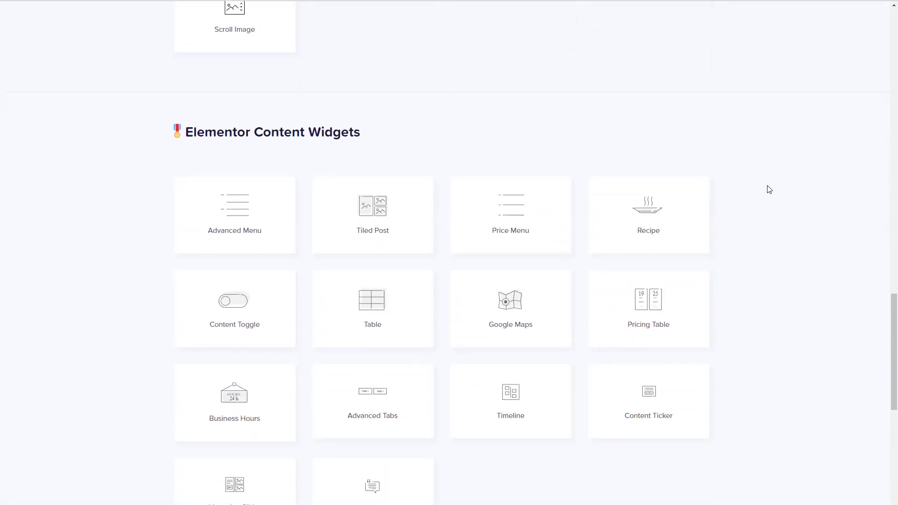
scroll(770, 193, down, 3)
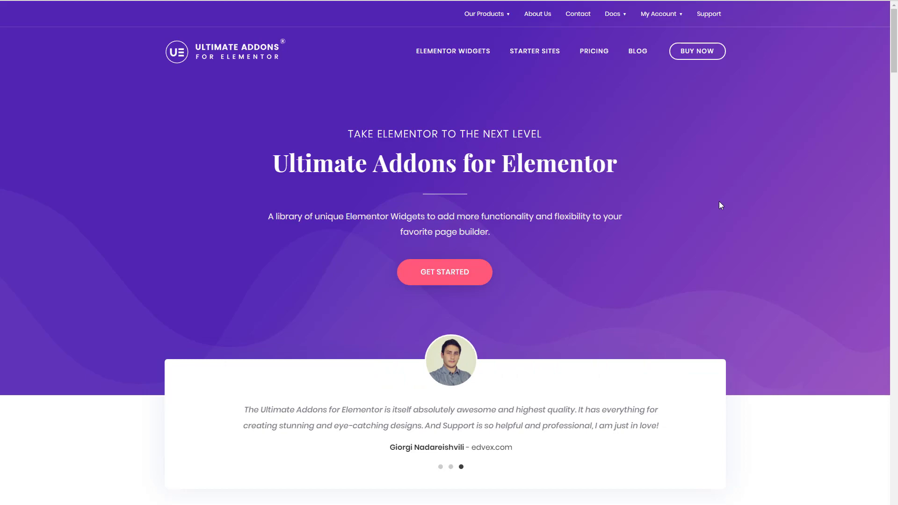
Review the features and widget grid on the Ultimate Addons for Elementor page
scroll(720, 202, down, 5)
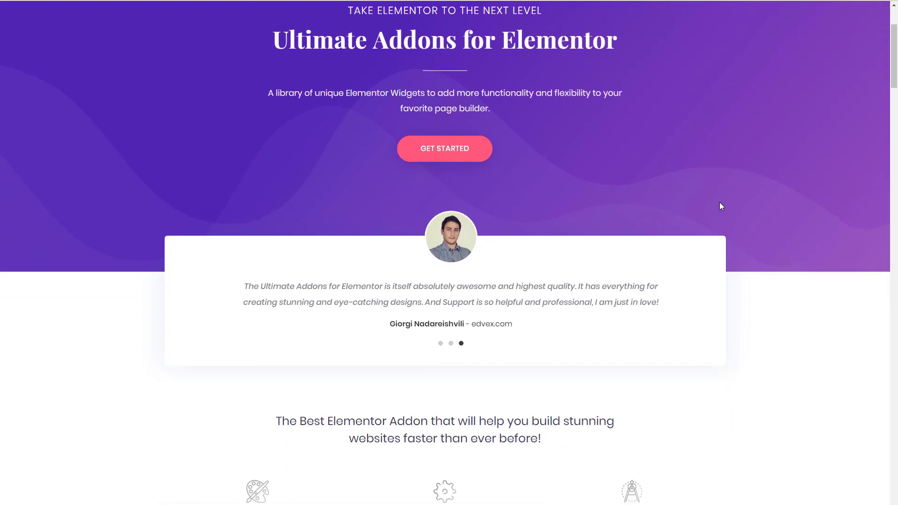
scroll(812, 200, down, 10)
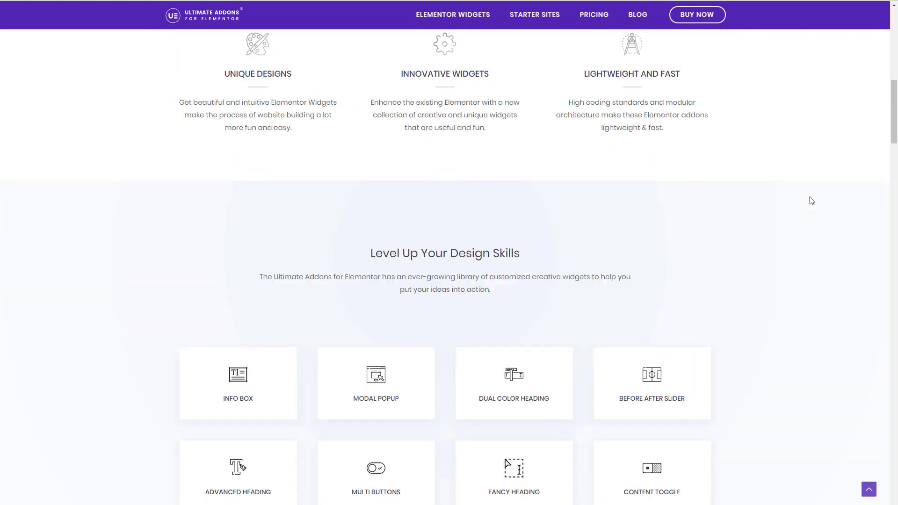
scroll(811, 201, down, 3)
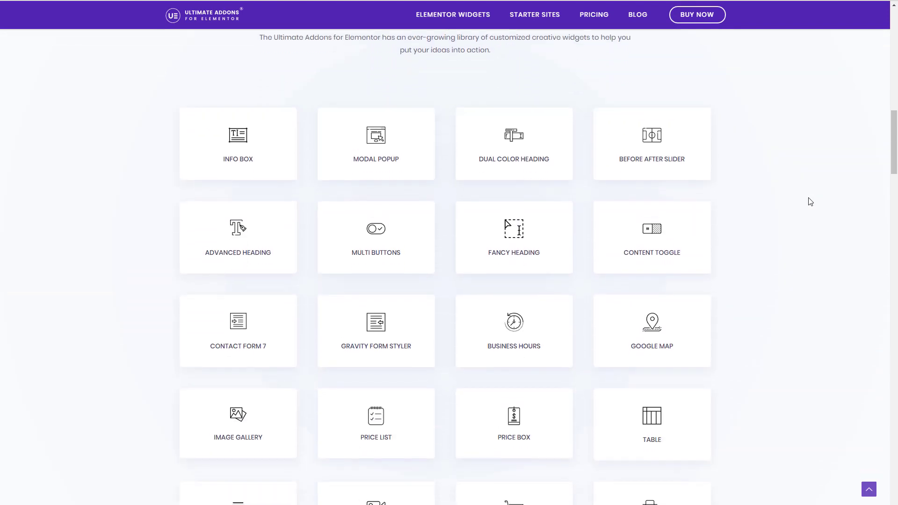
scroll(810, 201, down, 1)
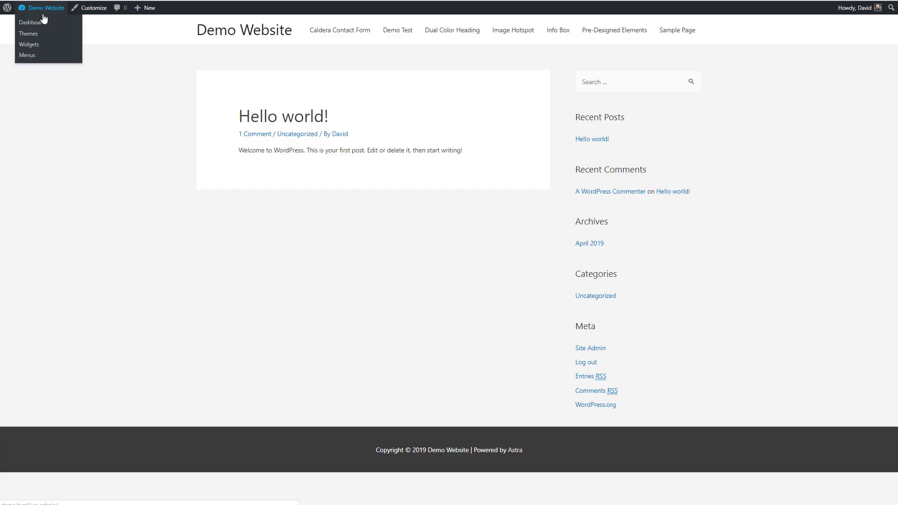
Open the list of installed plugins in the Demo Website's WordPress dashboard
click(32, 23)
click(24, 202)
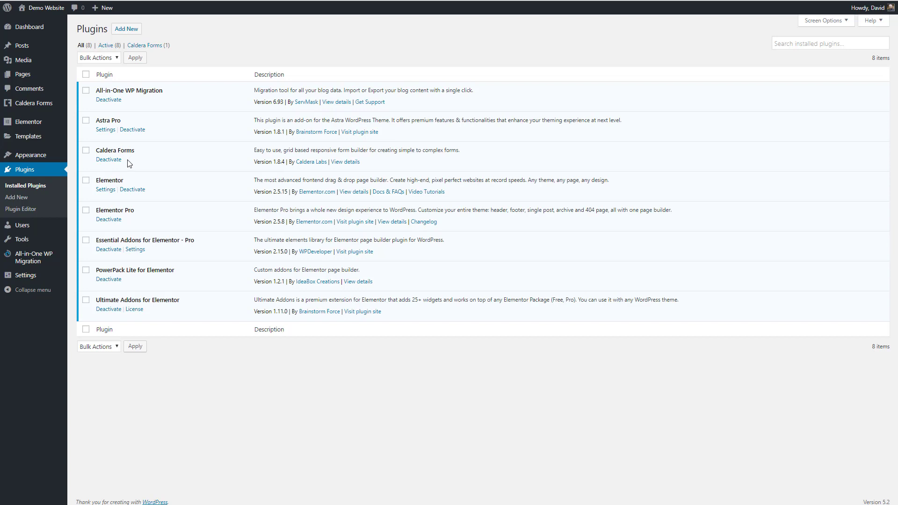
Create a new Caldera form from the Contact Form template, name it "Contact Form" and save it
mouse_move(39, 104)
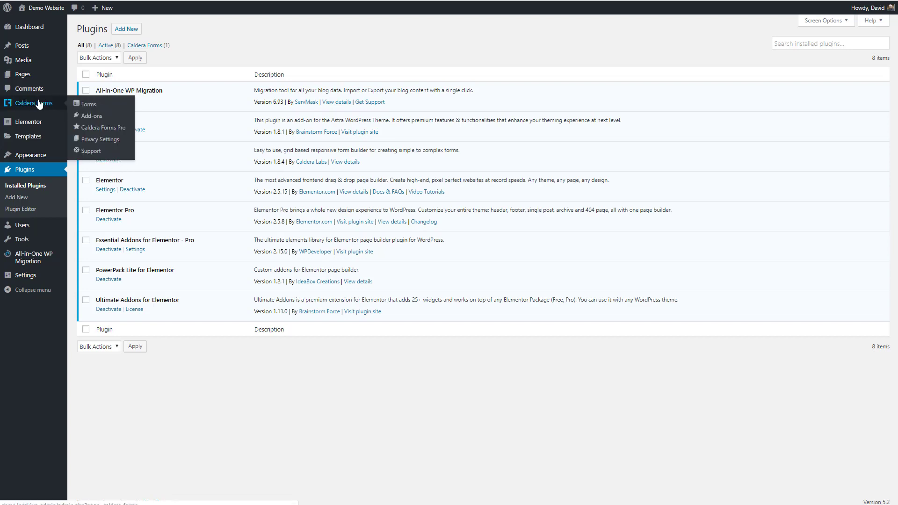
click(70, 108)
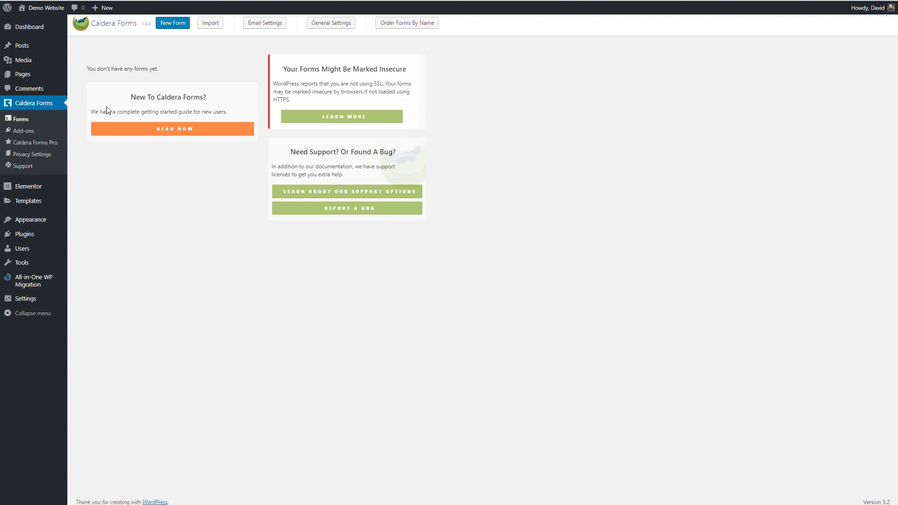
click(172, 24)
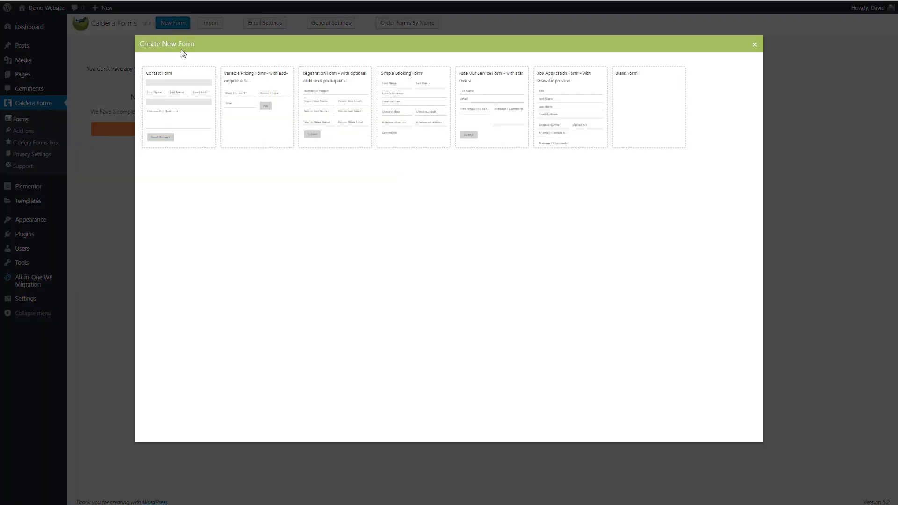
click(175, 93)
text(Contact Form)
click(240, 122)
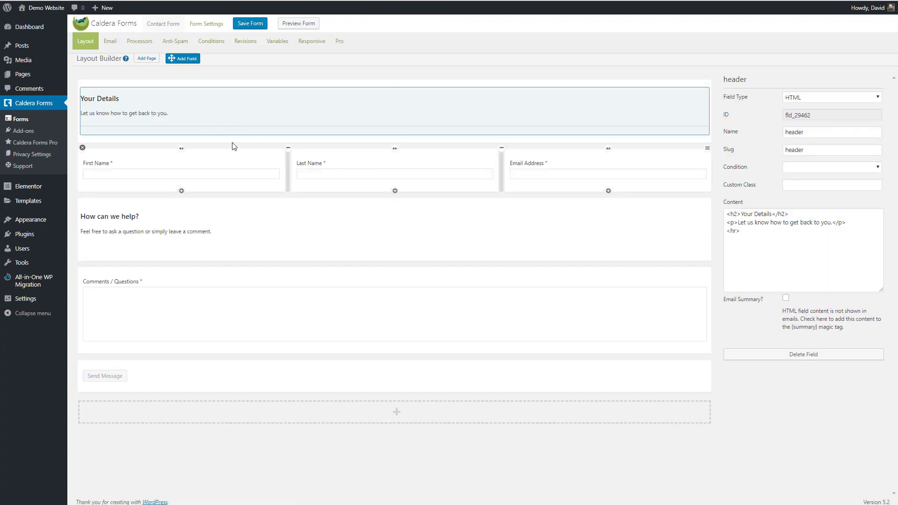
click(252, 22)
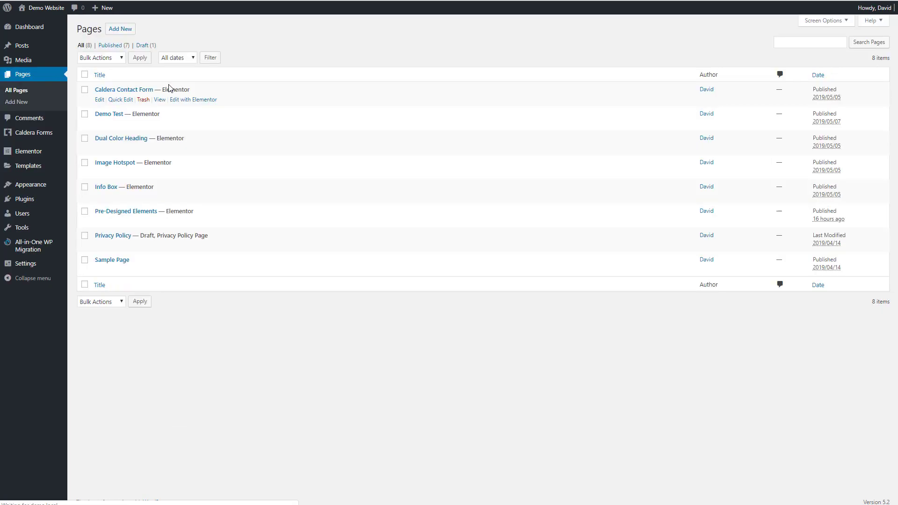
Open the Caldera Contact Form page for editing in Elementor and search its widgets for "caldera"
click(188, 102)
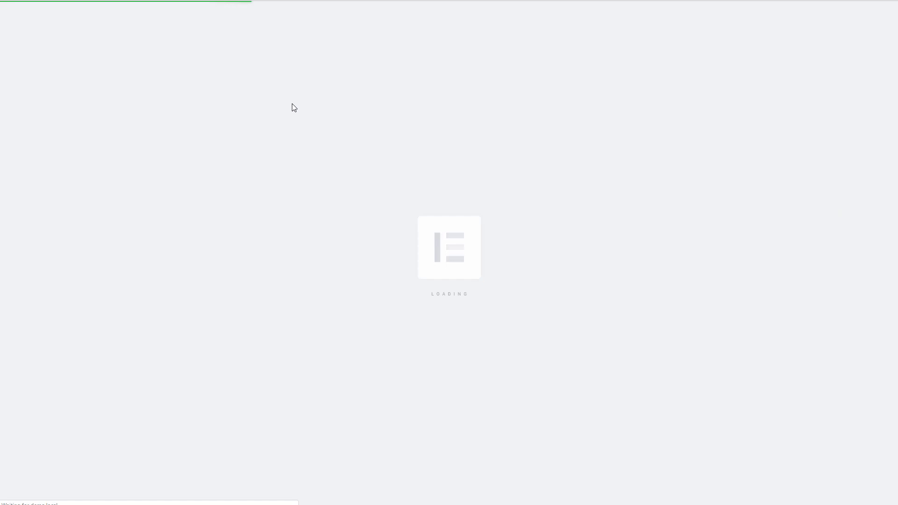
click(58, 41)
text(caldera)
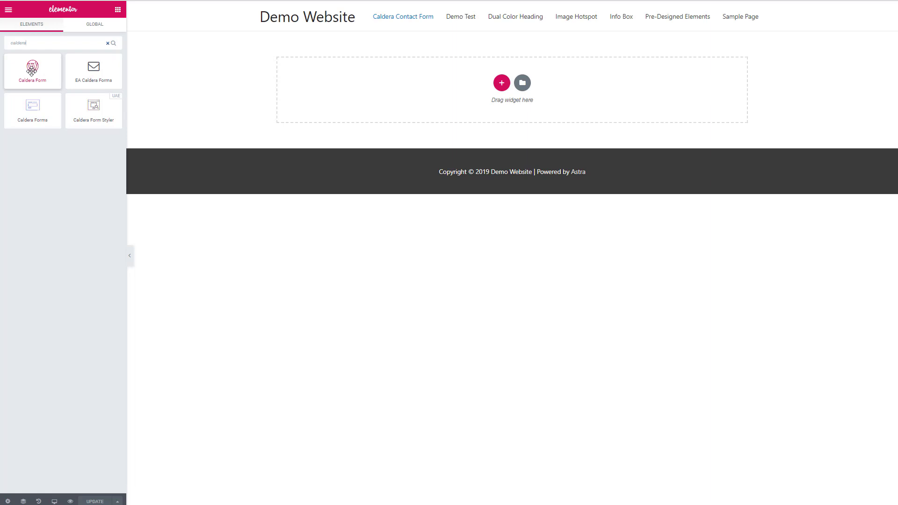
Add the standard Caldera Form widget to the empty page and set its form to Contact Form
drag(32, 70, 351, 74)
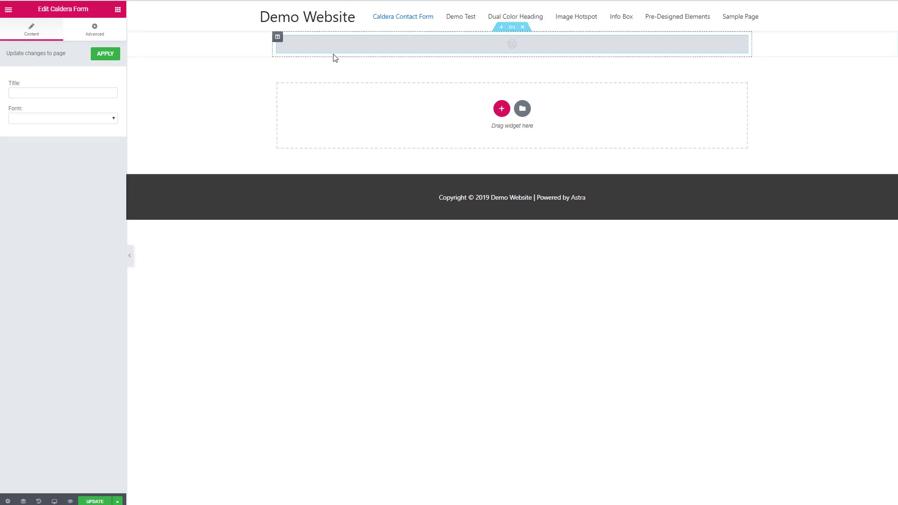
click(96, 119)
click(54, 132)
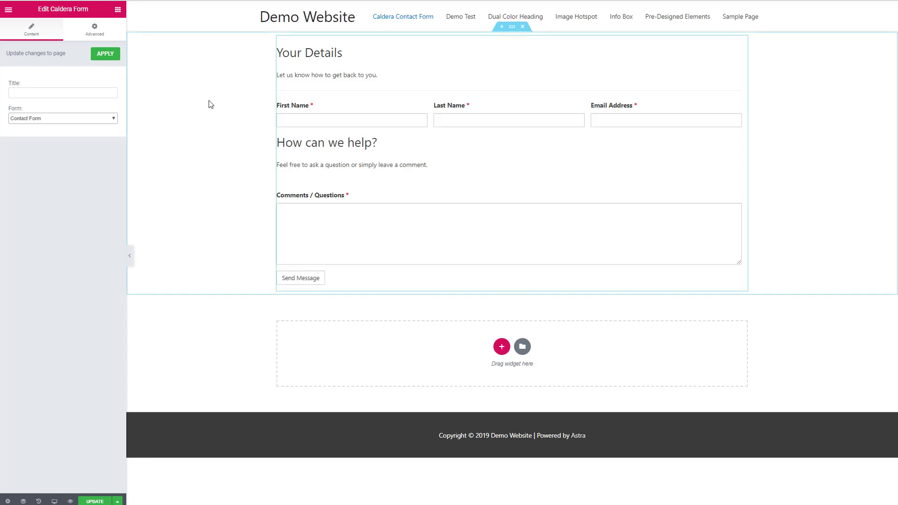
Check the Caldera Form widget's advanced settings, and delete the section holding the widget
click(94, 29)
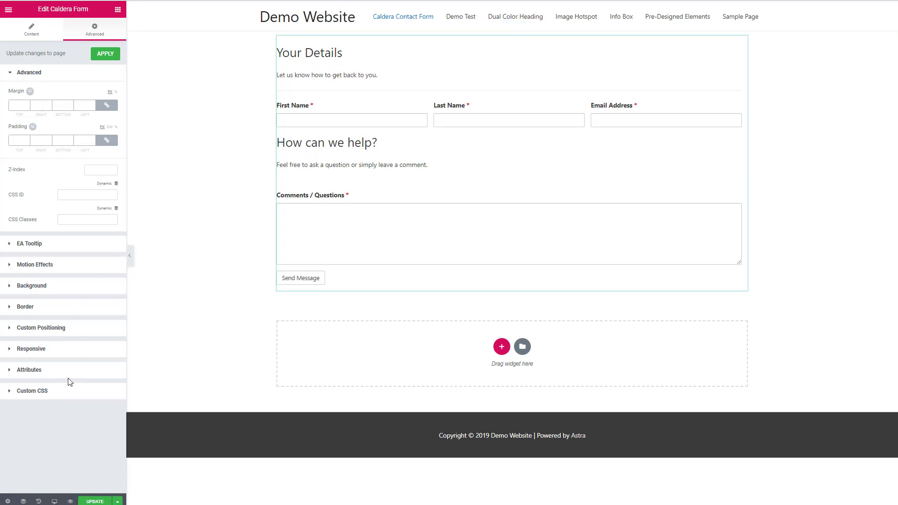
click(25, 31)
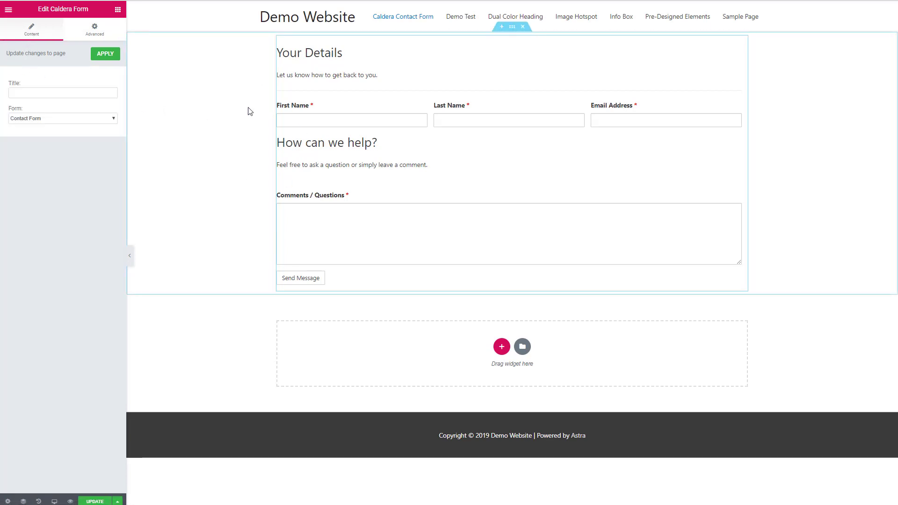
click(523, 26)
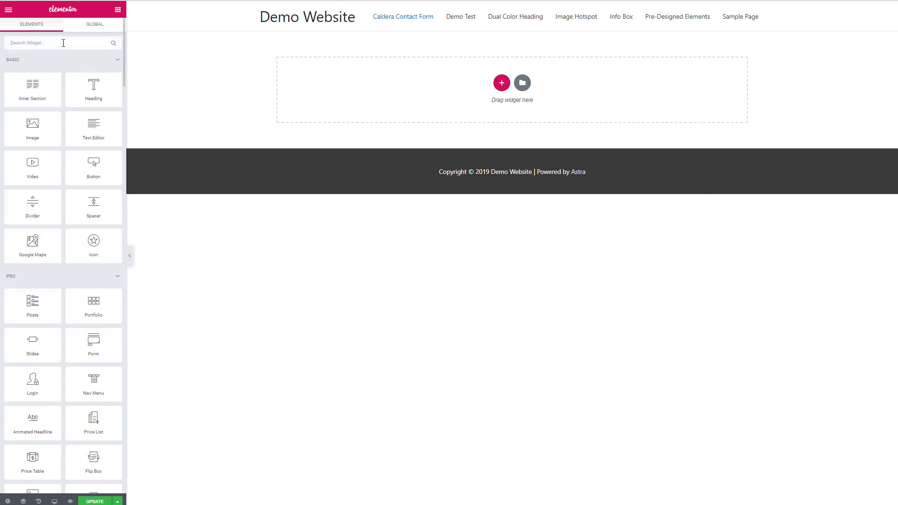
Find the EA Caldera Forms widget with "caldera", add it to the page and set its form to Contact Form
text(caldera)
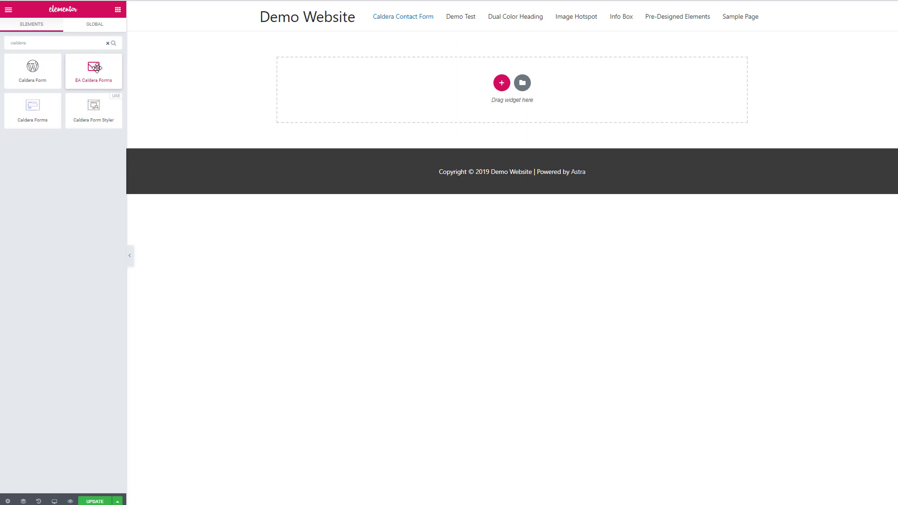
drag(95, 68, 365, 86)
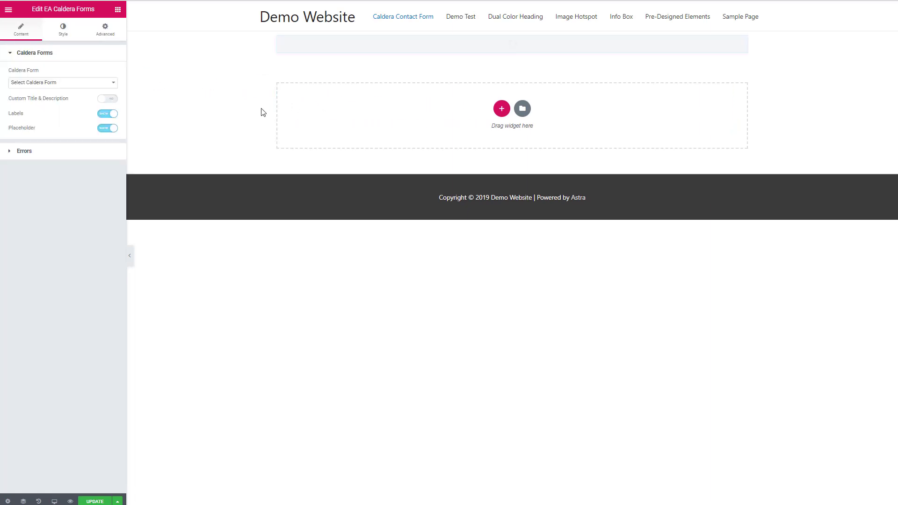
click(91, 85)
click(57, 99)
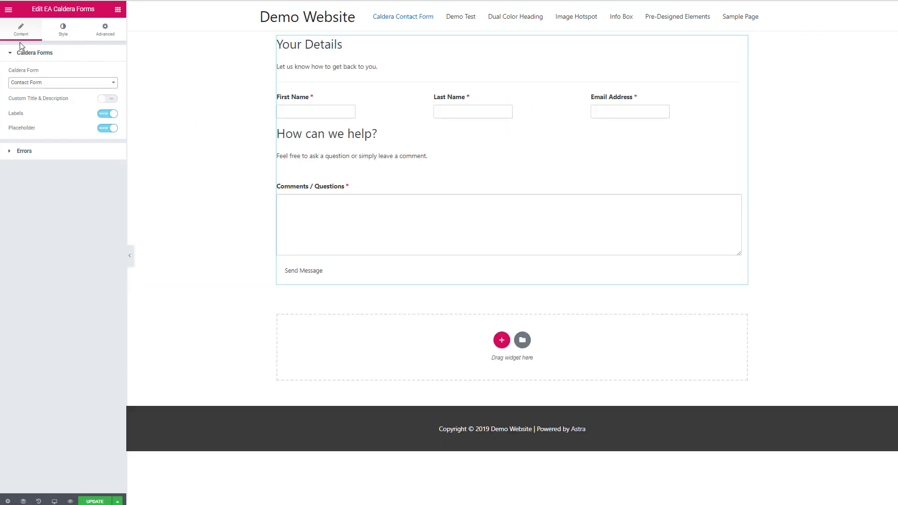
Examine the EA Caldera Forms content options, trying Custom Title & Description on and off and checking the Errors settings
click(107, 100)
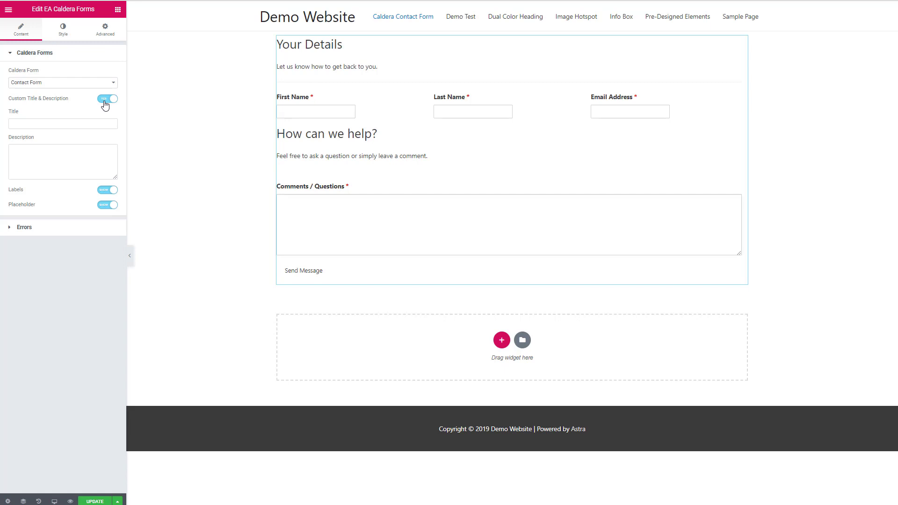
click(99, 100)
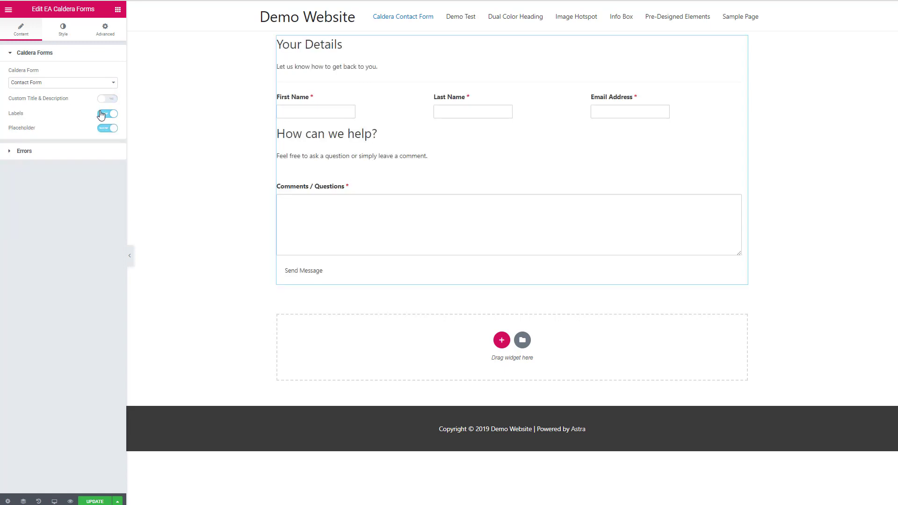
click(10, 151)
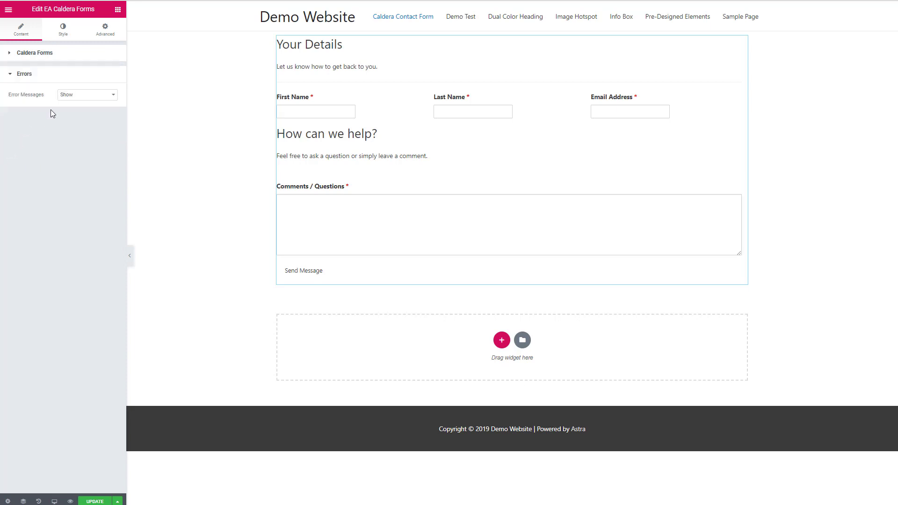
click(10, 76)
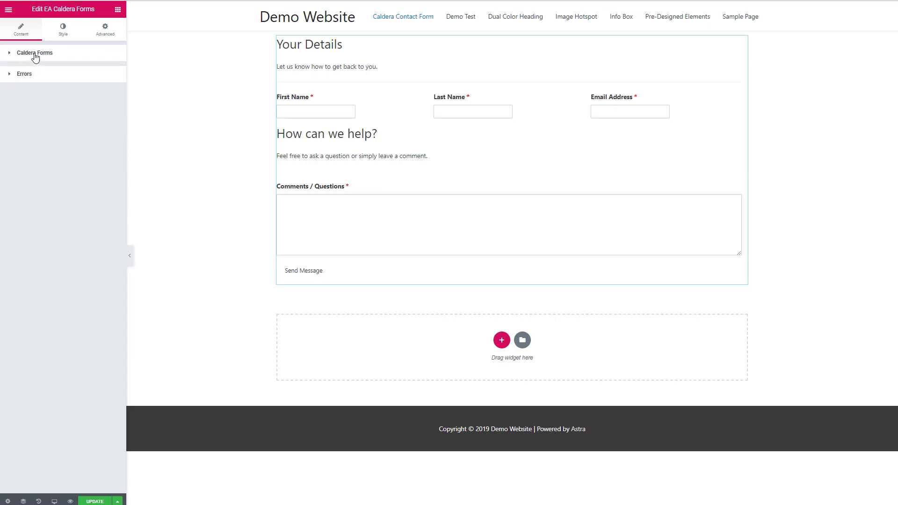
Examine the EA Caldera Forms style options for labels, input and textarea, field description, submit button and success message
click(62, 31)
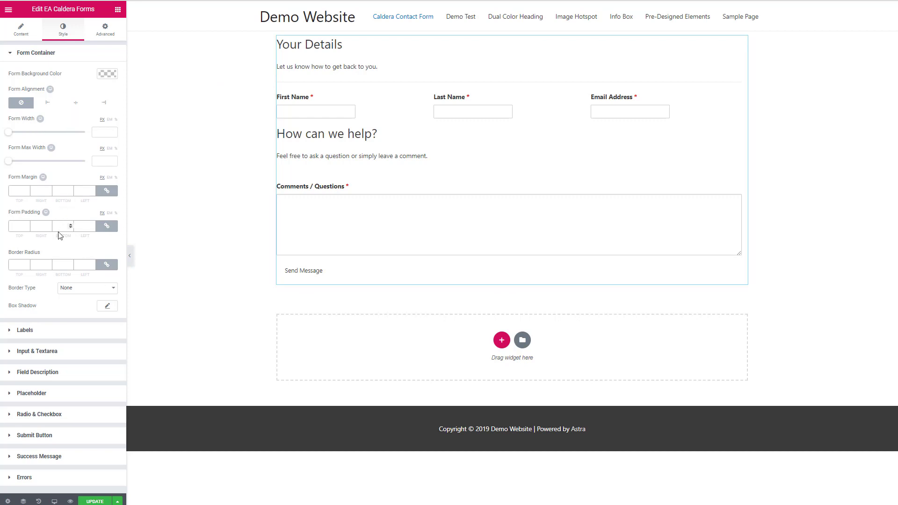
click(31, 330)
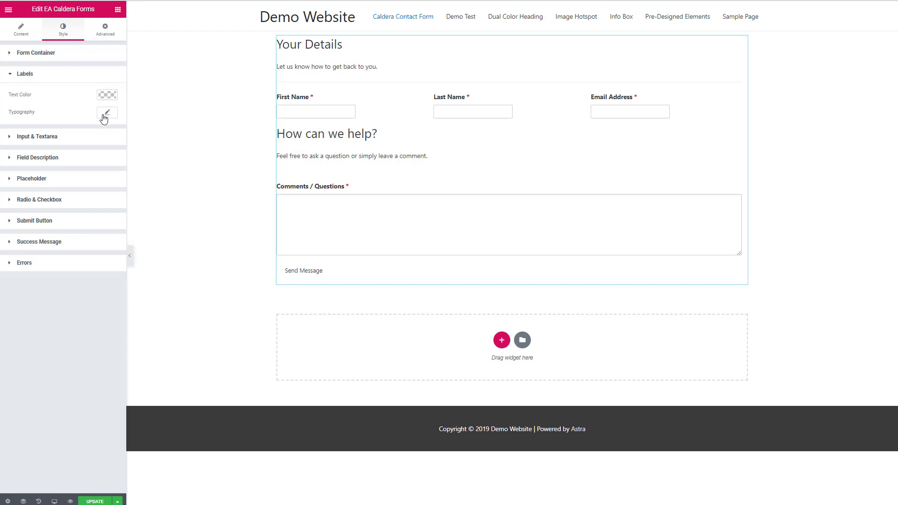
click(14, 141)
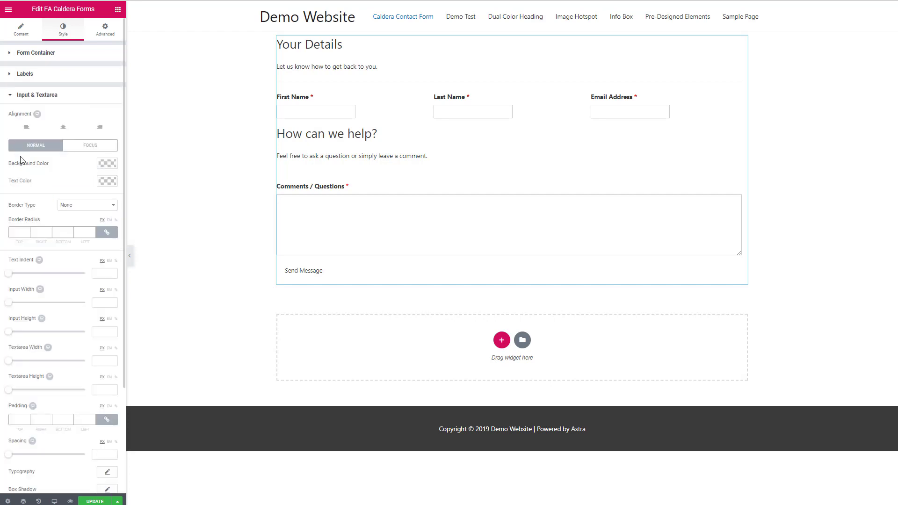
scroll(38, 176, down, 3)
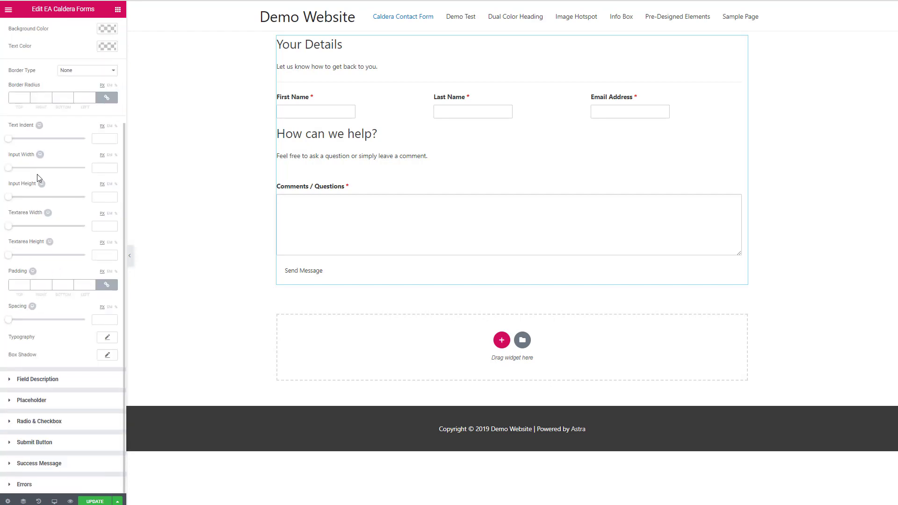
click(16, 379)
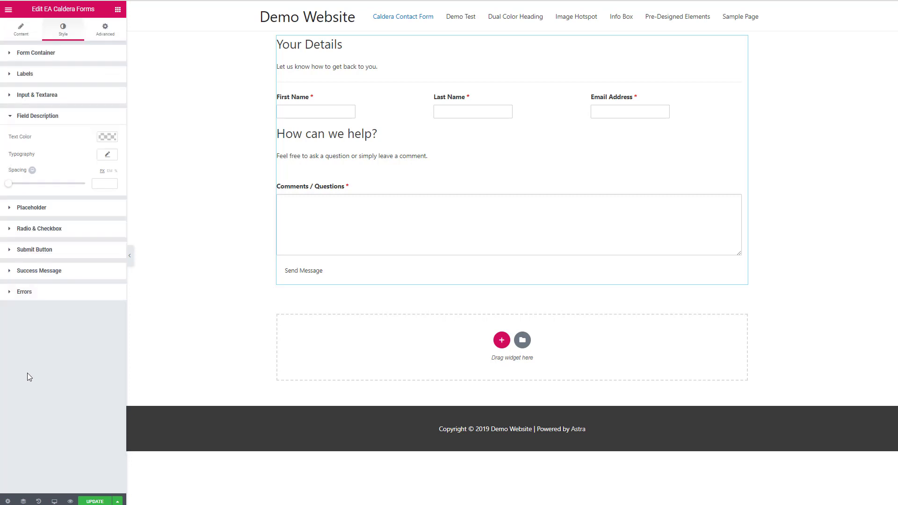
click(13, 253)
scroll(46, 250, down, 1)
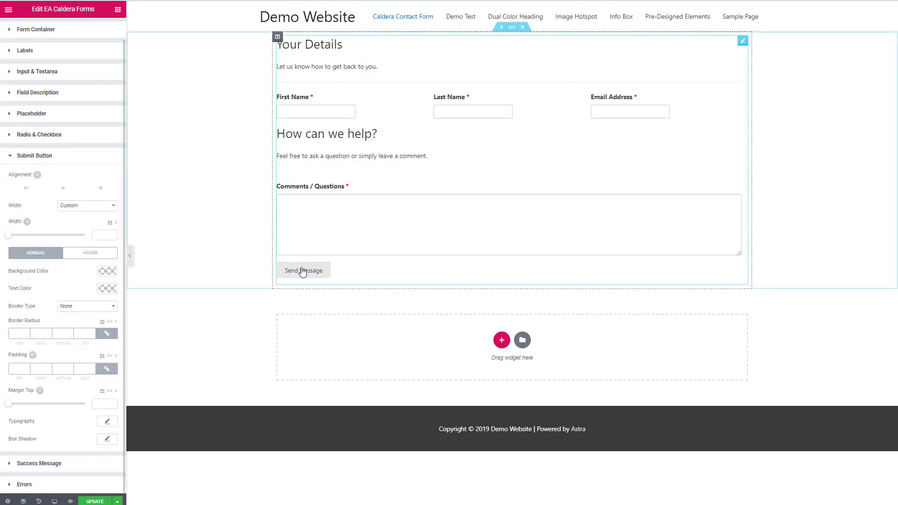
click(6, 155)
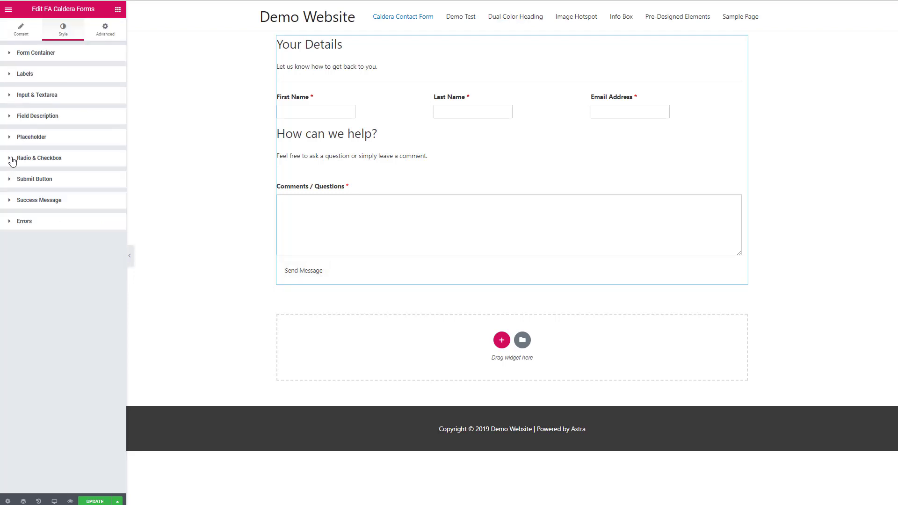
click(11, 201)
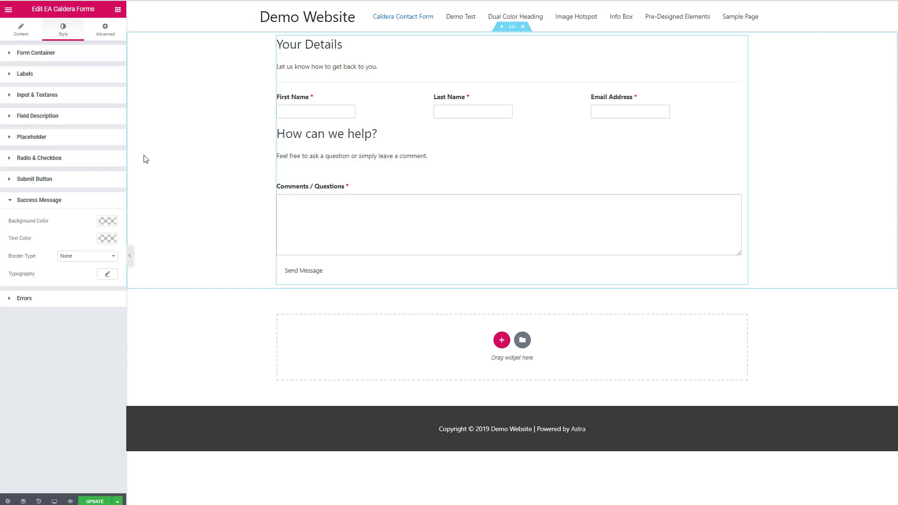
Replace the EA Caldera Forms section with the Caldera Forms widget found with "caldera", and set its form to Contact Form
click(522, 27)
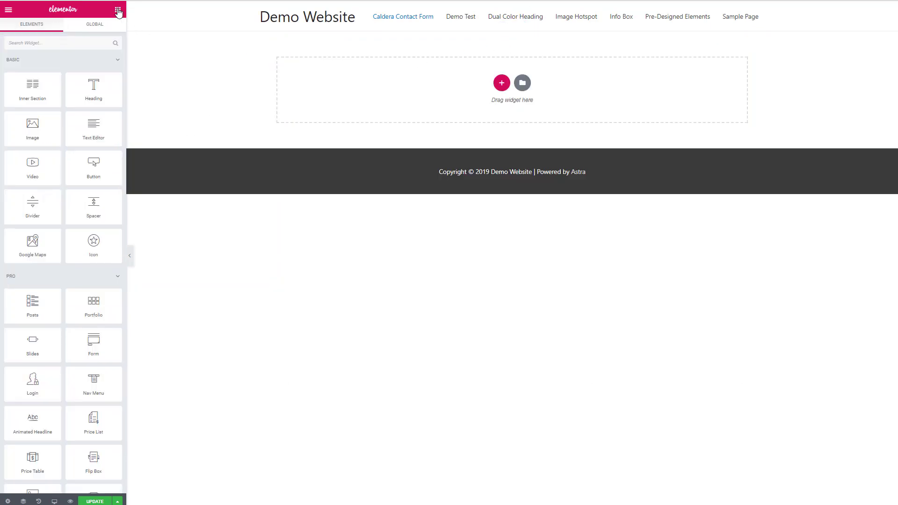
click(82, 43)
text(caldera)
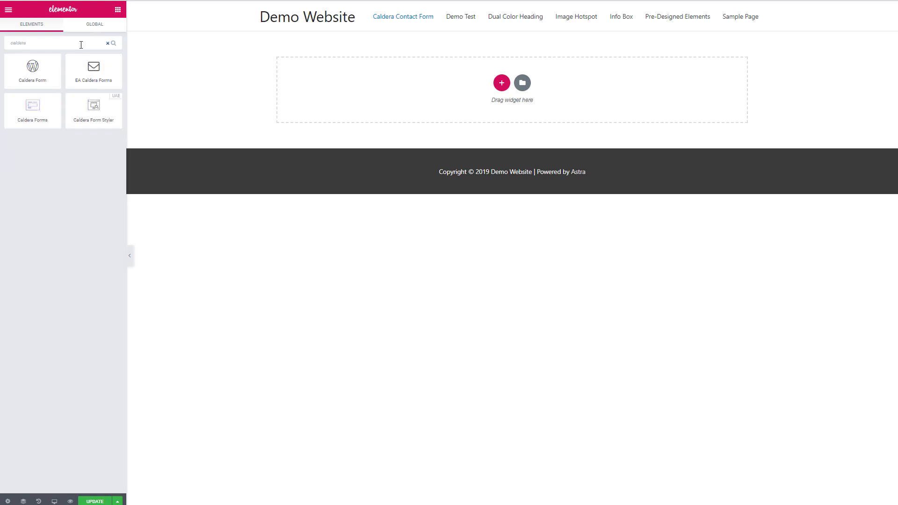
drag(32, 109, 381, 101)
click(71, 85)
click(58, 98)
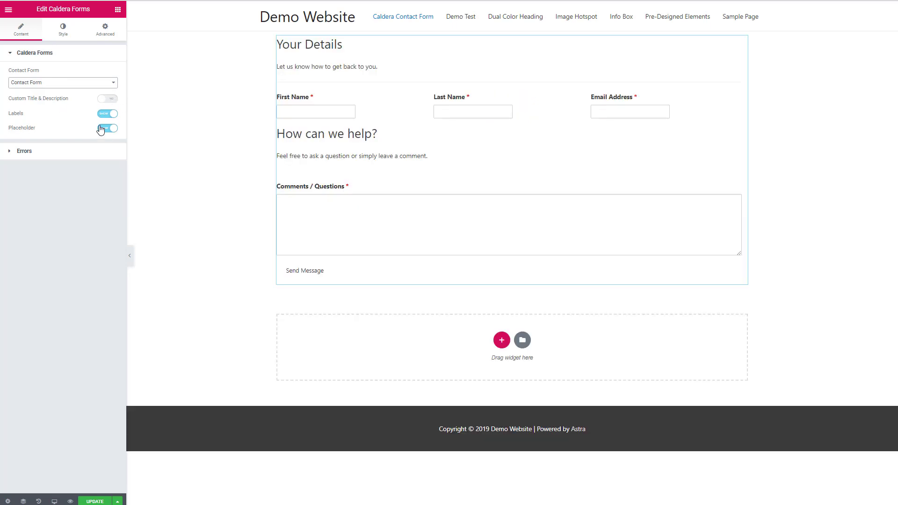
Examine the Caldera Forms widget's error settings and its label, input and textarea style options
click(9, 151)
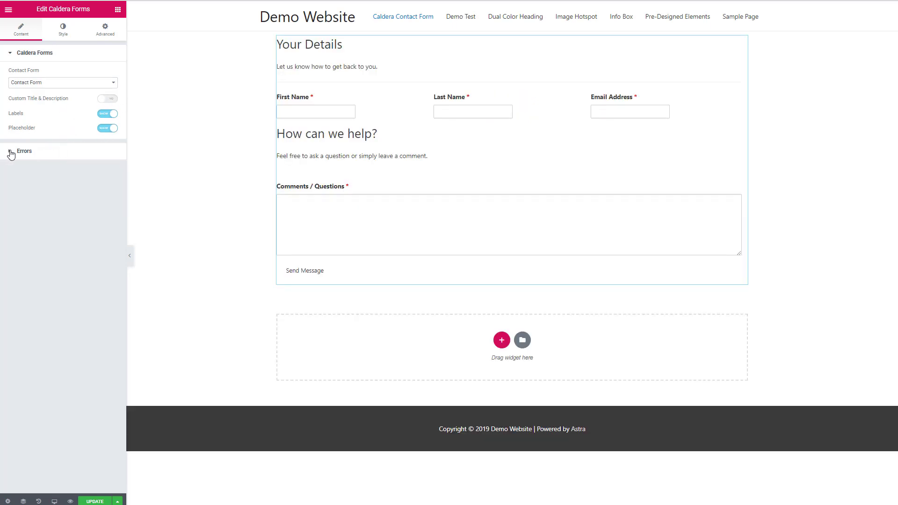
click(13, 53)
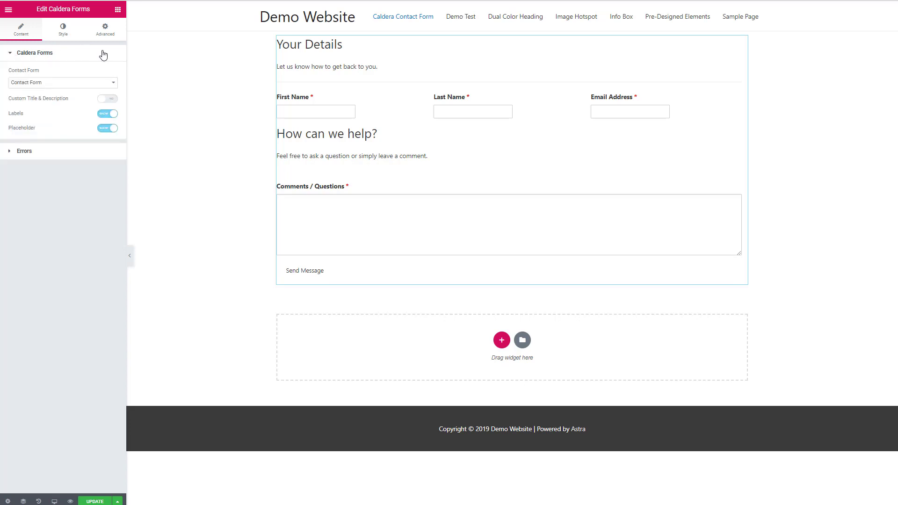
click(63, 29)
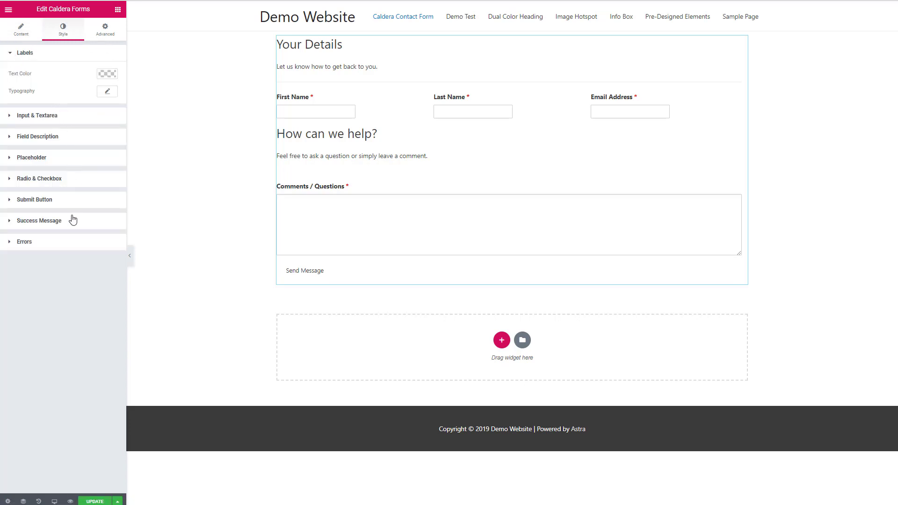
click(9, 116)
scroll(64, 114, down, 3)
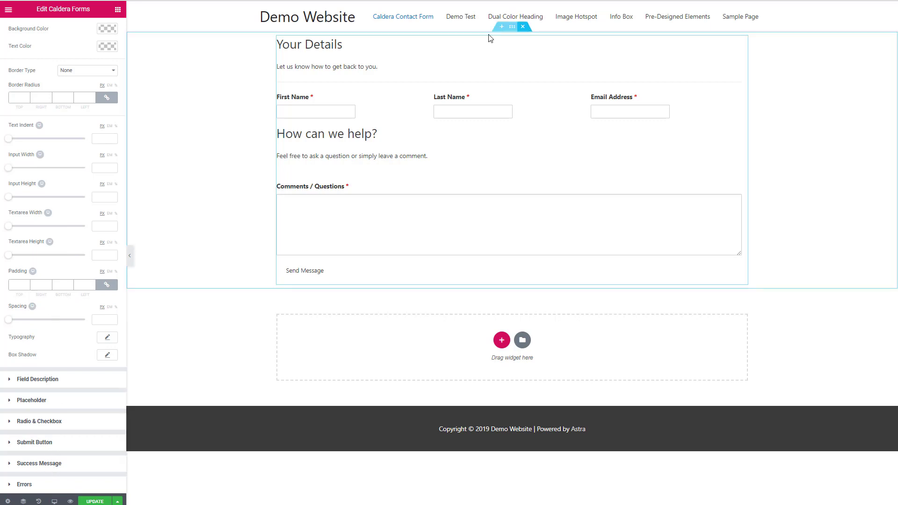
Replace the form section with the UAE Caldera Form Styler widget found with "caldera", and set its form to Contact Form
key(Delete)
click(78, 41)
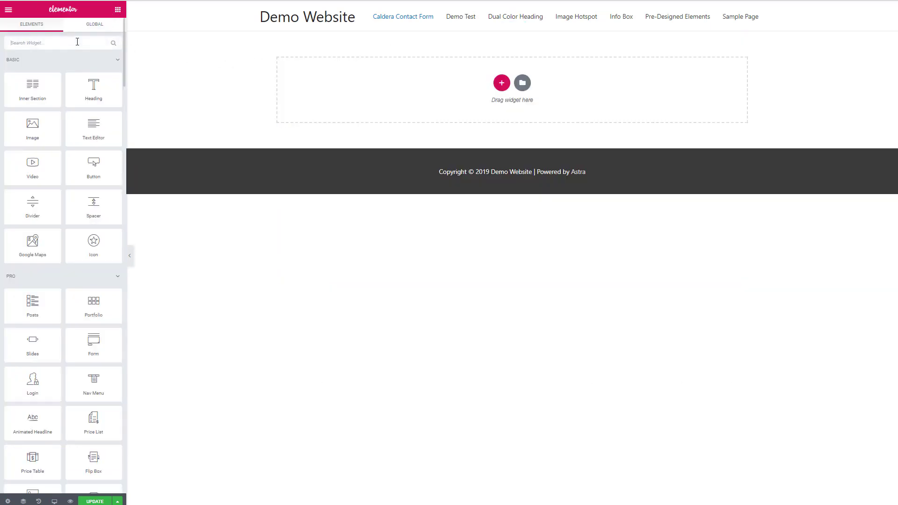
text(caldera)
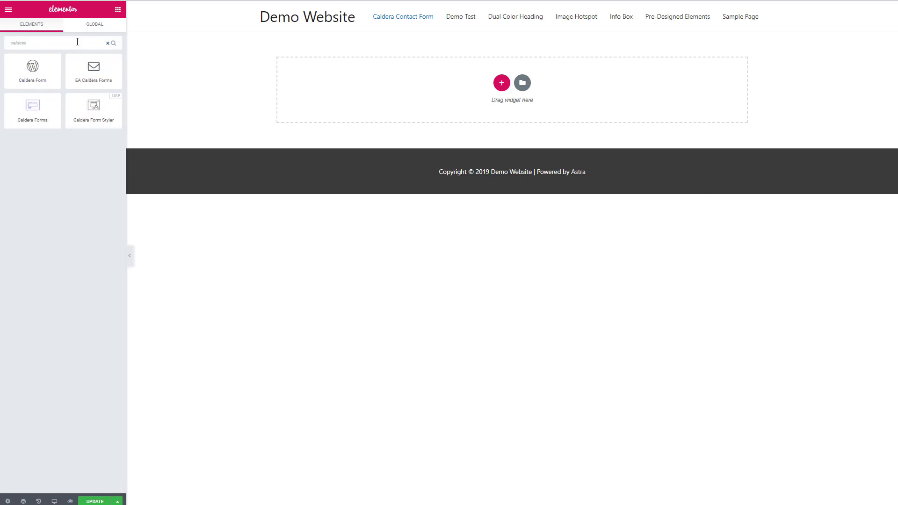
drag(94, 114, 473, 93)
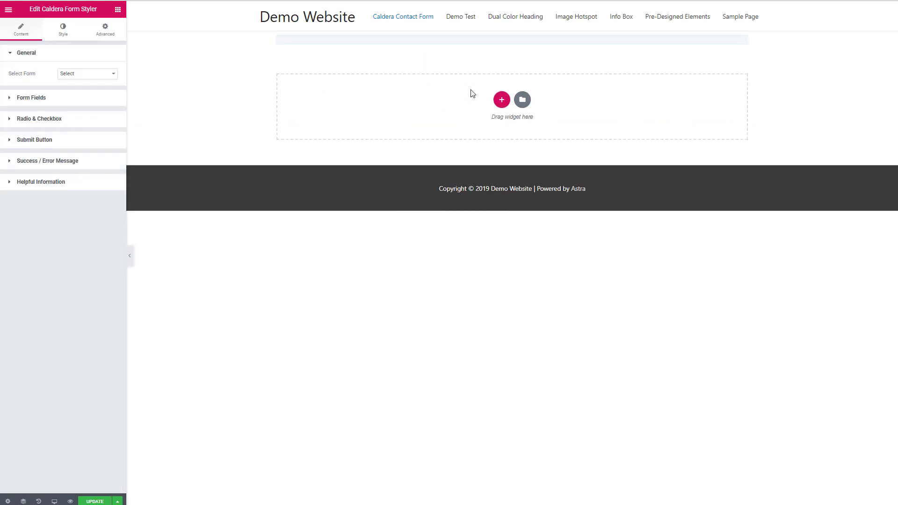
click(90, 74)
click(102, 90)
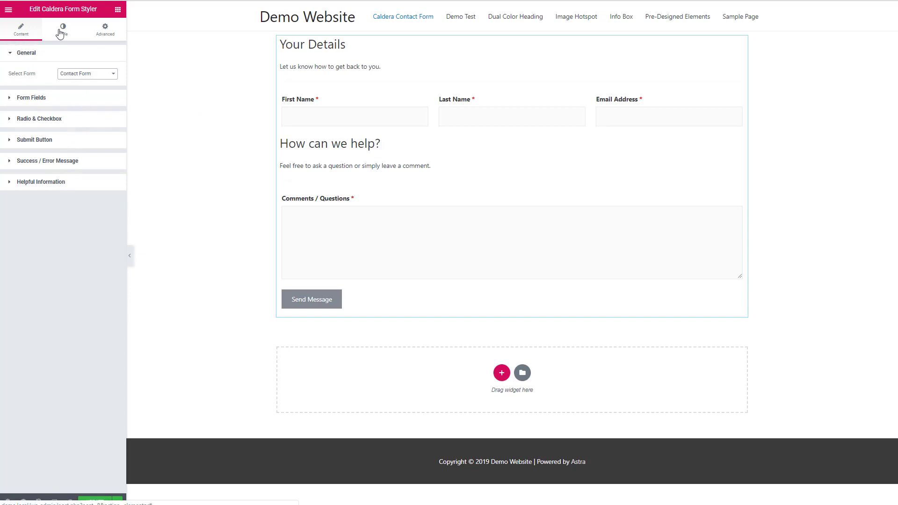
Examine the Caldera Form Styler's form field, submit button, spacing and typography options
click(12, 98)
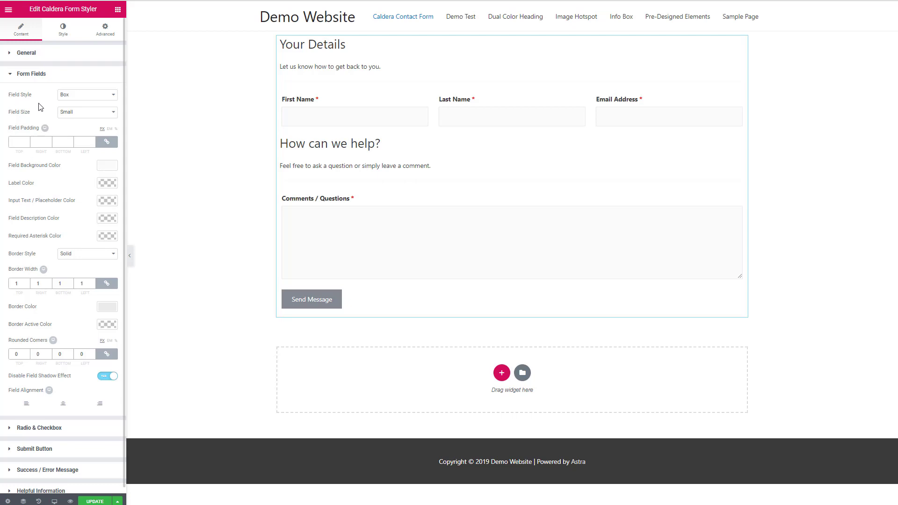
scroll(40, 107, down, 1)
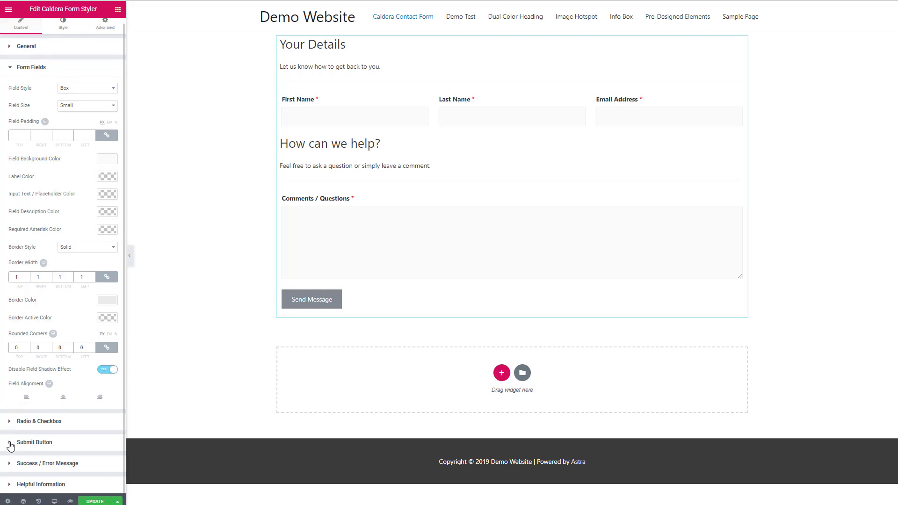
click(10, 444)
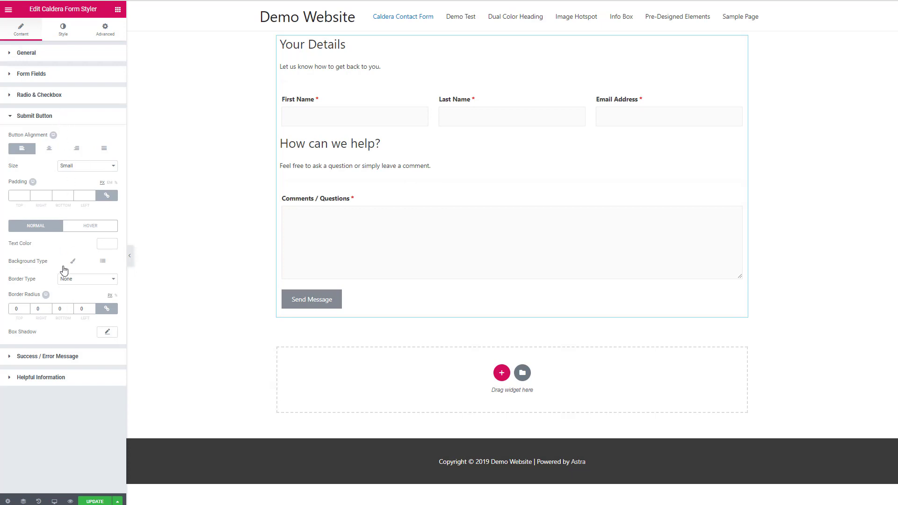
click(66, 32)
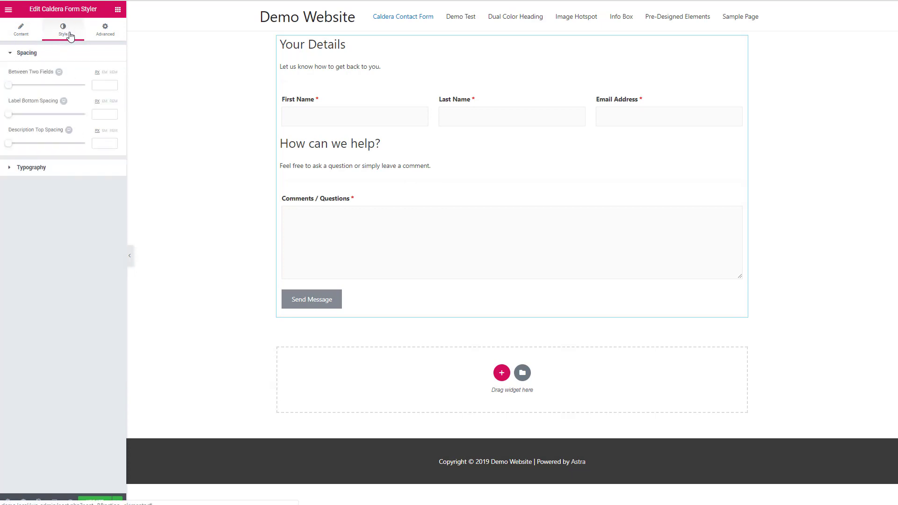
click(10, 167)
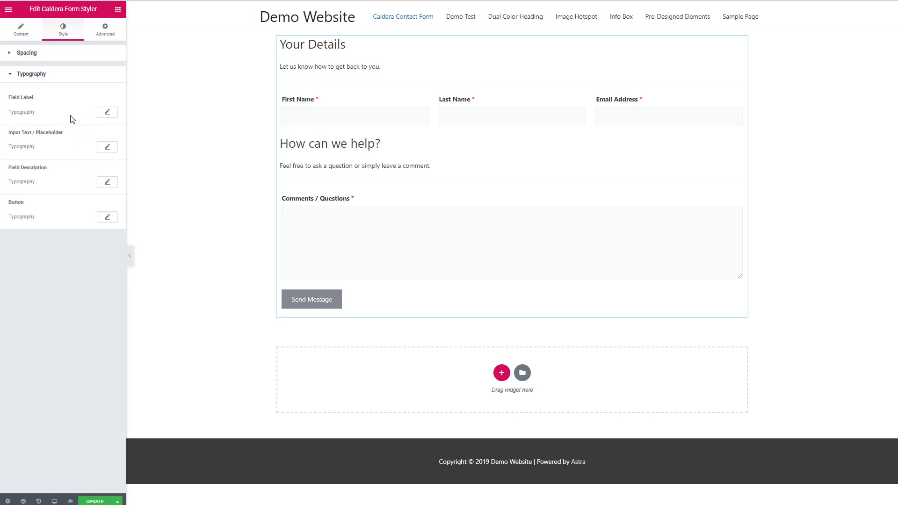
click(11, 54)
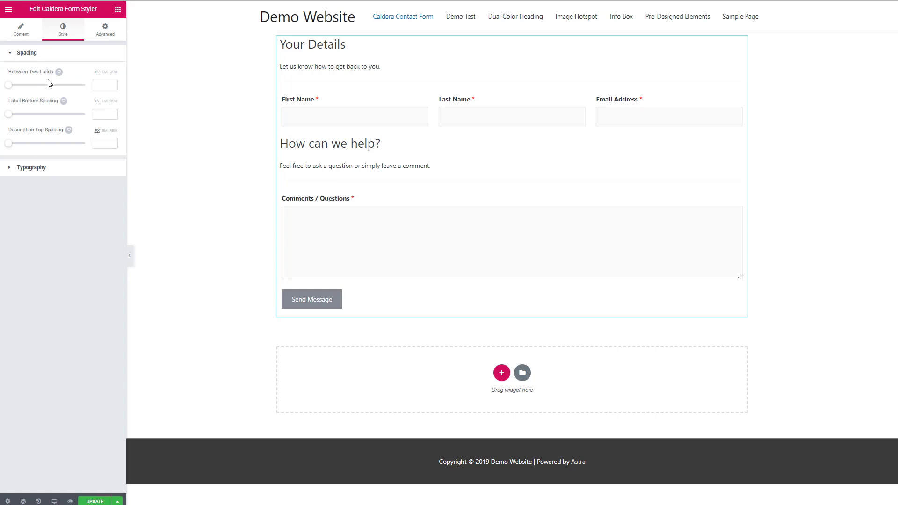
Save the Caldera Contact Form page and exit the editor to the dashboard's list of pages
click(118, 10)
click(116, 12)
click(8, 10)
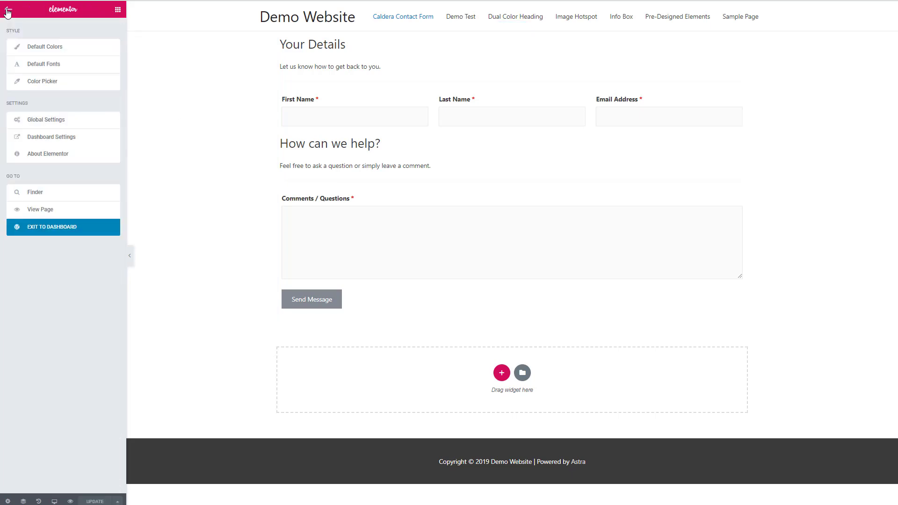
click(62, 226)
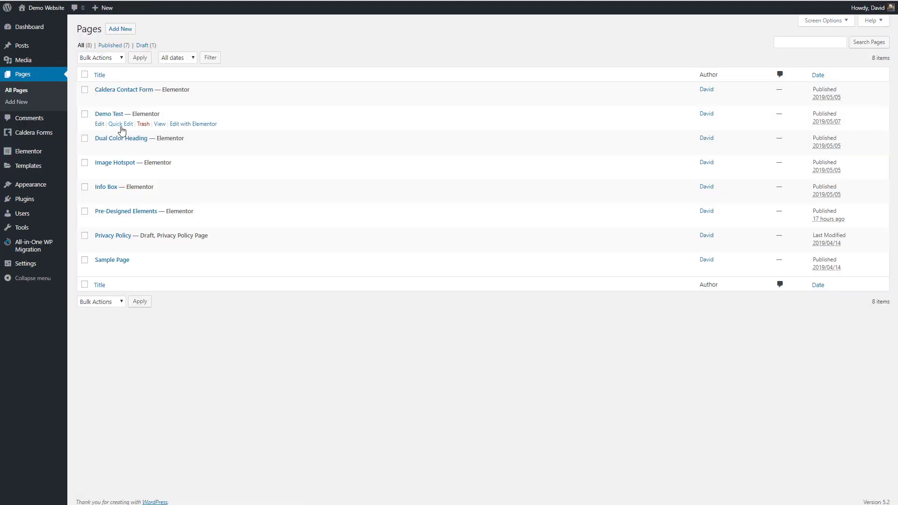
Open the Dual Color Heading page in Elementor and add the EA Dual Color Heading widget, found with "dual"
click(194, 148)
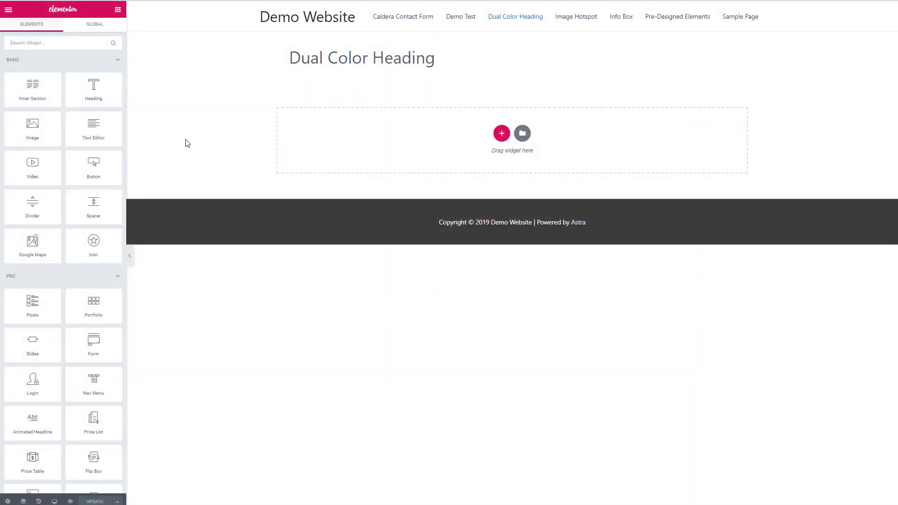
click(46, 43)
text(dual)
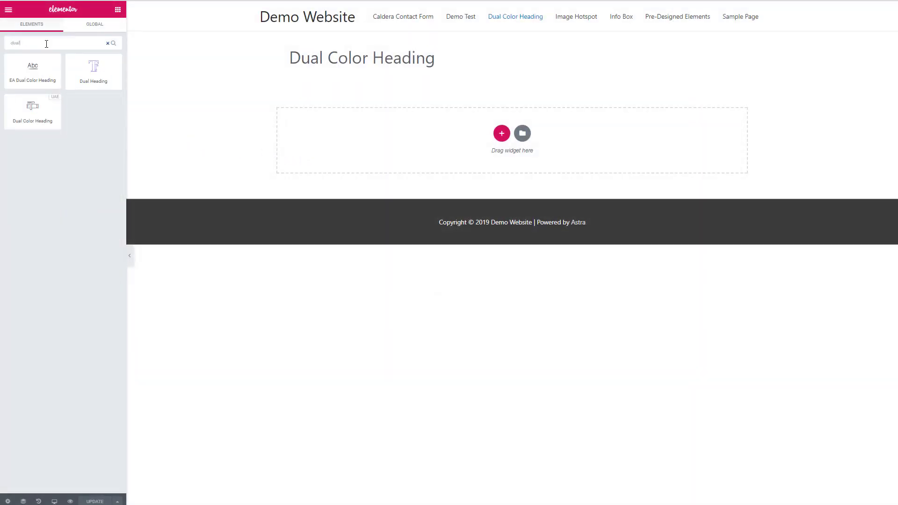
drag(32, 69, 444, 127)
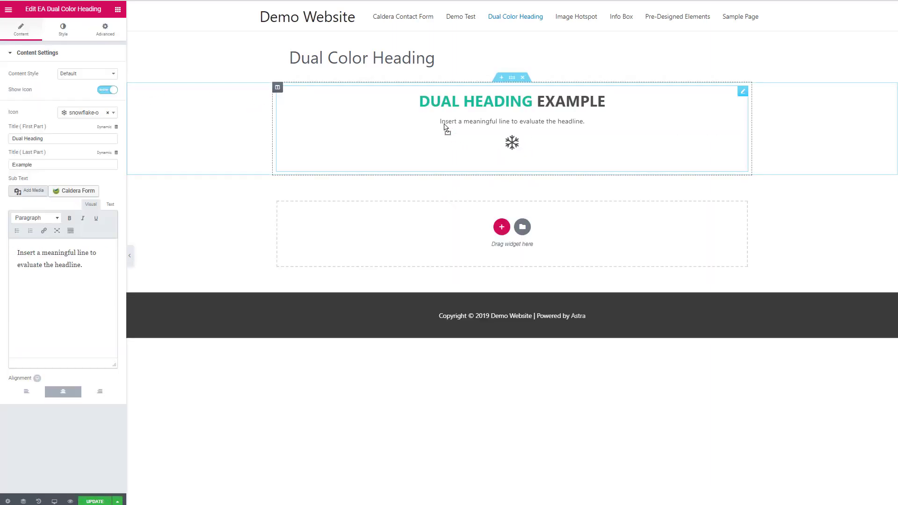
Insert "Essential Addons" before "Dual Heading" in the first part of the heading's title
click(30, 137)
text(E)
text(e)
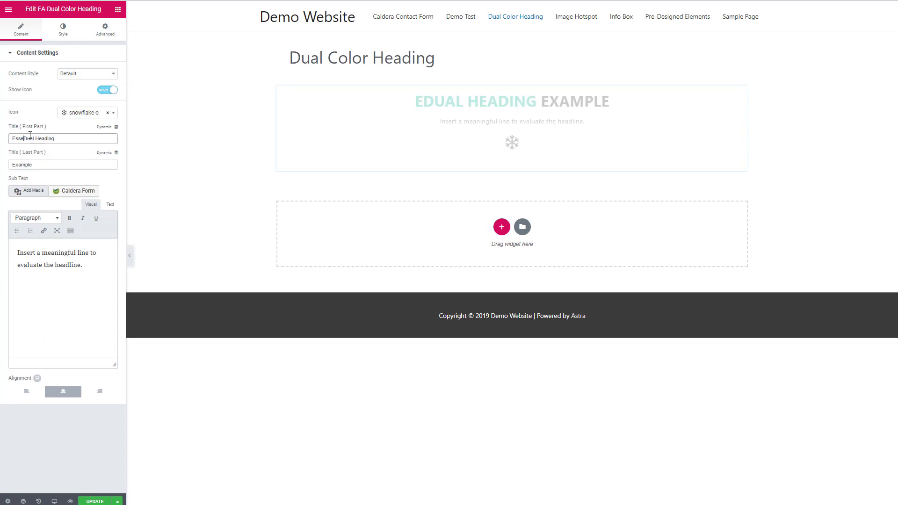
text(ntial Addon)
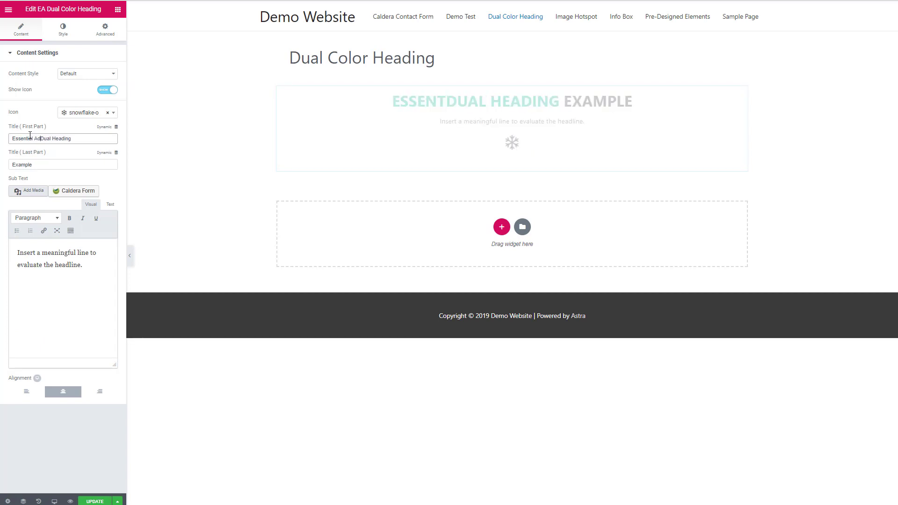
text(s)
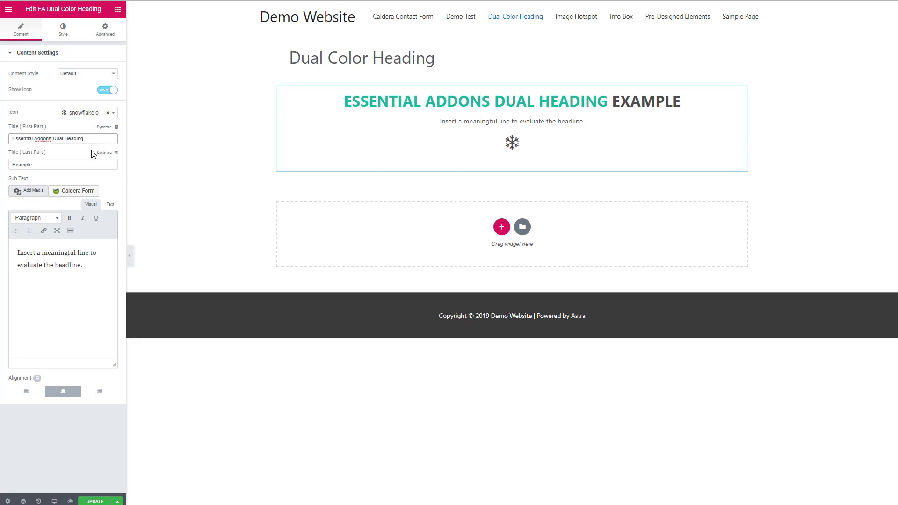
Move "Dual Heading" from the first title part to the start of the last part, making it "Dual Heading Example"
drag(52, 138, 89, 139)
key(ctrl+c)
key(BackSpace)
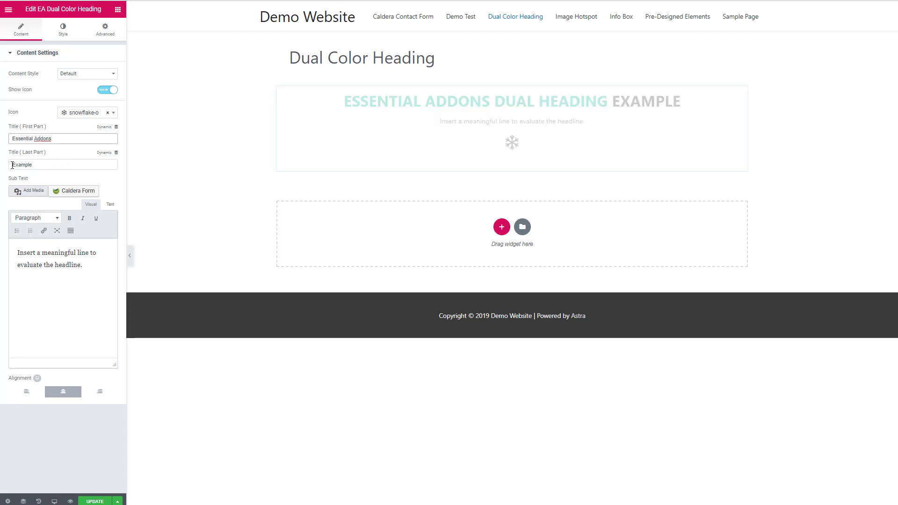
click(13, 164)
key(ctrl+v)
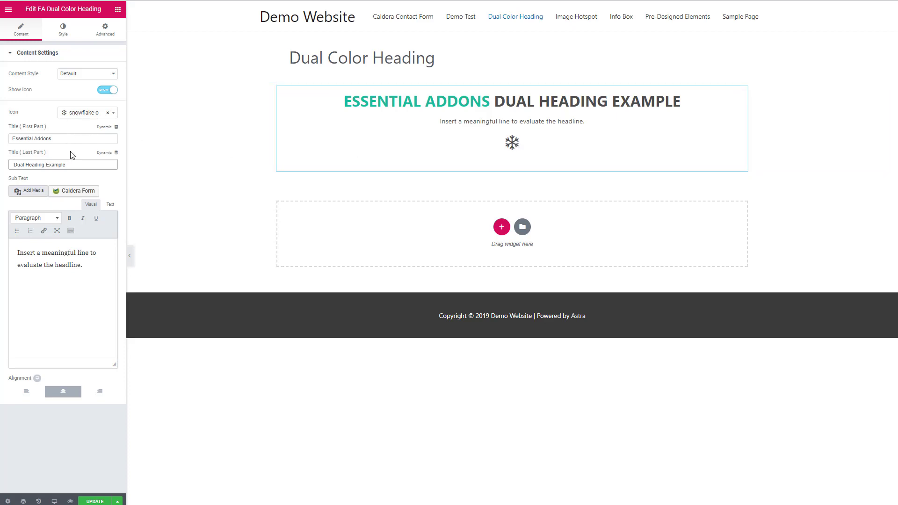
Examine the EA heading's content options, trying the icon visibility switch and viewing the content style choices and sub text formats
click(107, 90)
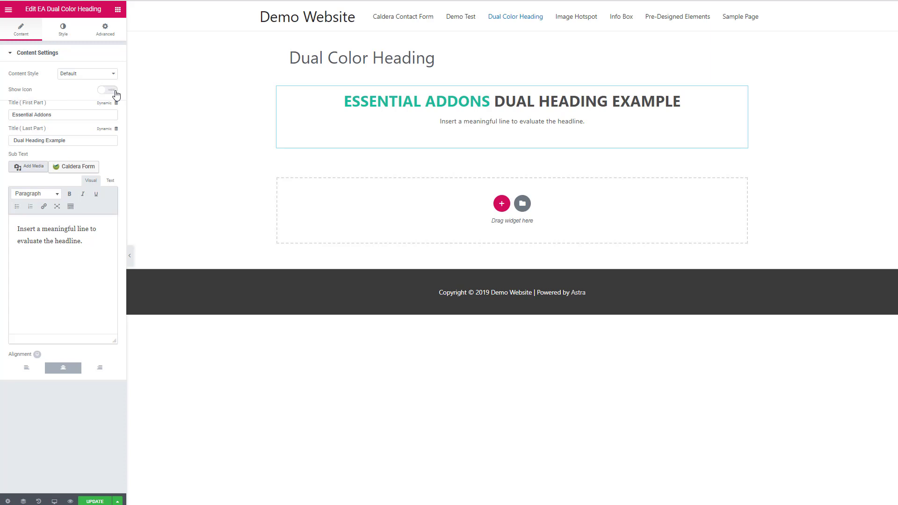
click(115, 92)
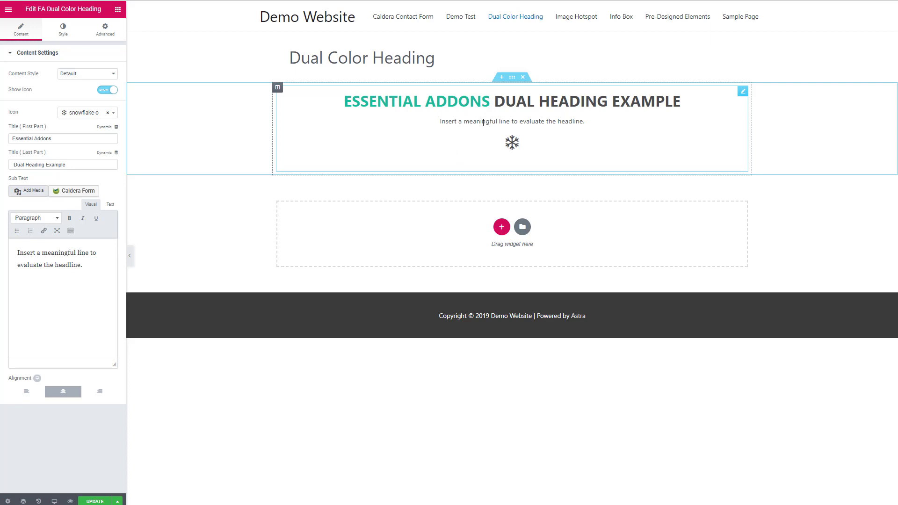
click(87, 74)
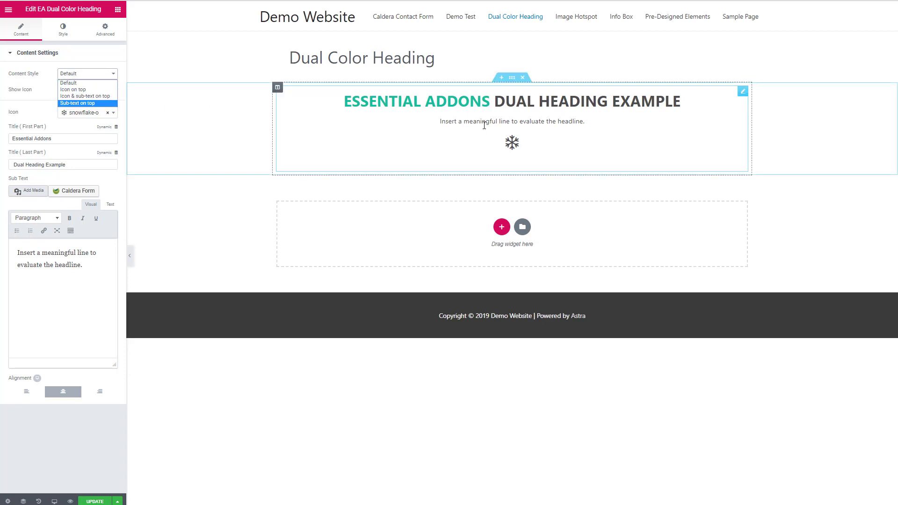
click(36, 111)
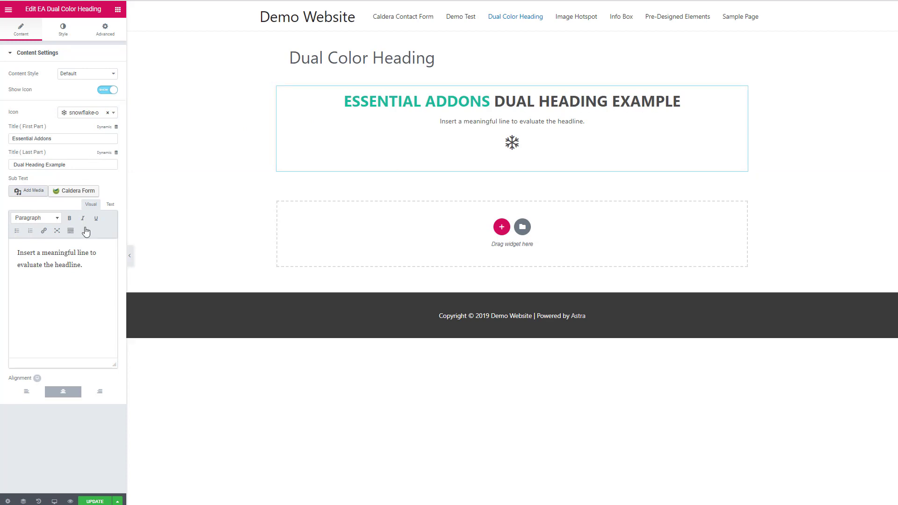
drag(86, 267, 38, 230)
click(58, 220)
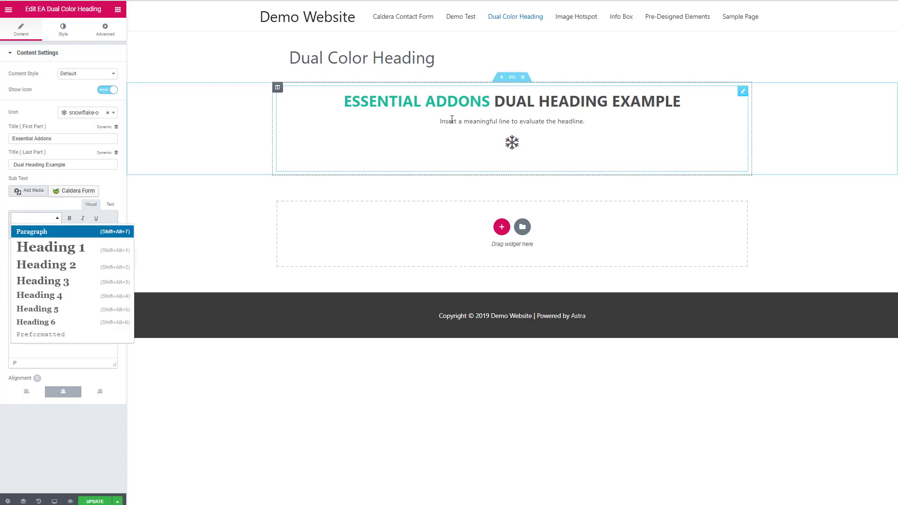
click(74, 356)
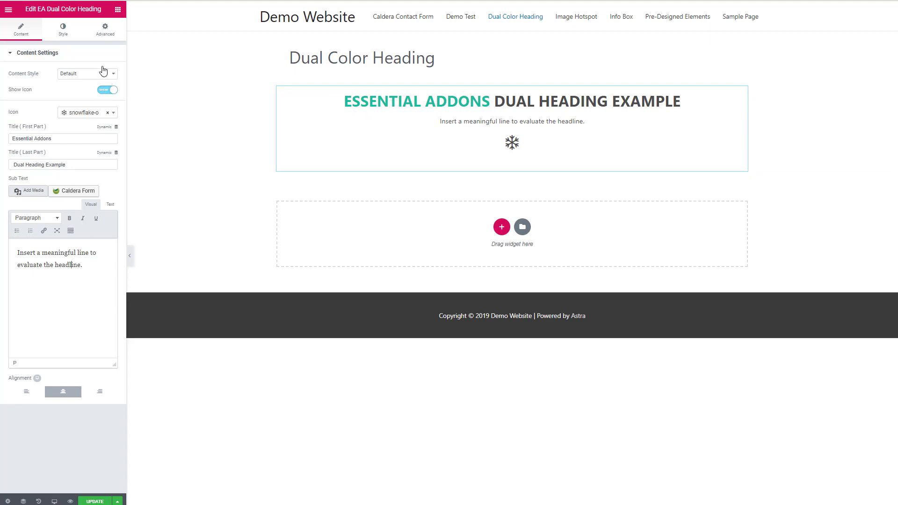
Give the EA heading a semi-transparent pale yellow background based on #f9f775
click(66, 30)
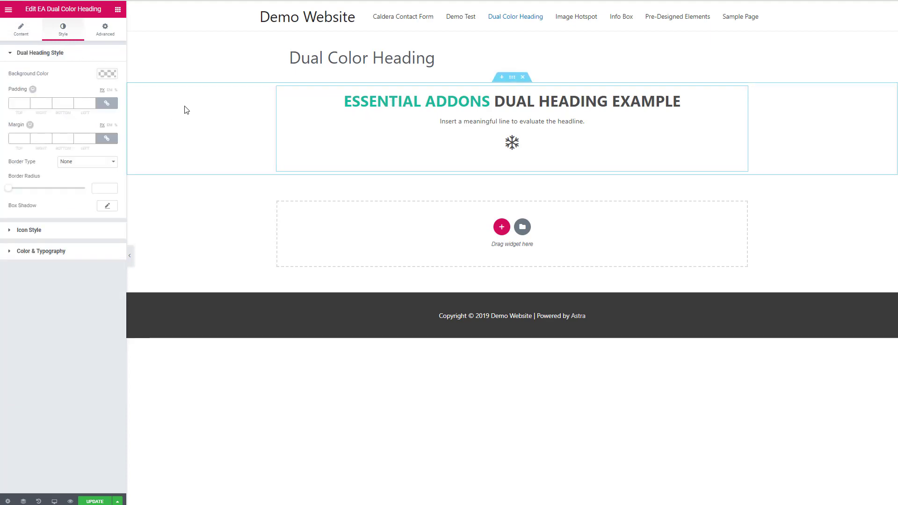
click(104, 76)
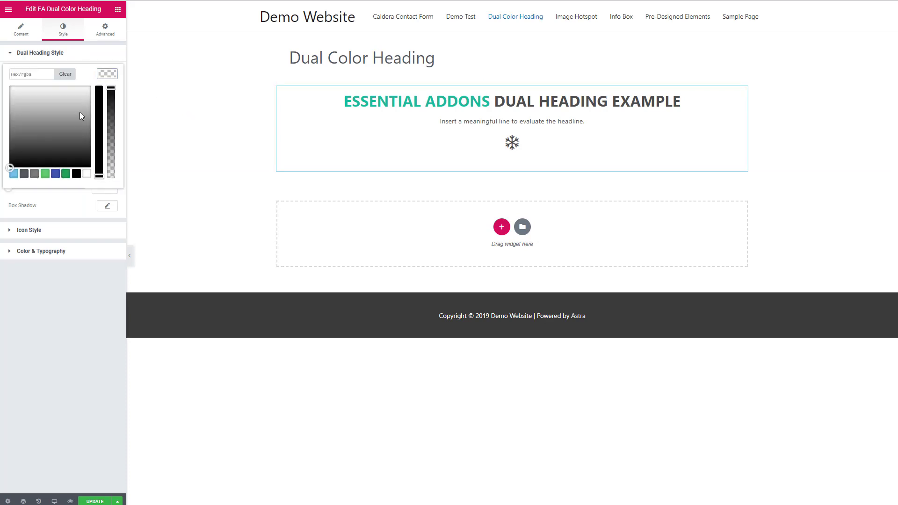
click(46, 174)
drag(24, 98, 23, 89)
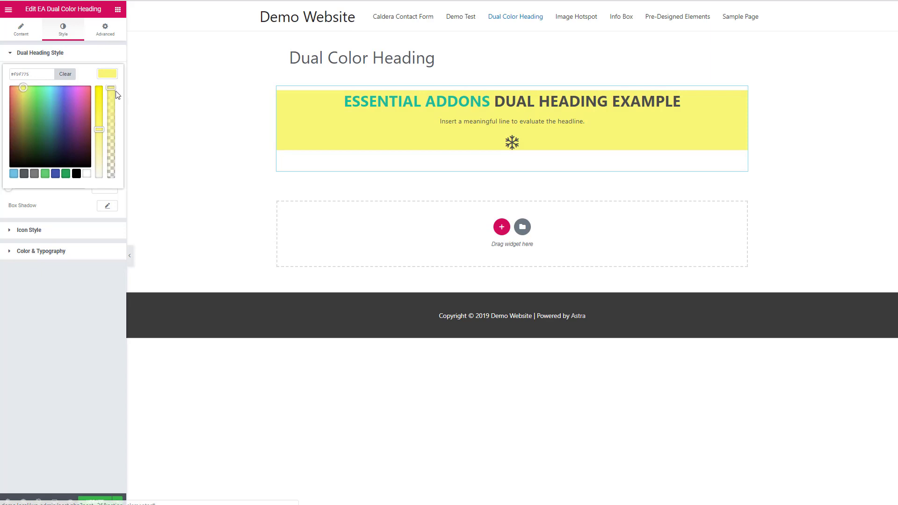
drag(111, 91, 115, 143)
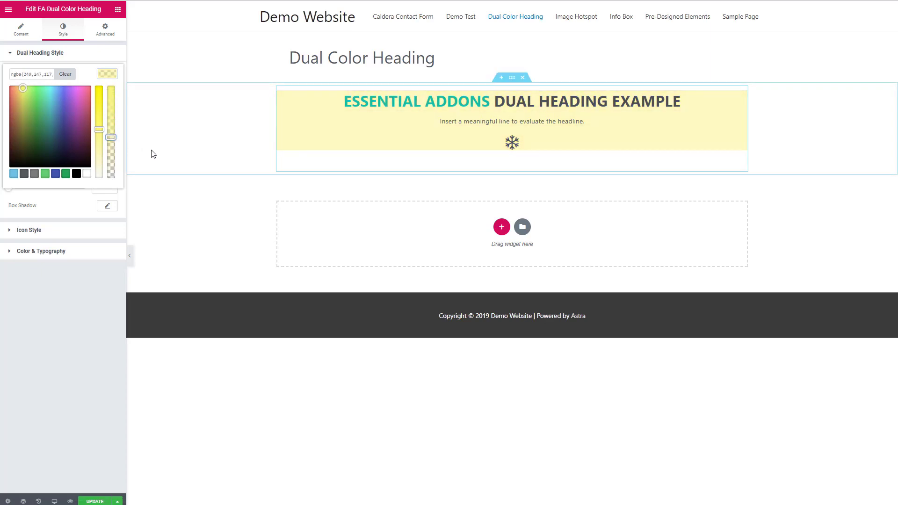
click(149, 112)
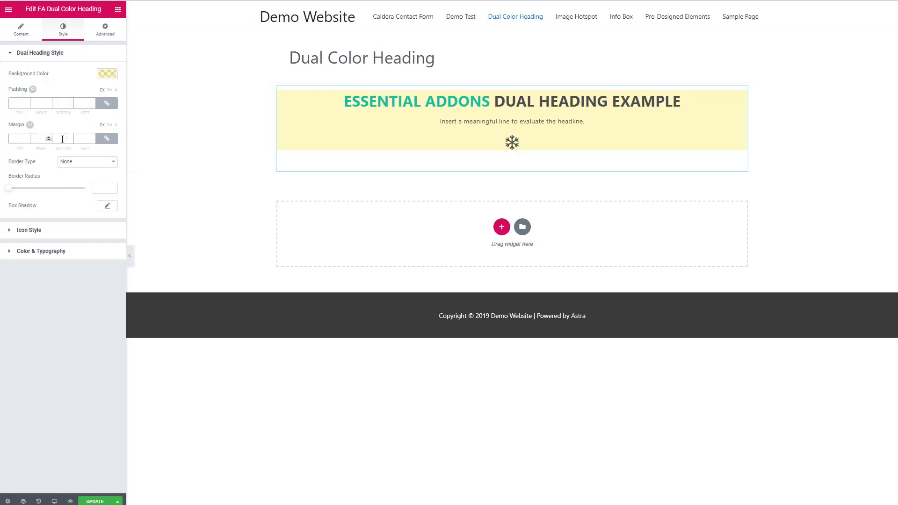
Add a solid border of width 1 on all sides of the EA heading, with border radius 0
click(89, 168)
click(77, 177)
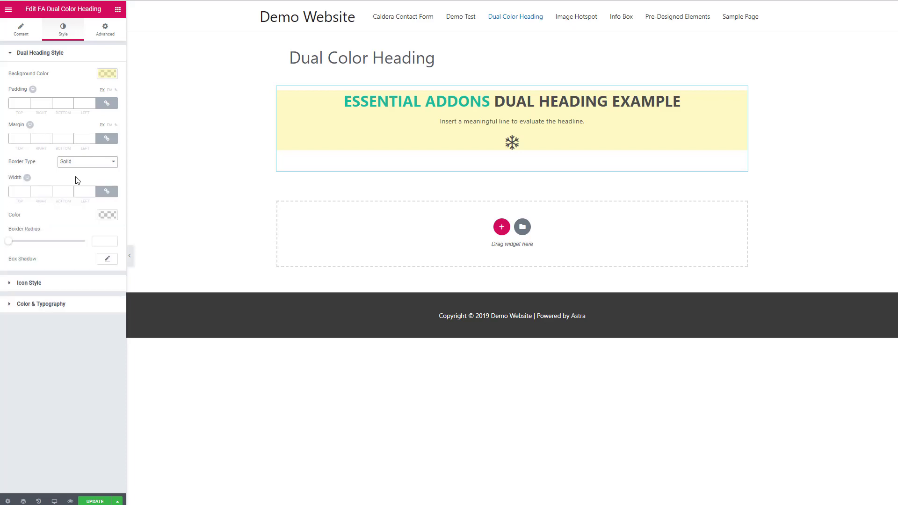
click(25, 191)
text(1)
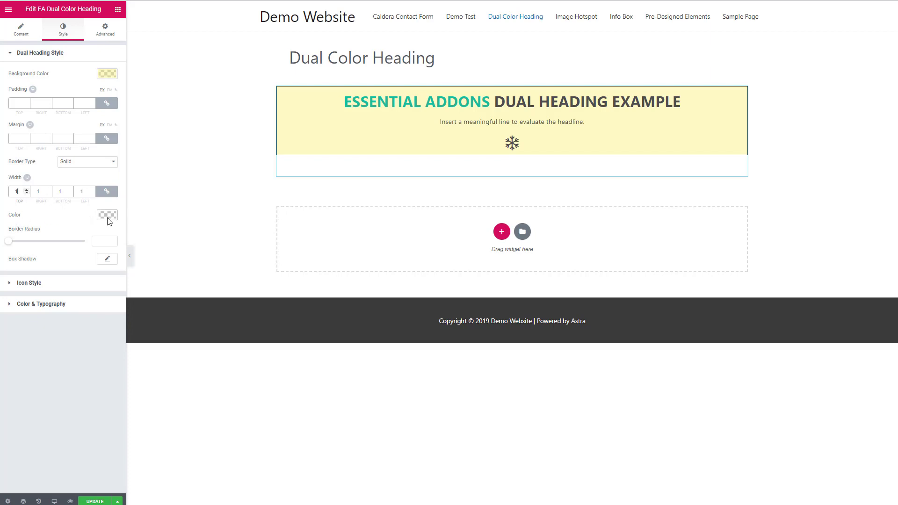
drag(9, 245, 8, 245)
Review the EA heading's icon style, title and sub-title colors, and title typography options
click(12, 285)
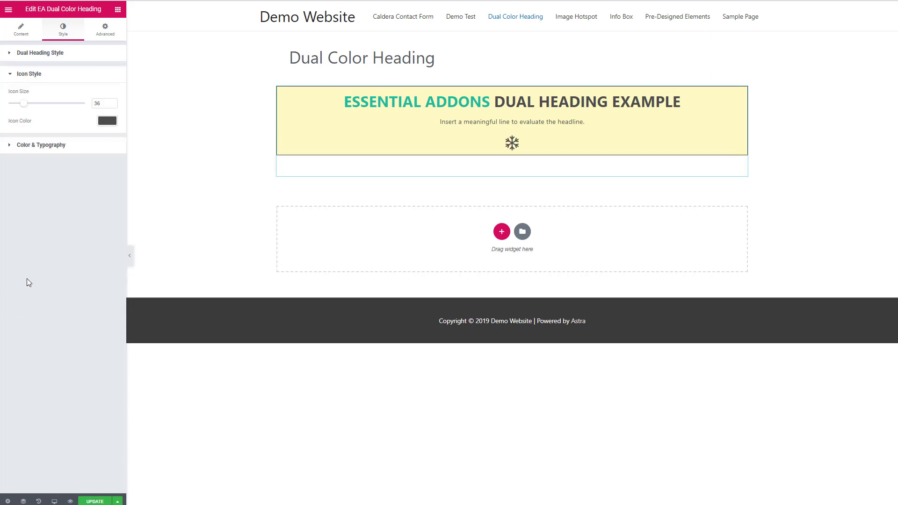
click(13, 146)
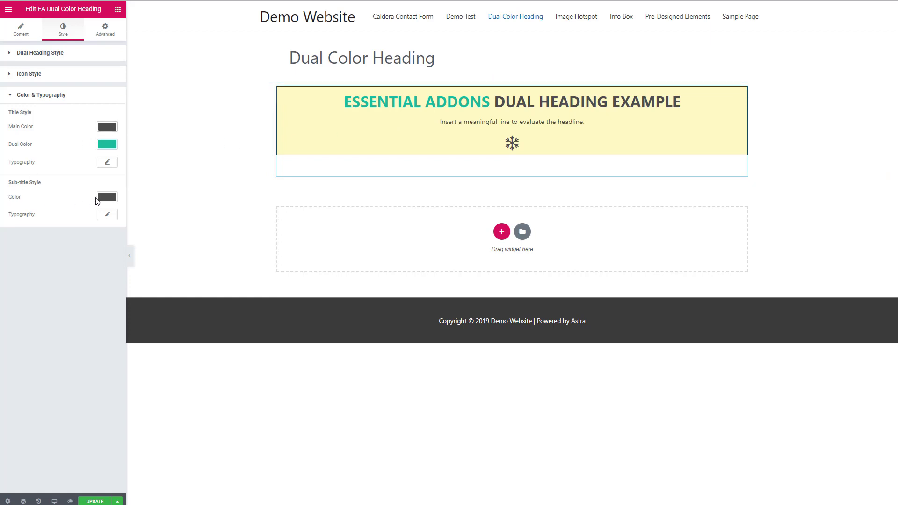
click(108, 162)
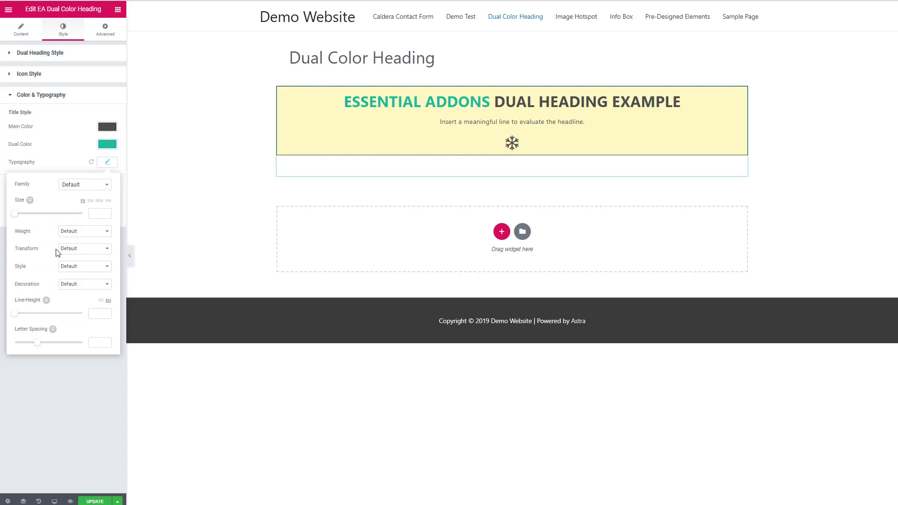
click(58, 139)
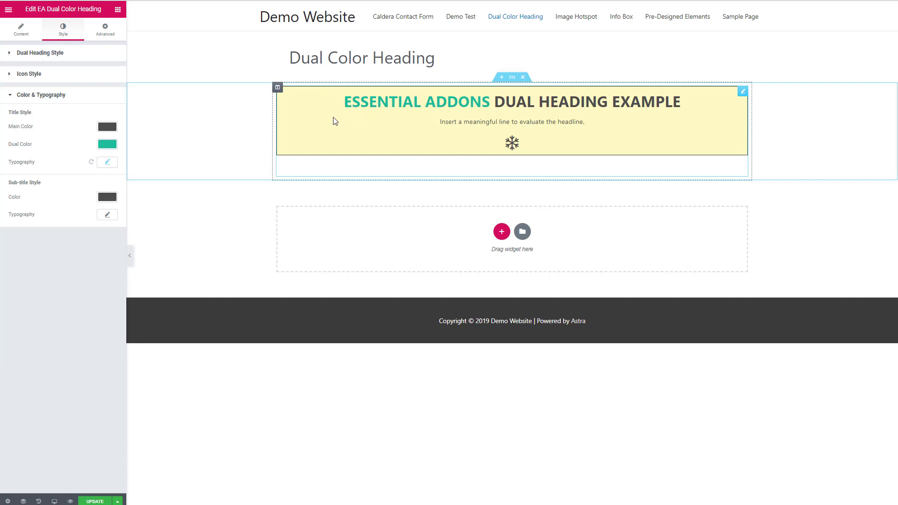
Search the widgets for "dual" and add the Dual Heading widget in a new section below the EA heading
click(118, 9)
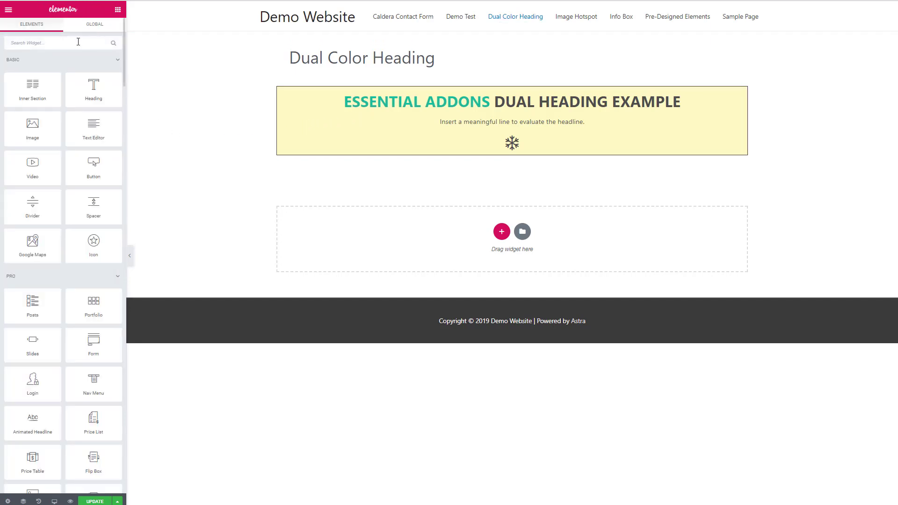
text(dual)
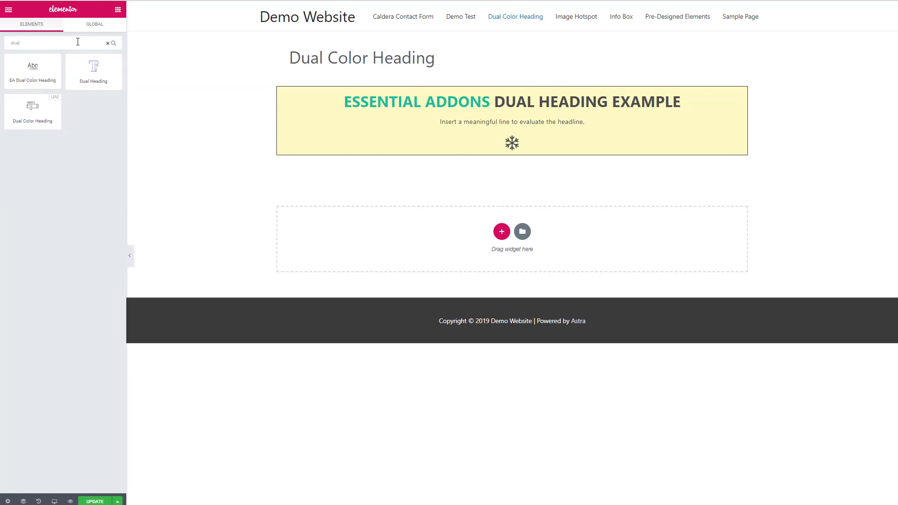
drag(93, 69, 402, 242)
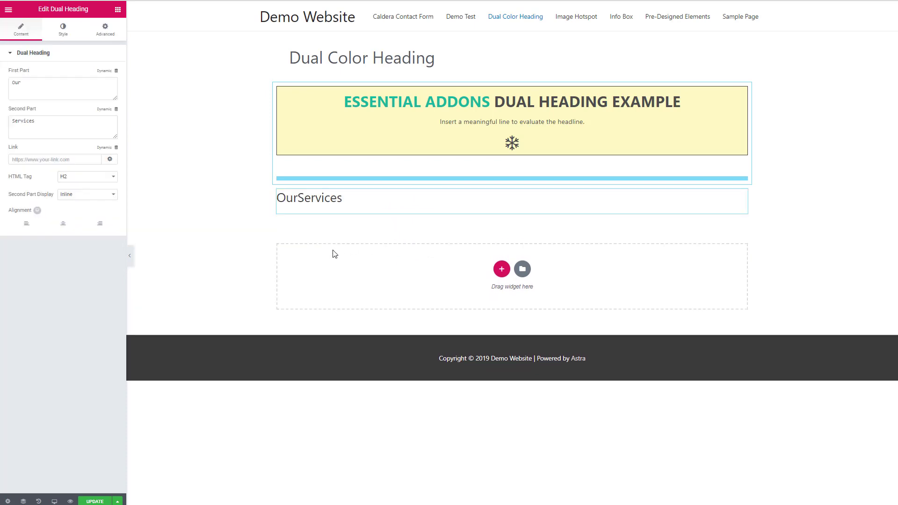
Set the new heading's first part to "Power Pack" and its second part to "Dual Heading Example"
double_click(26, 84)
text(Po)
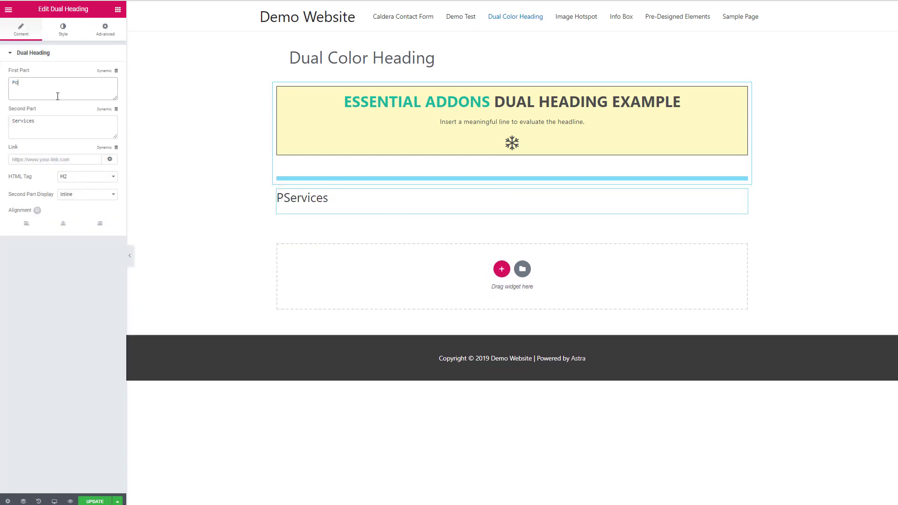
text(wer Pack)
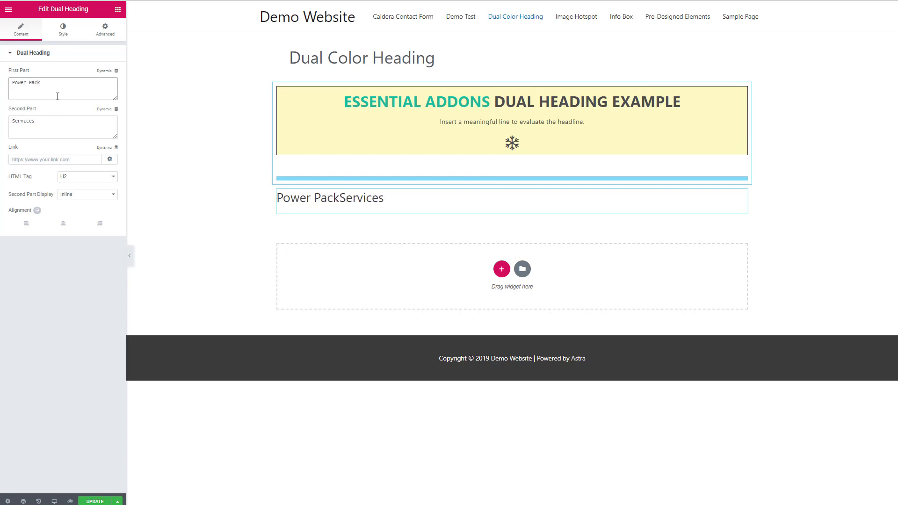
double_click(41, 123)
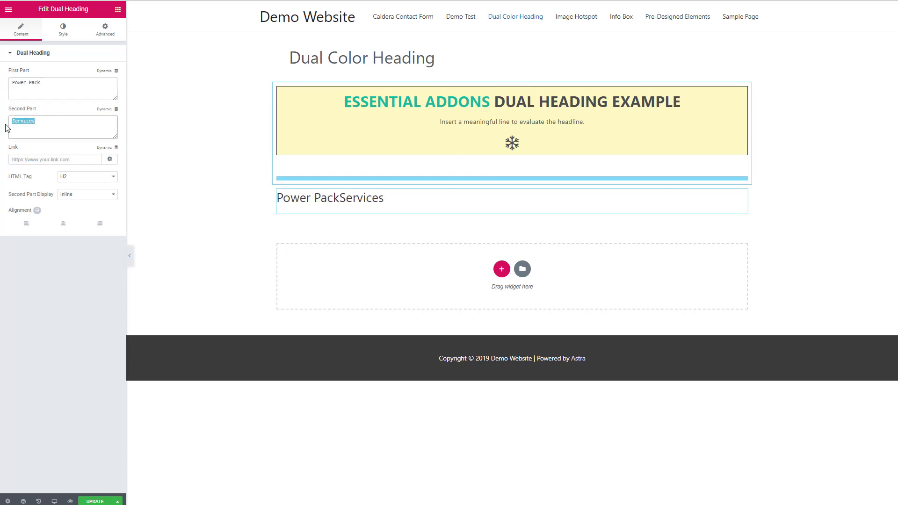
text(Dual Heading Example)
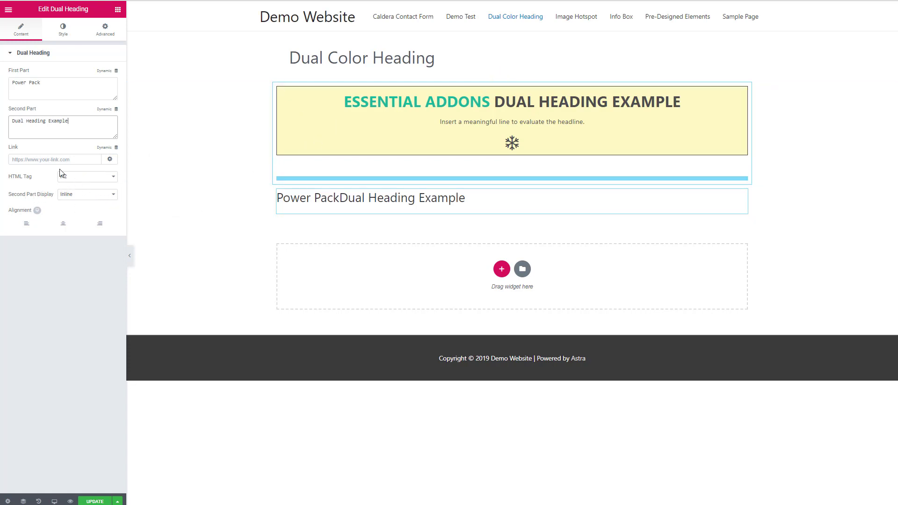
Check the Power Pack heading's link option and compare it with the Essential Addons heading's content settings
click(32, 160)
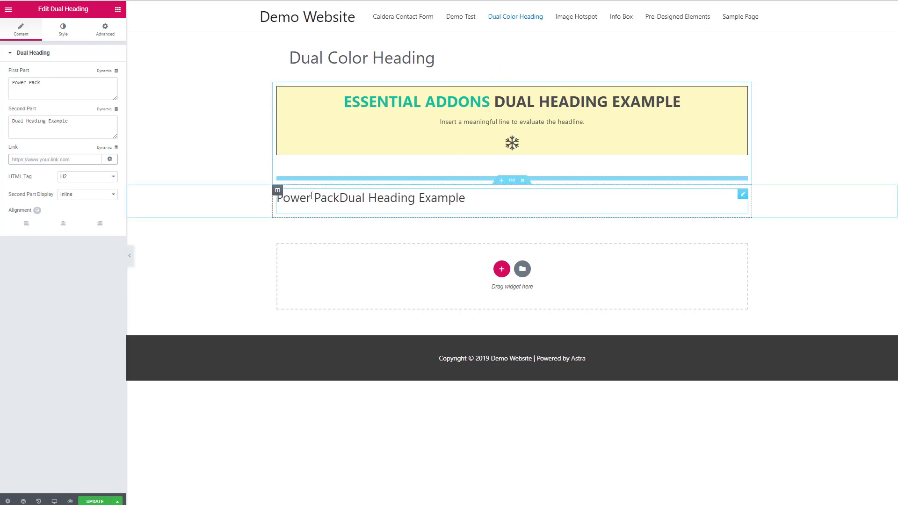
click(359, 101)
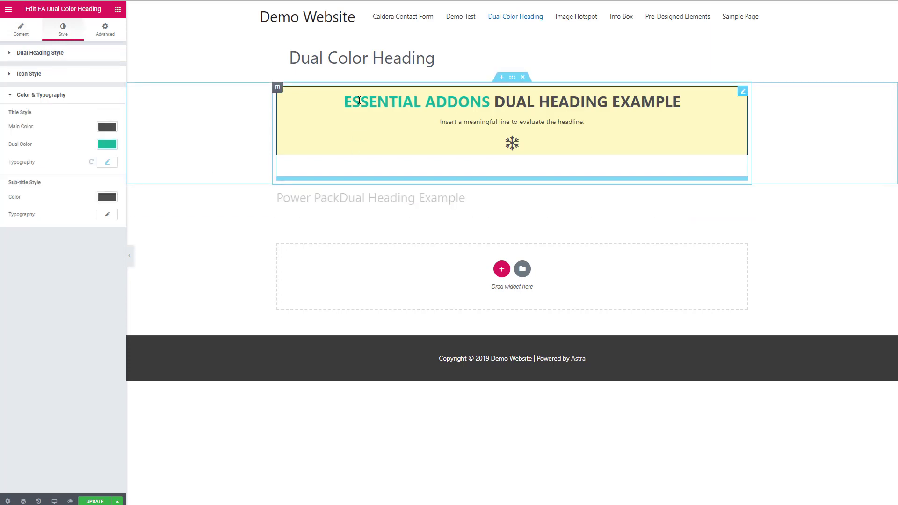
click(21, 32)
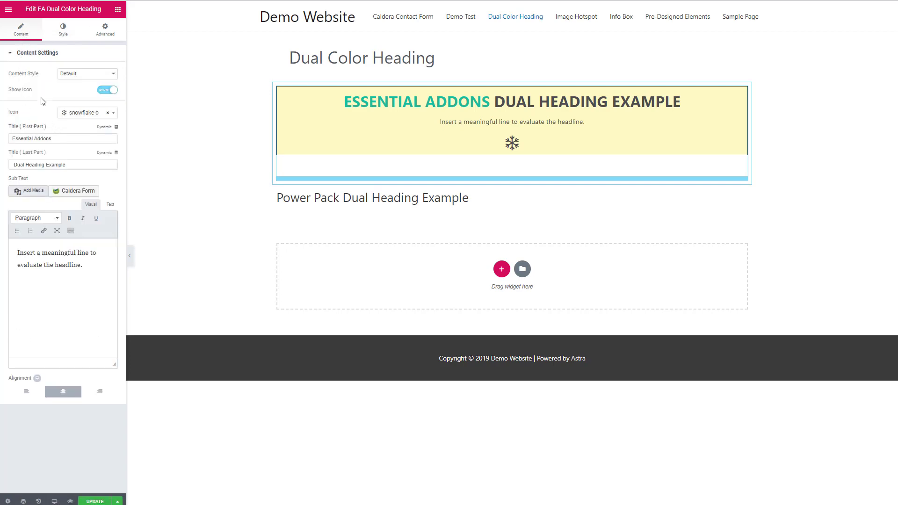
Center-align the Power Pack heading and switch its HTML tag to a larger heading level
click(313, 195)
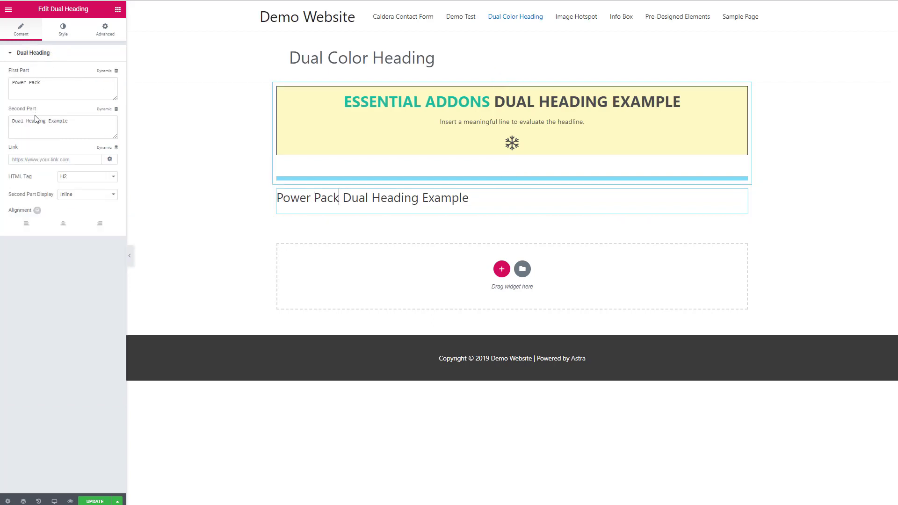
click(63, 224)
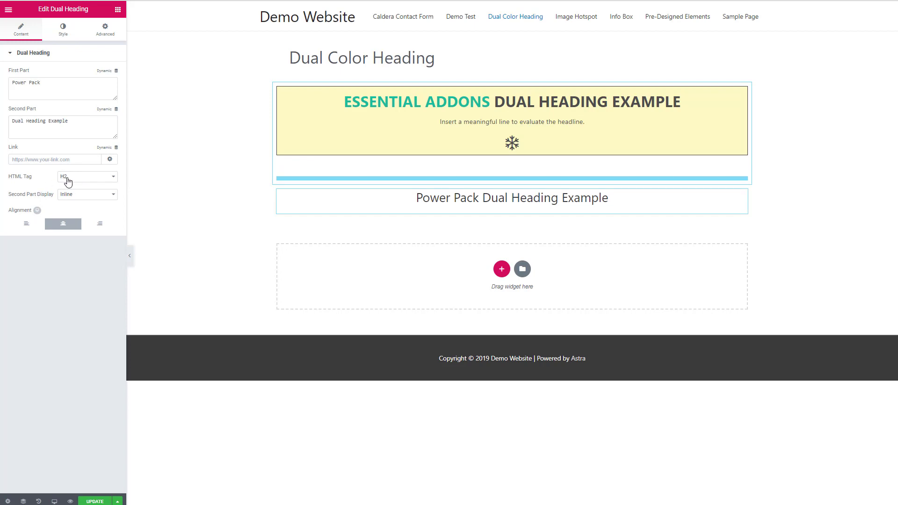
scroll(66, 177, up, 1)
Compare the Power Pack heading's first-part style options with the Essential Addons heading's box style and title color settings
click(66, 36)
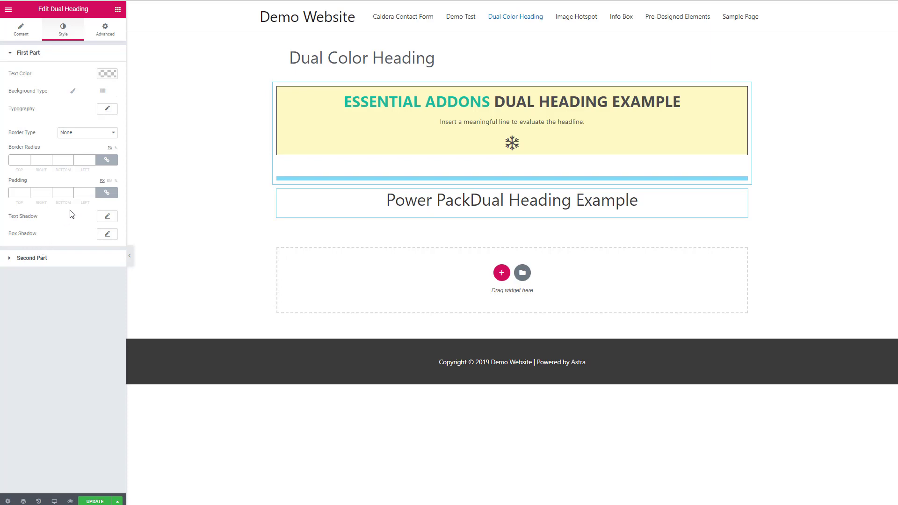
click(354, 103)
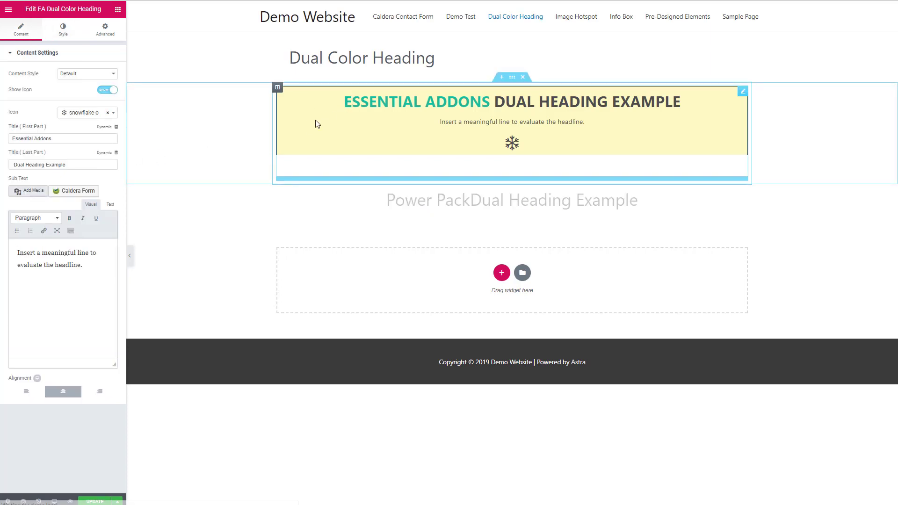
click(64, 30)
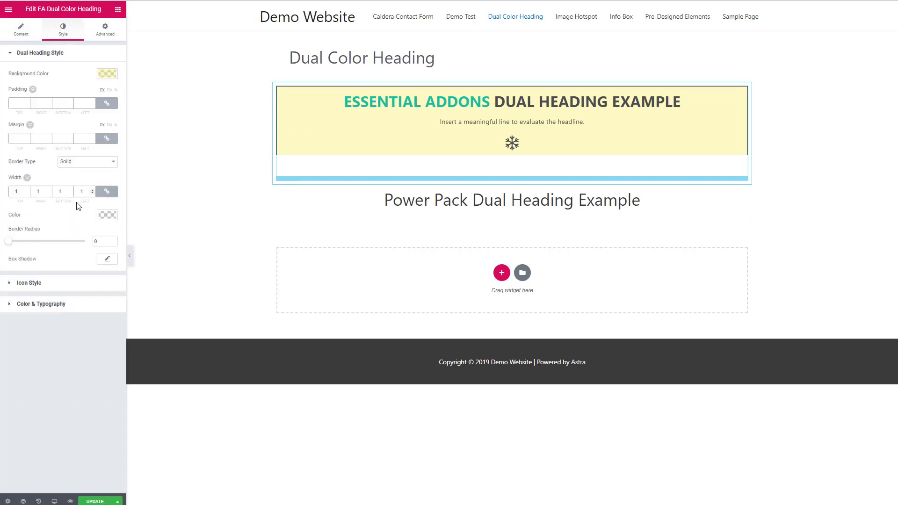
click(10, 304)
click(102, 146)
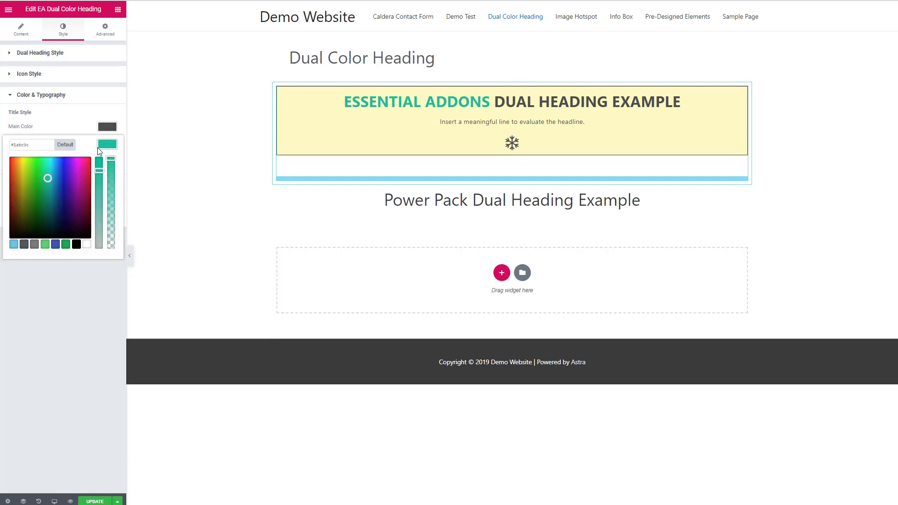
click(2, 152)
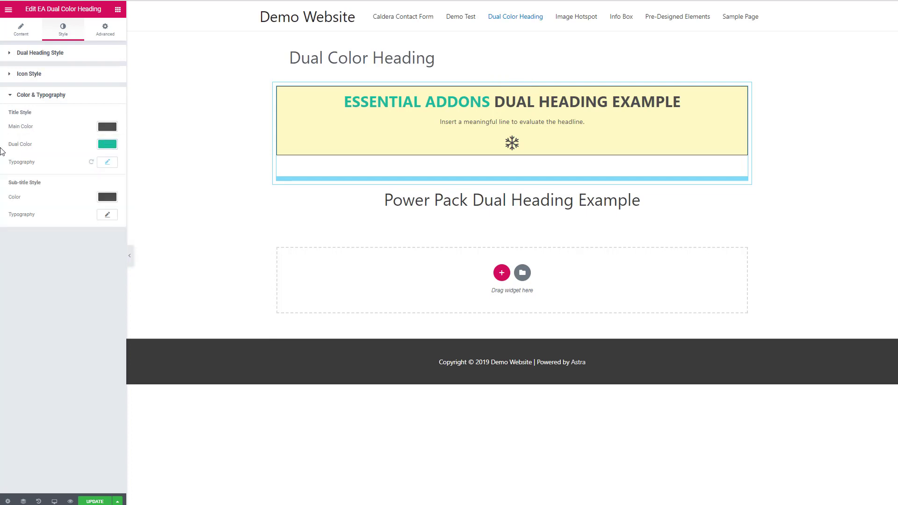
click(469, 200)
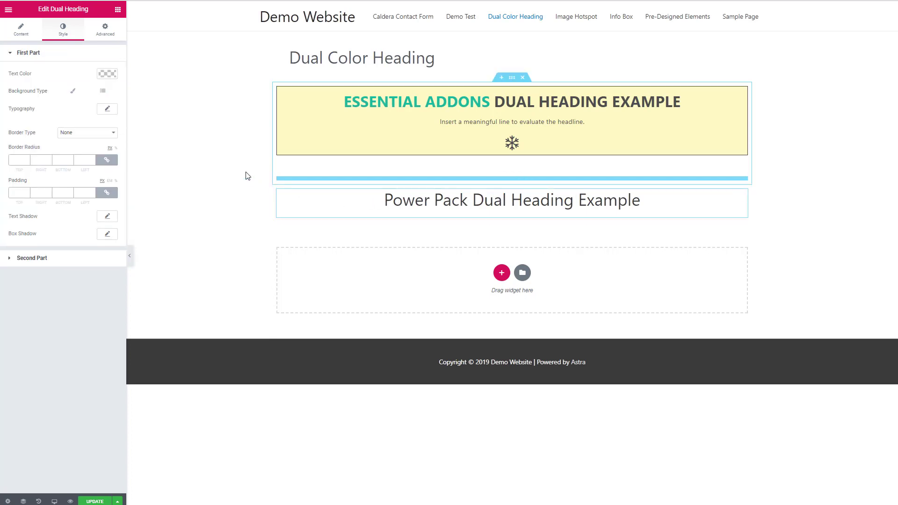
Set the text color of the Power Pack heading's first part to #1abc9c
click(107, 75)
click(34, 75)
text(#1abc9c)
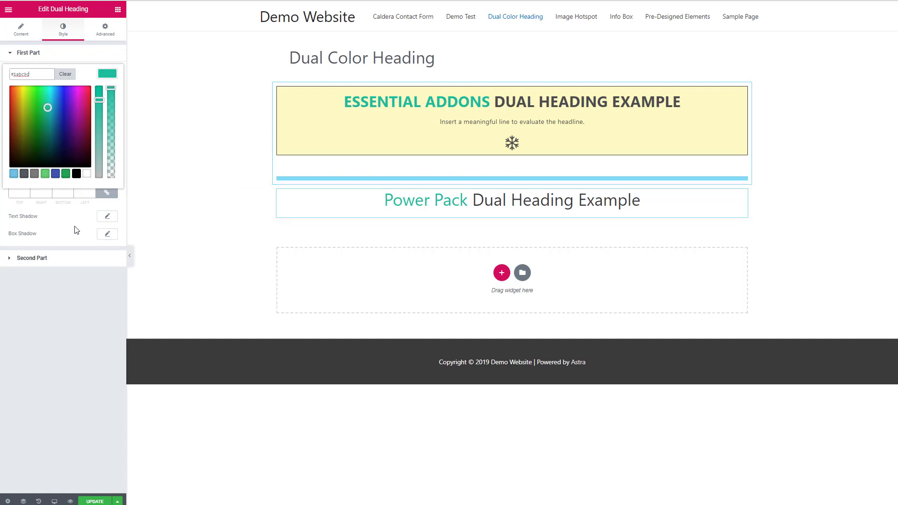
click(62, 218)
Set the typography of the Power Pack heading's first part to bold weight and uppercase transform
click(110, 111)
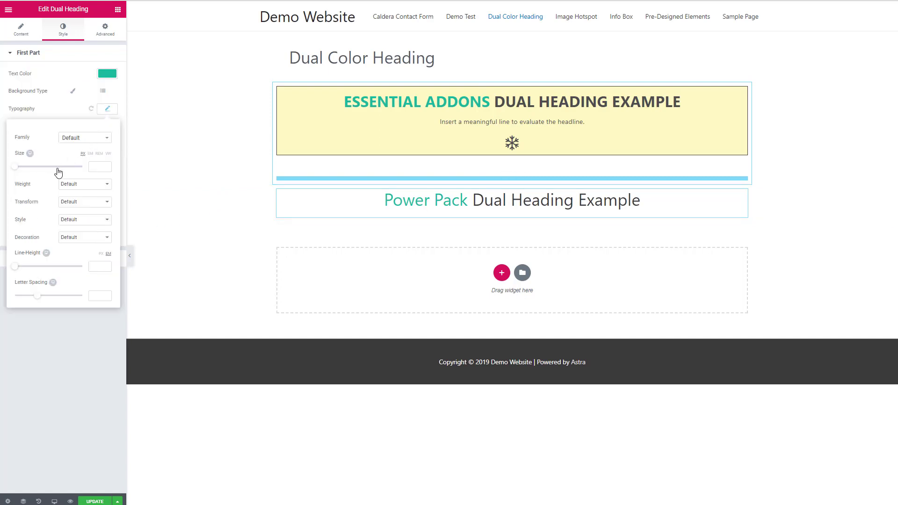
click(85, 185)
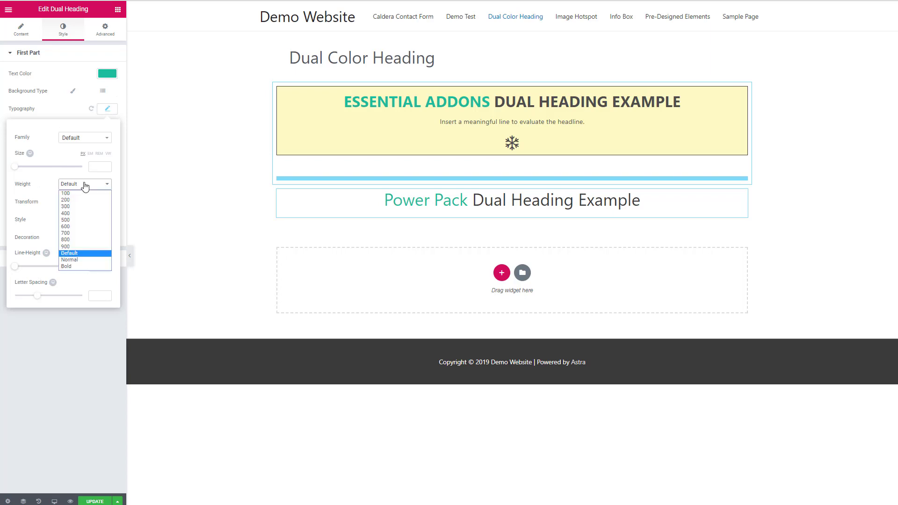
click(73, 266)
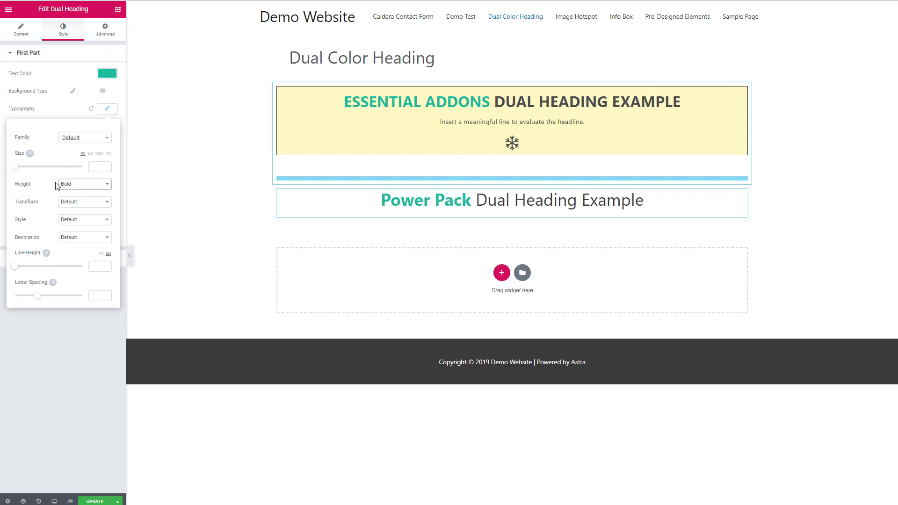
click(70, 204)
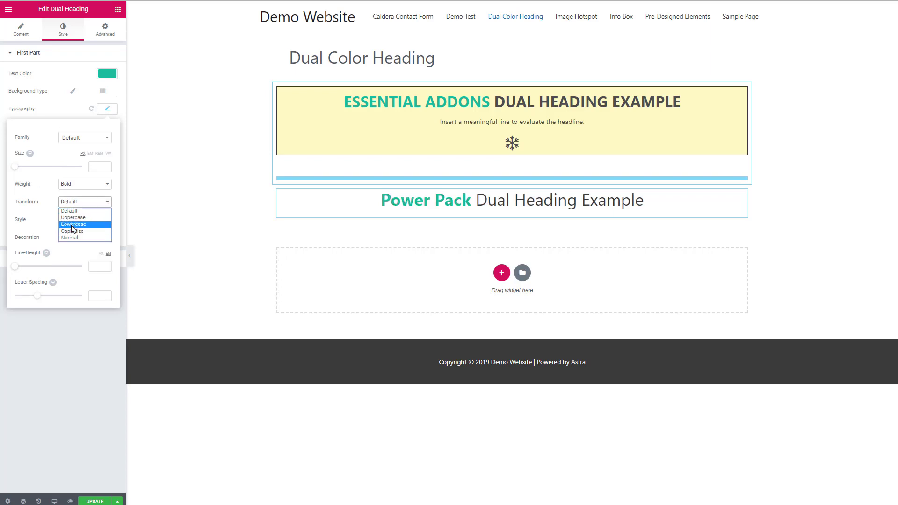
click(73, 220)
click(55, 115)
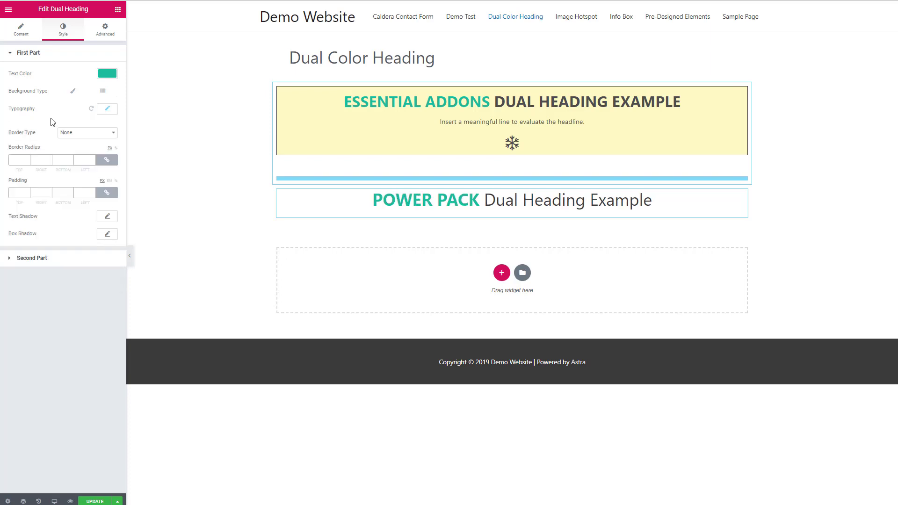
Color the Power Pack heading's second part with the dark grey preset swatch #54595f
click(105, 259)
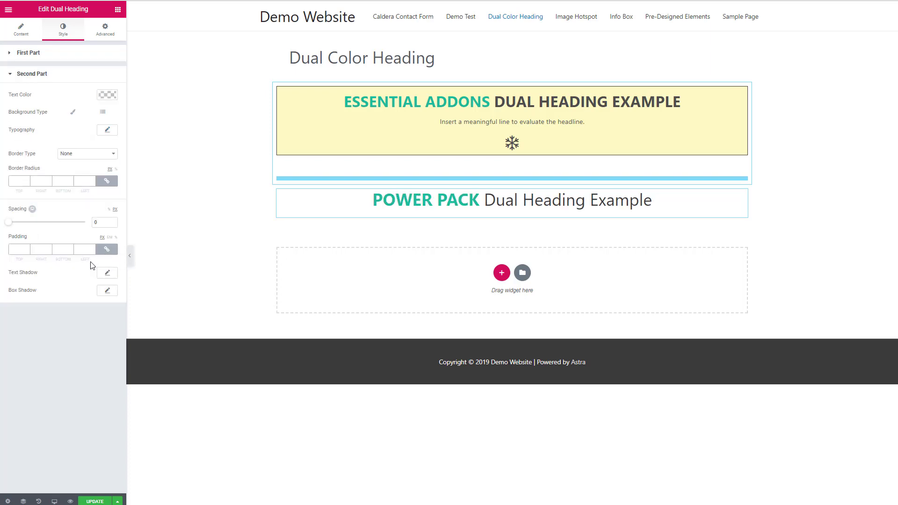
click(107, 95)
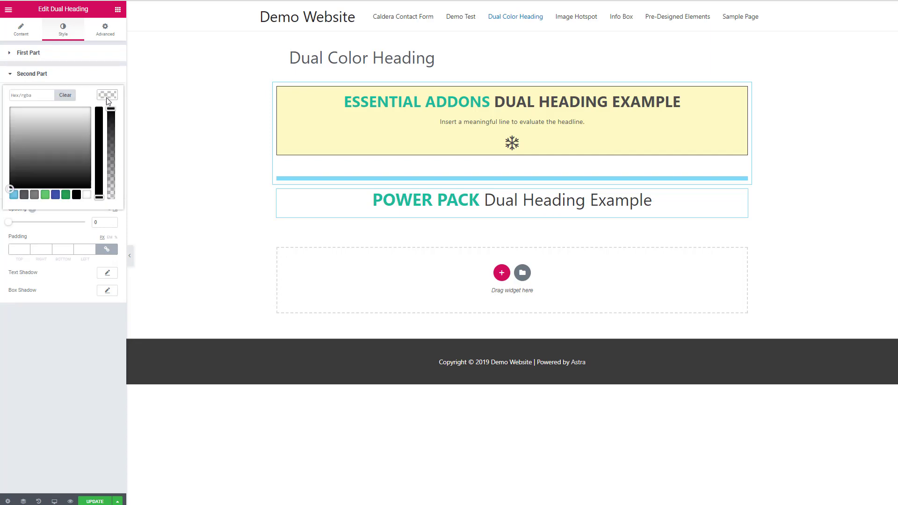
click(25, 197)
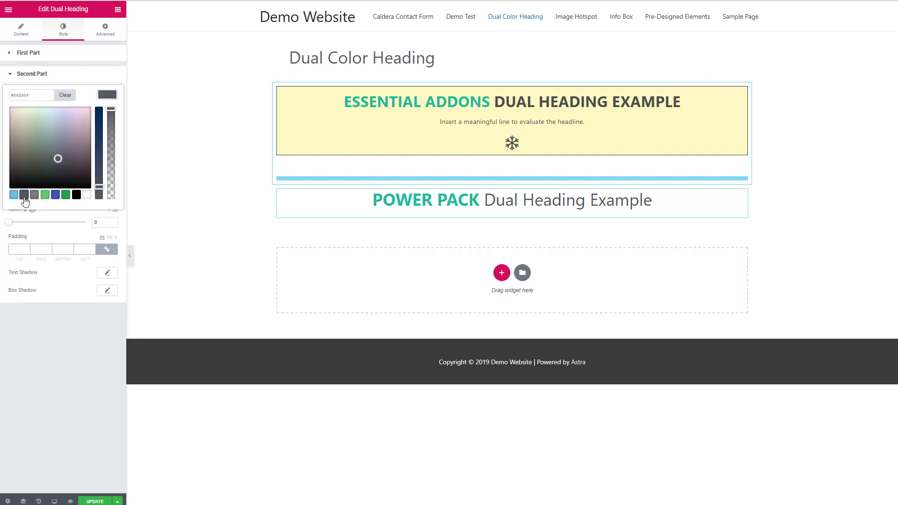
click(63, 218)
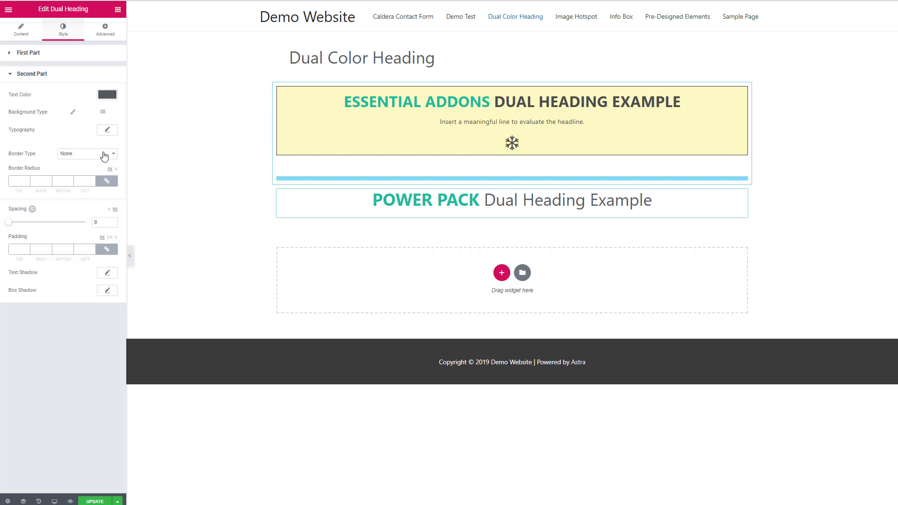
Make the Power Pack heading's second part bold and uppercase in its typography settings
click(111, 133)
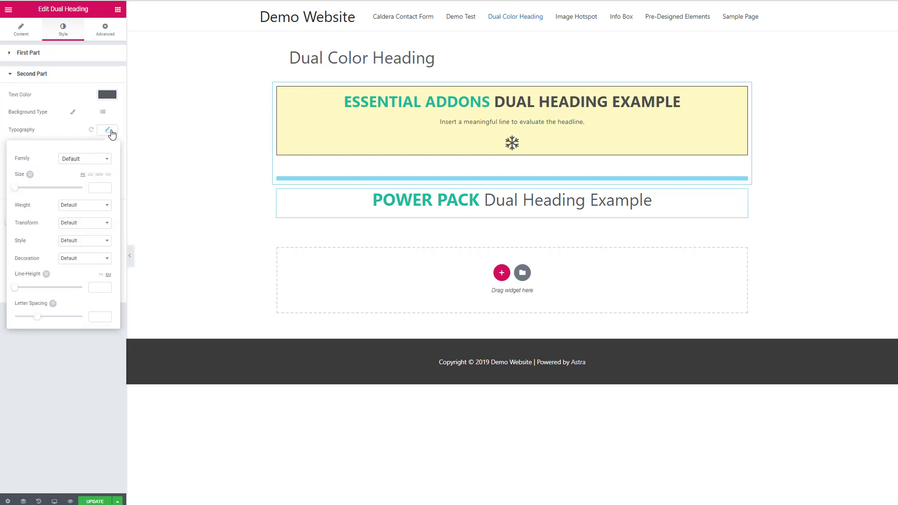
click(91, 206)
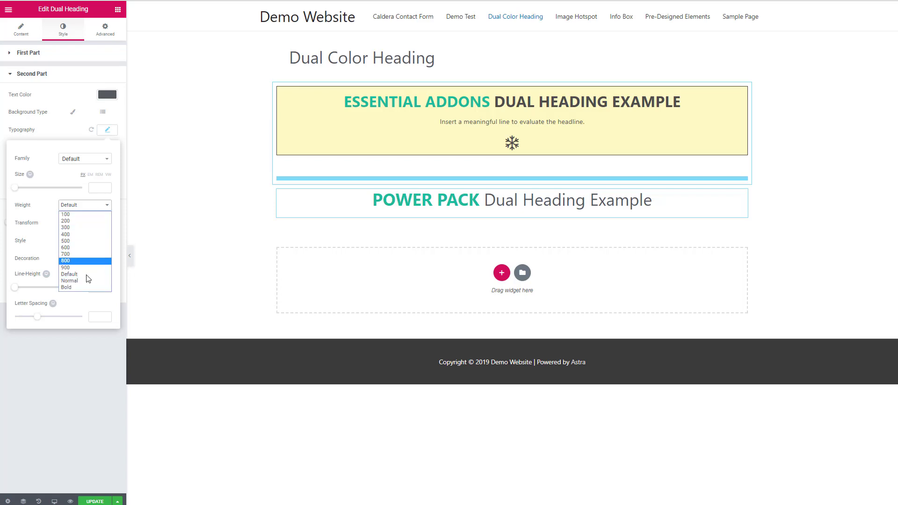
click(89, 287)
click(90, 223)
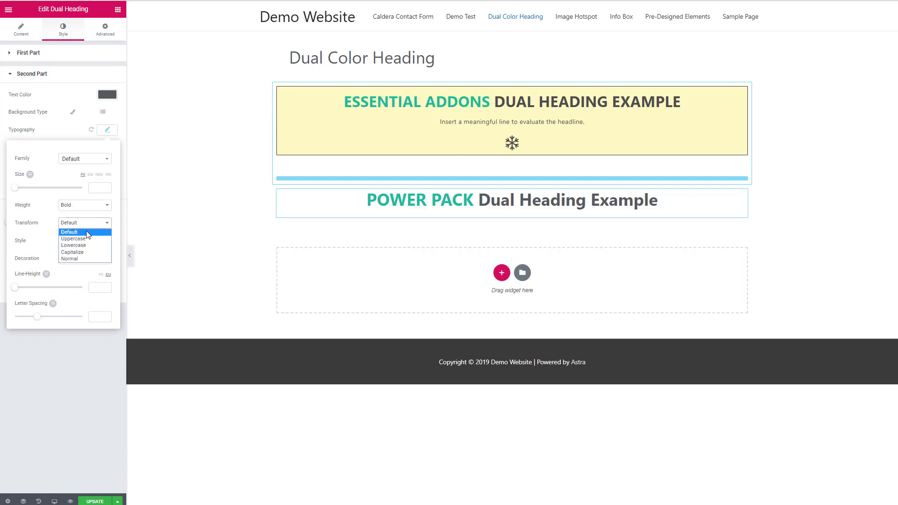
click(73, 239)
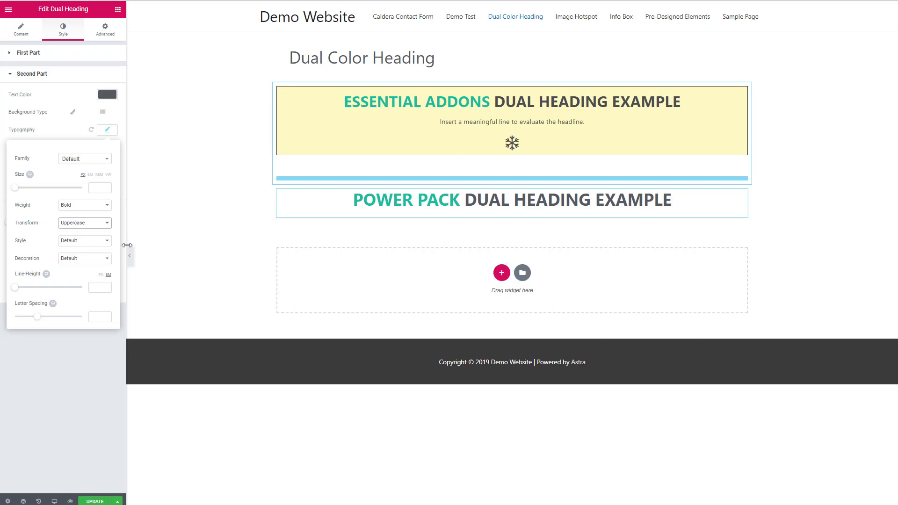
click(132, 247)
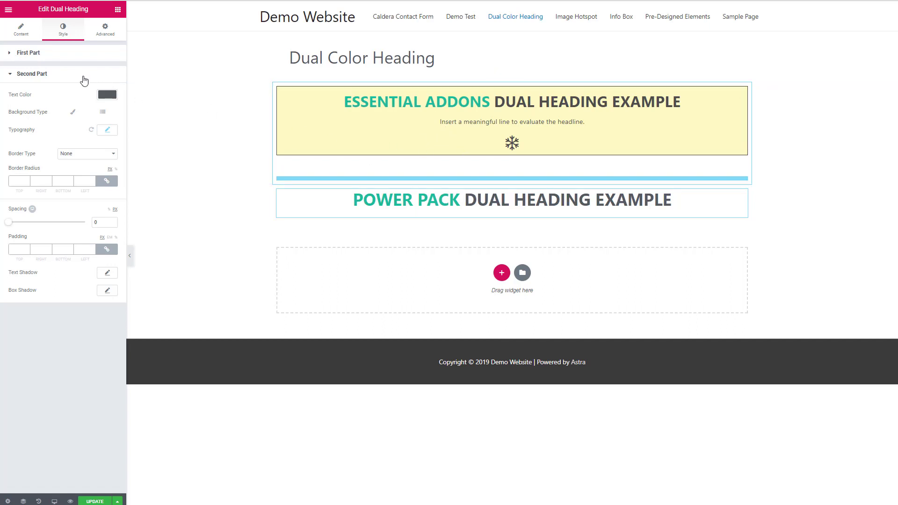
Give the Power Pack heading's first part a solid border 2 px wide with 2 px padding on all sides
click(12, 53)
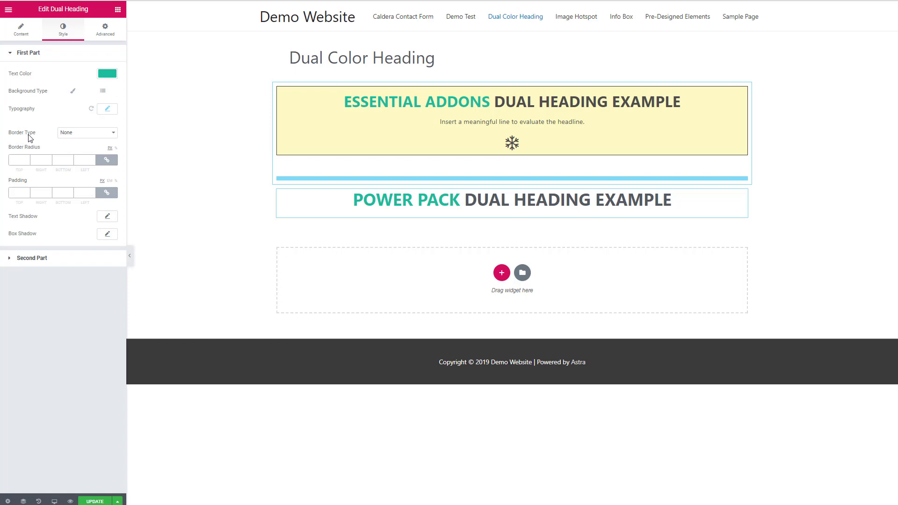
click(73, 134)
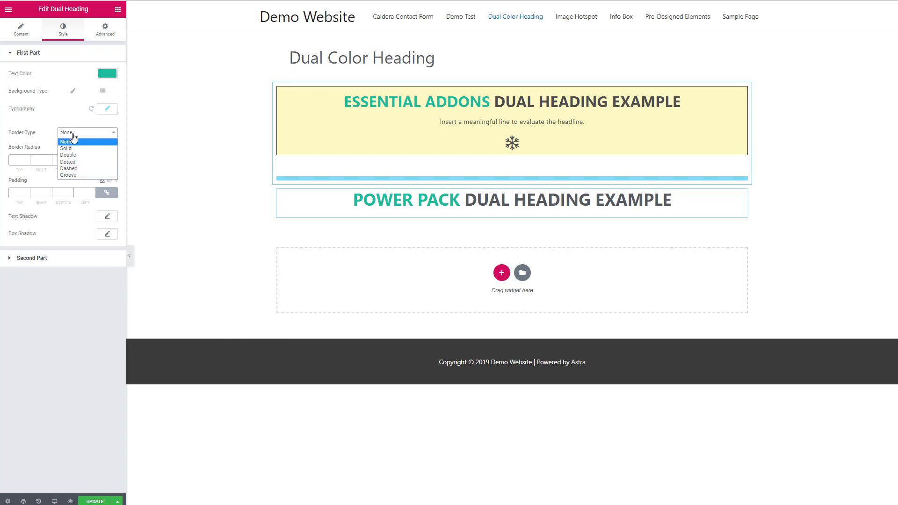
click(65, 148)
click(23, 162)
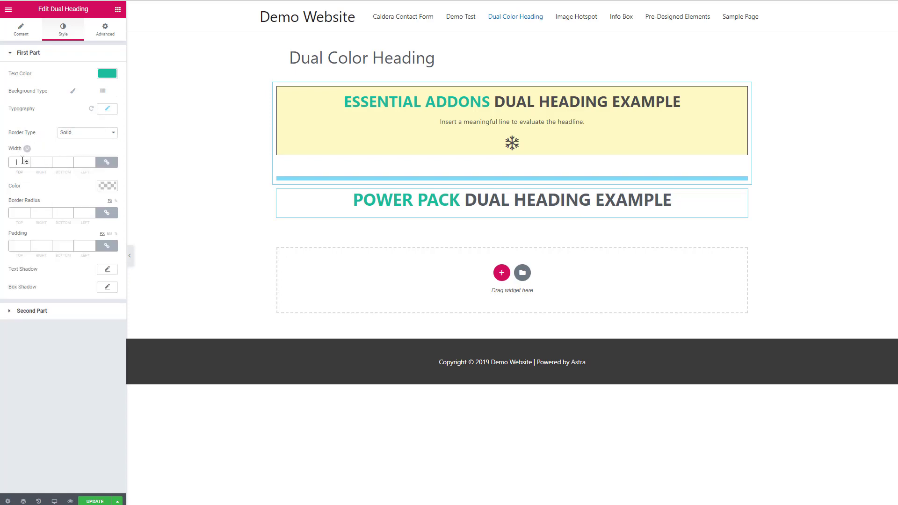
text(2)
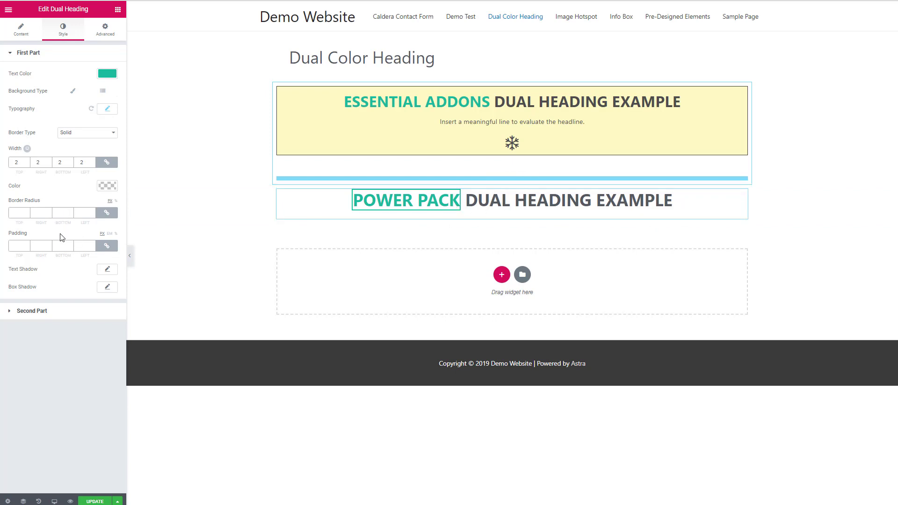
click(19, 246)
text(2)
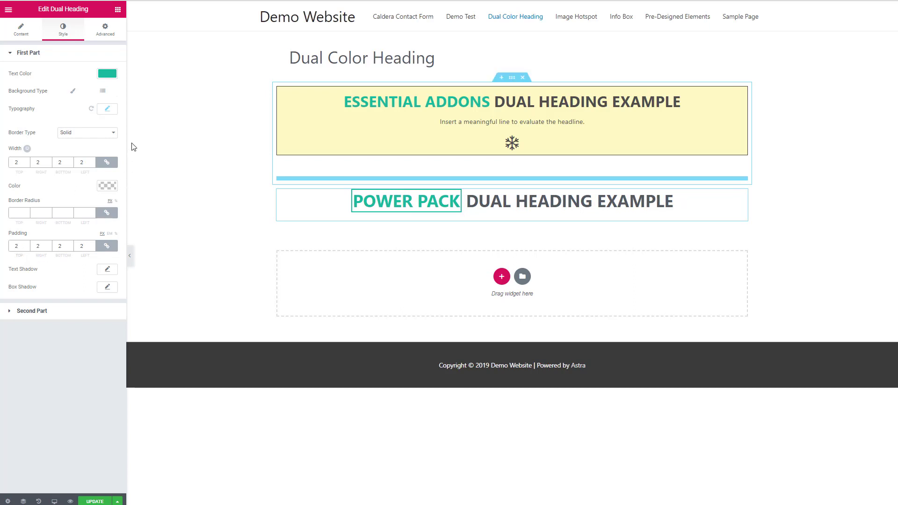
Apply a classic background in semi-transparent light yellow to the Power Pack heading's first part
click(109, 93)
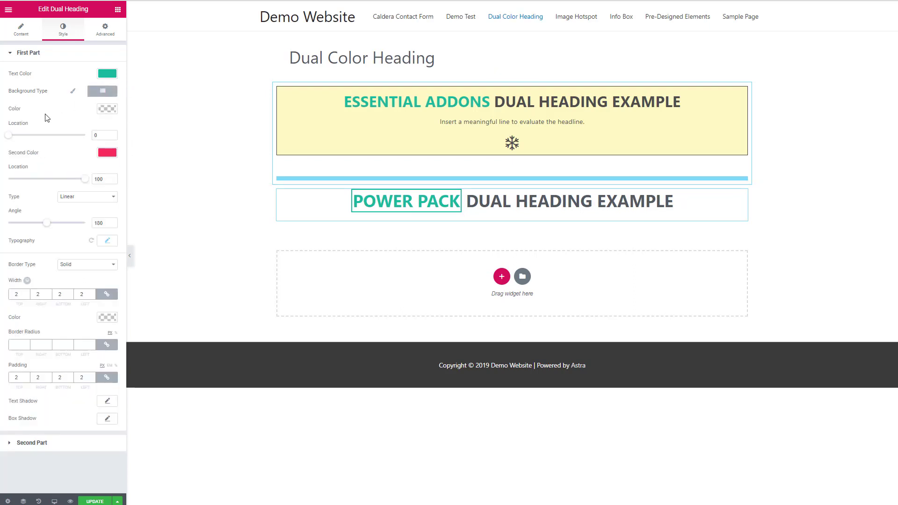
click(72, 93)
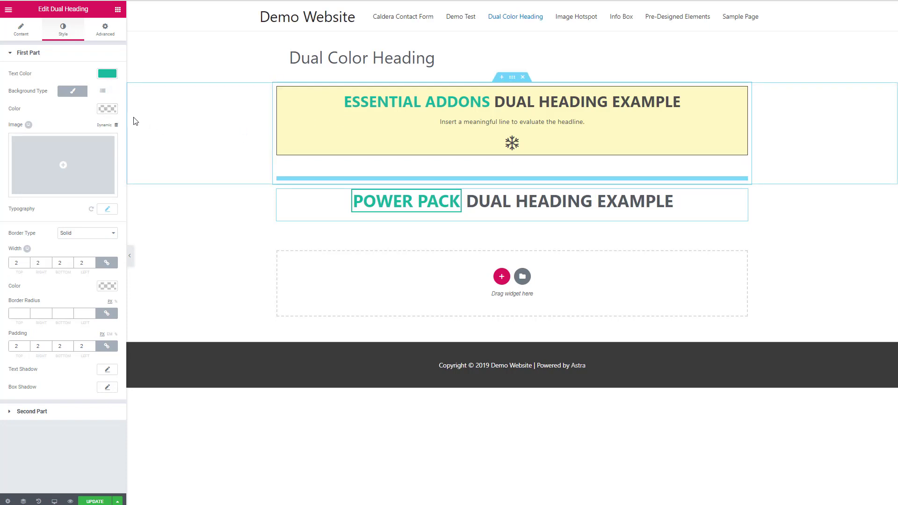
click(107, 109)
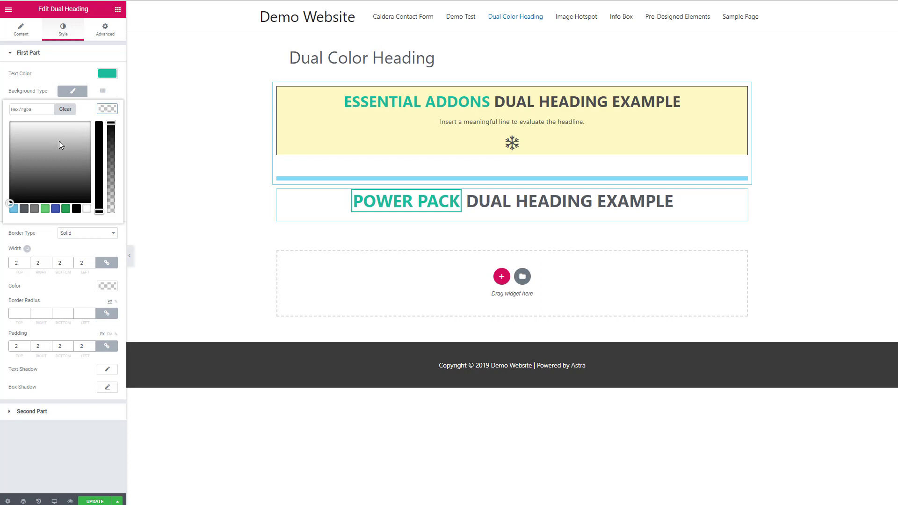
click(45, 208)
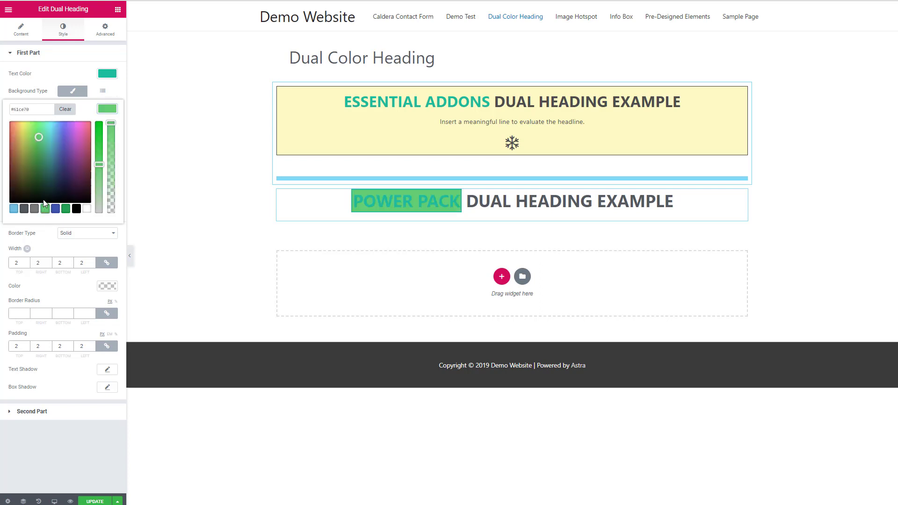
click(22, 123)
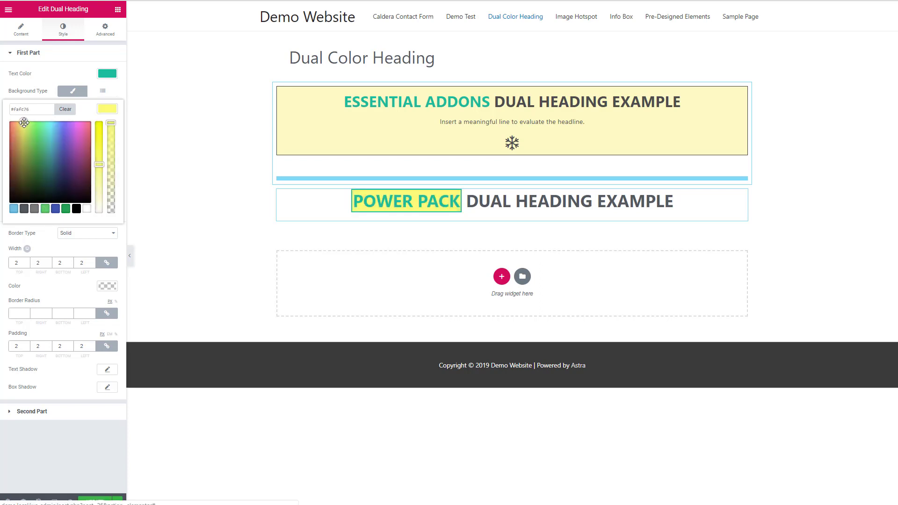
drag(22, 122, 22, 122)
drag(108, 123, 110, 153)
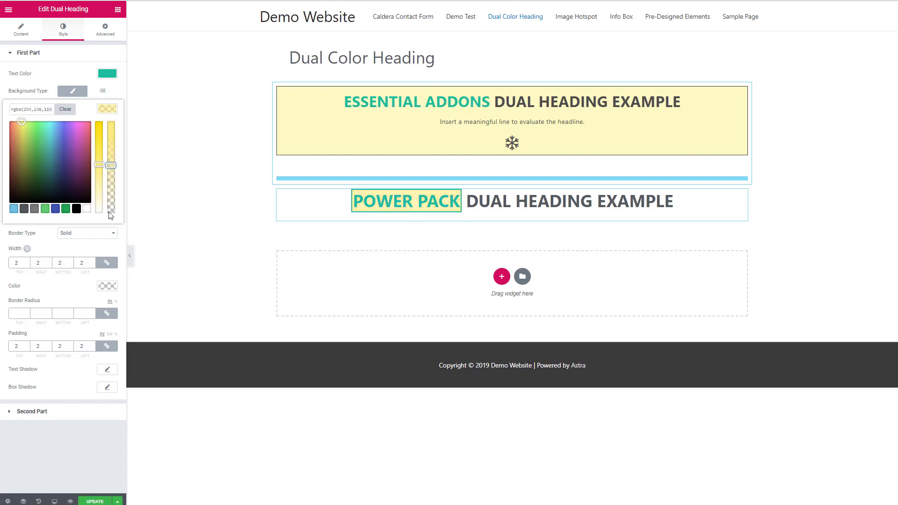
click(100, 251)
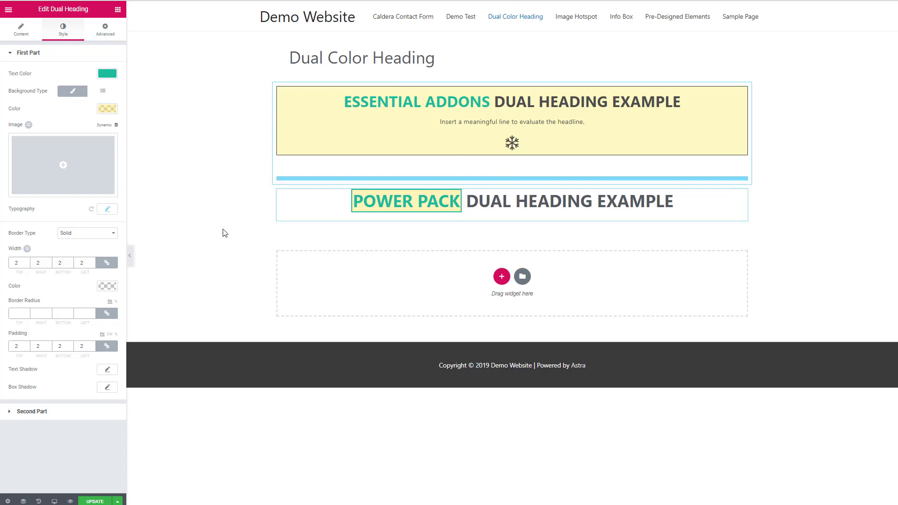
Find the Ultimate Addons Dual Color Heading widget by searching for "dual" and add it below the Power Pack heading
click(118, 9)
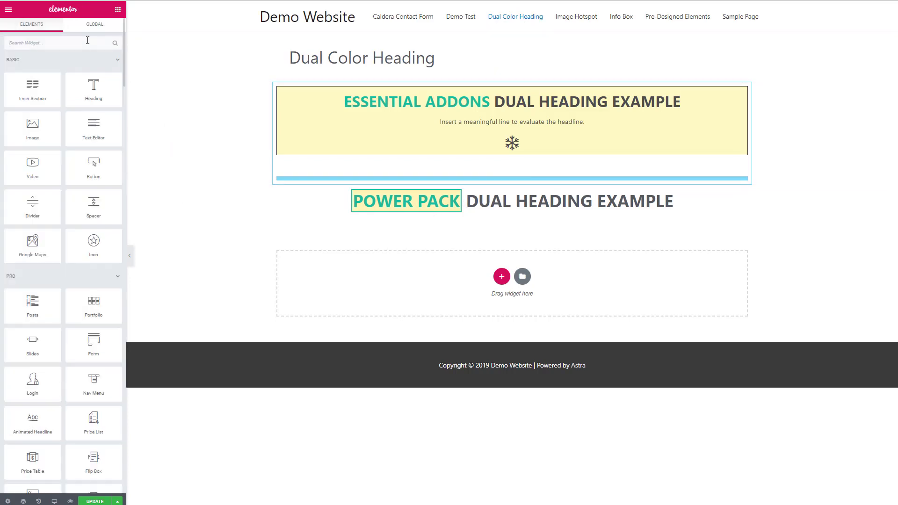
click(63, 43)
text(dual)
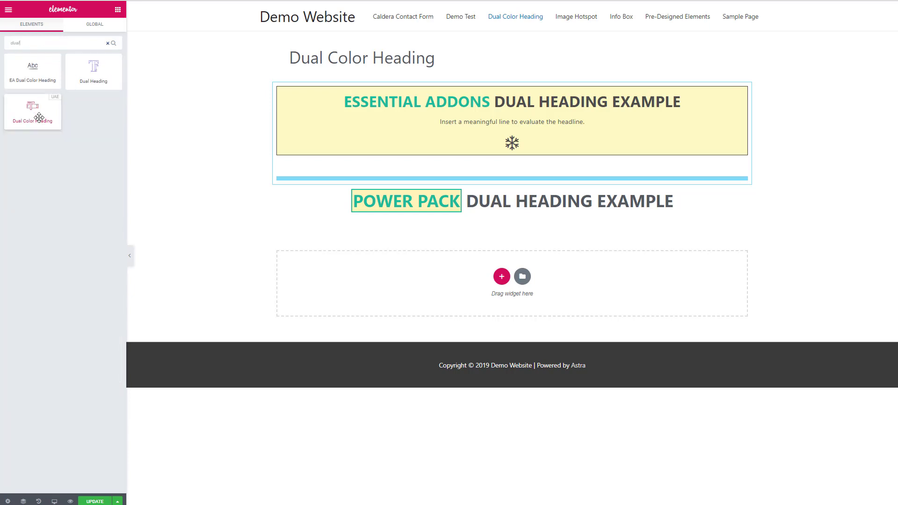
drag(37, 113, 505, 315)
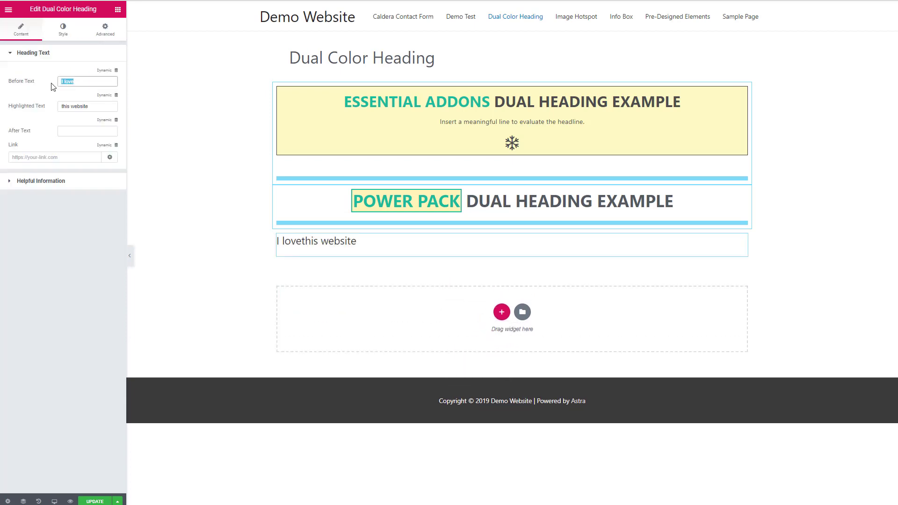
Set the new heading's before text to "Ultimate Addons" and its highlighted text to "Dual Heading Example"
text(Ulti)
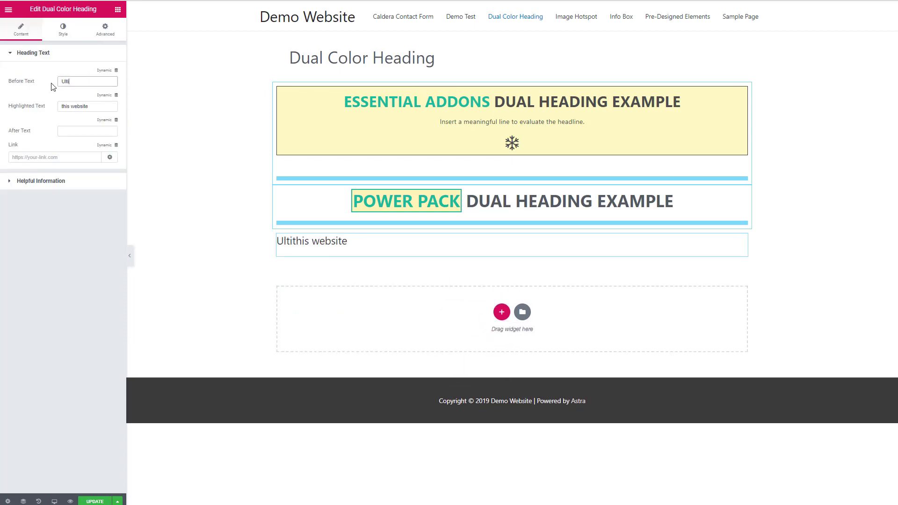
text(mate Addons)
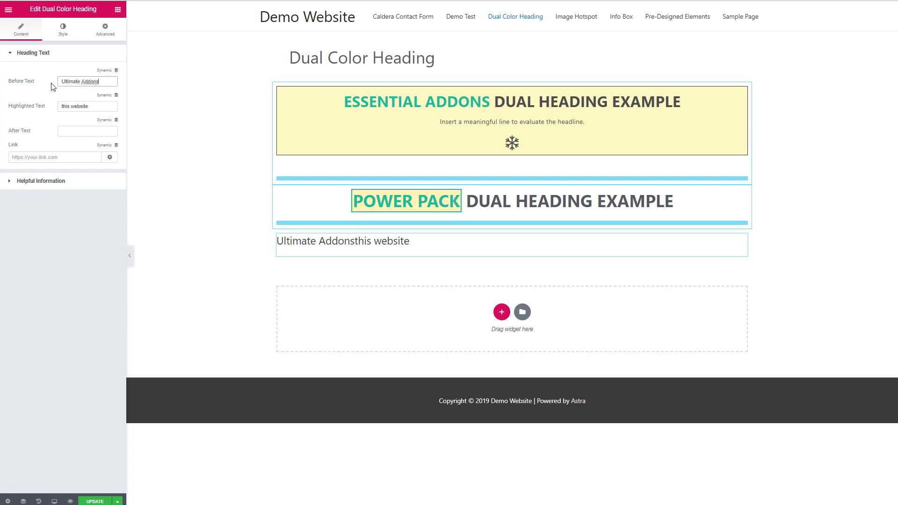
drag(100, 103, 60, 104)
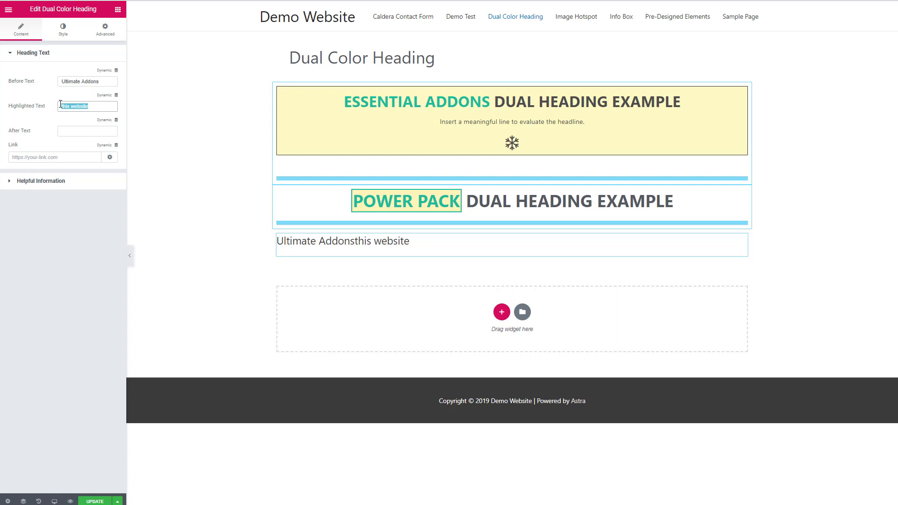
text(Dual H)
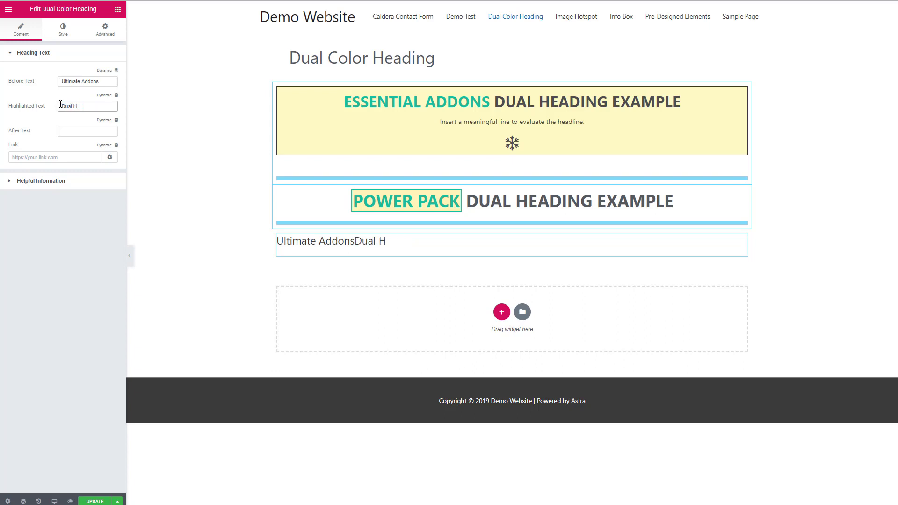
text(eader)
text(Example)
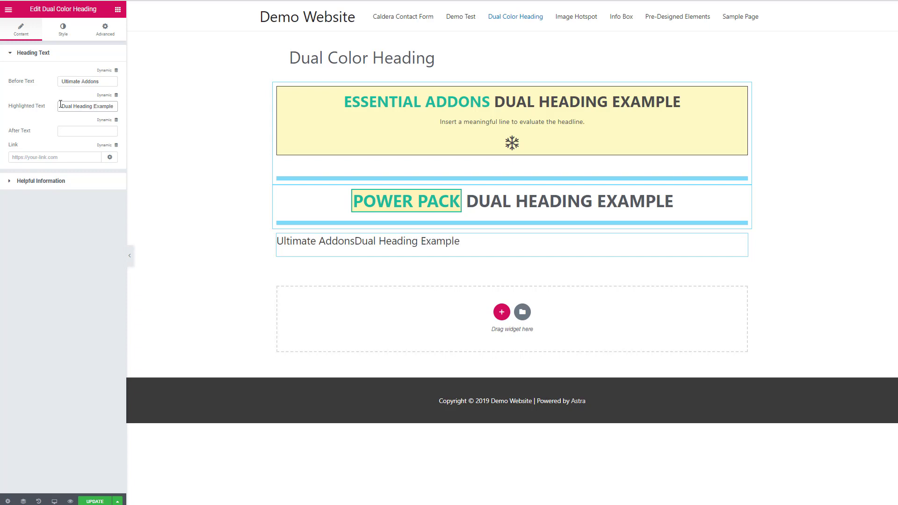
Set the Ultimate Addons heading's after text to "!!" and show the widget's helpful information links
click(26, 69)
click(64, 131)
click(11, 181)
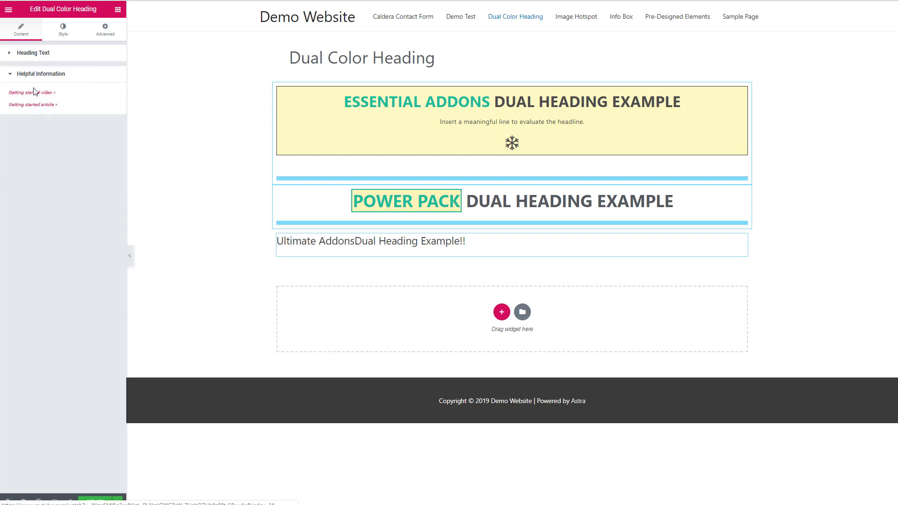
Make the Ultimate Addons heading a centered H1 with a spacing of 11 between its parts
click(63, 29)
click(88, 74)
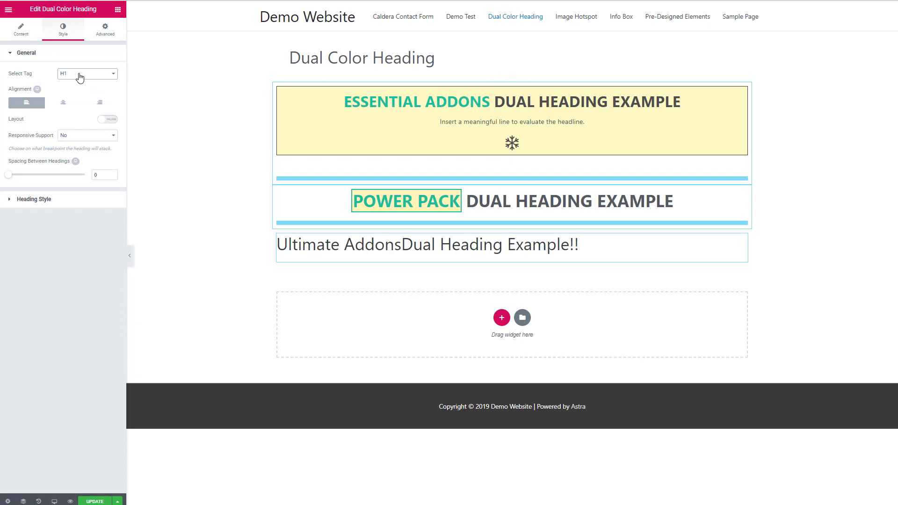
click(64, 104)
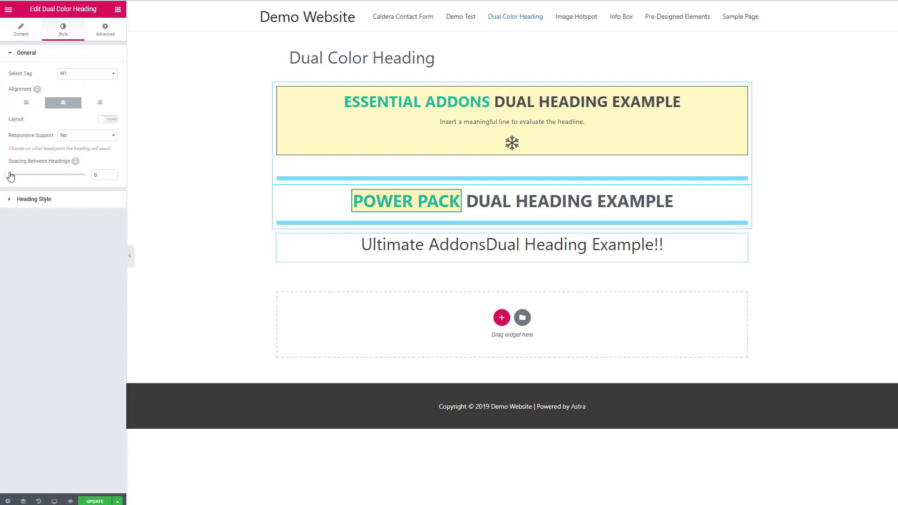
drag(10, 176, 13, 175)
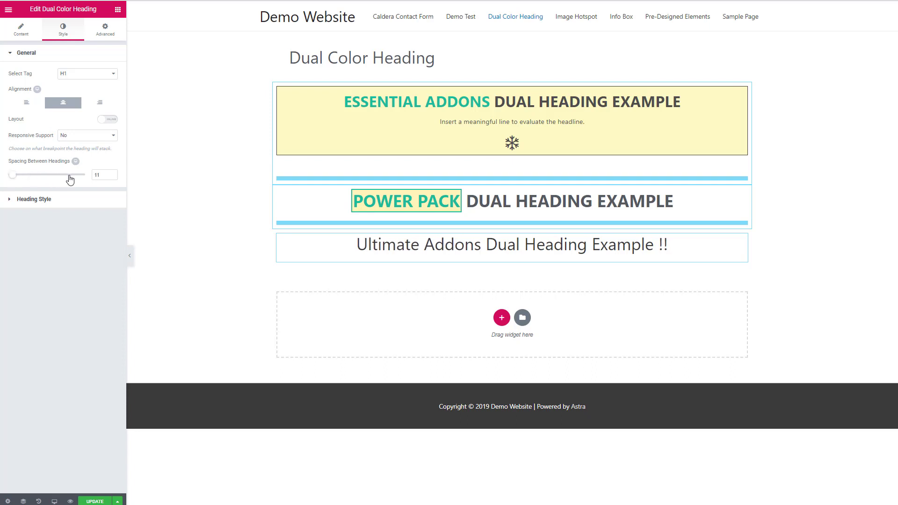
Enable the advanced options for the Ultimate Addons heading's normal text and set its typography to bold uppercase
click(12, 202)
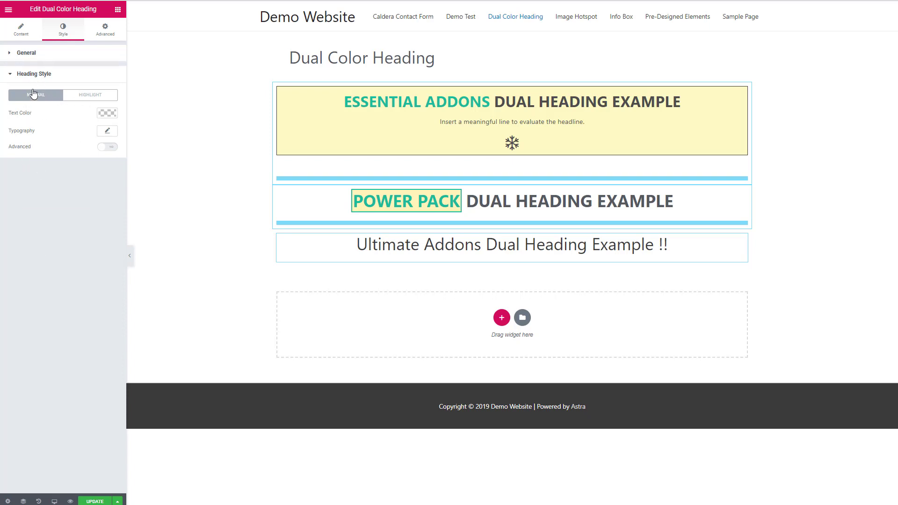
click(114, 149)
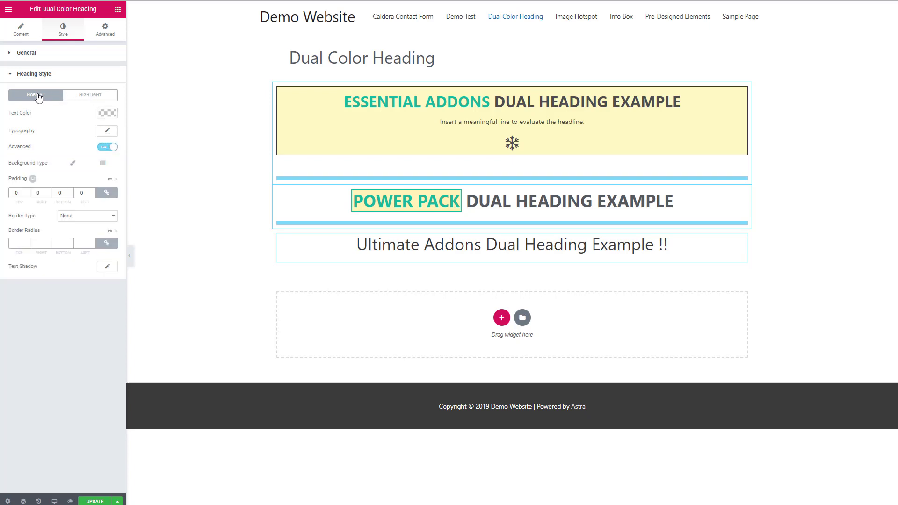
click(107, 132)
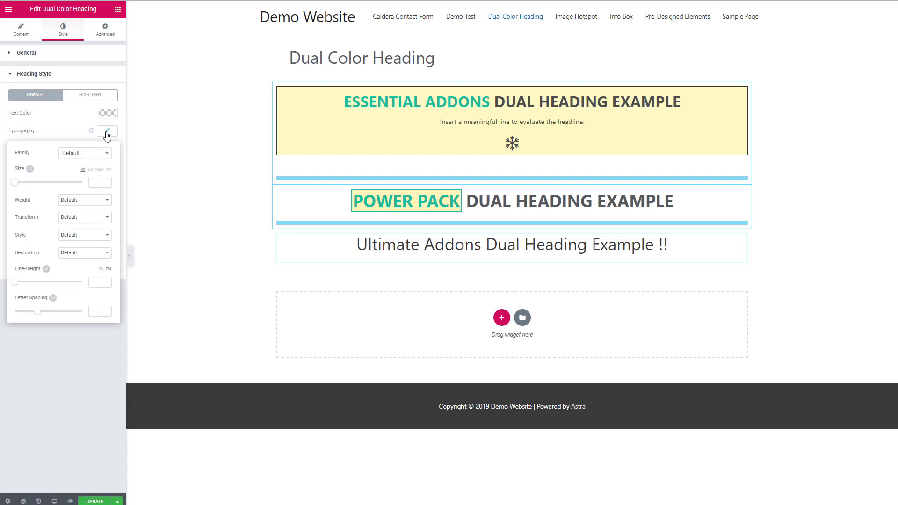
click(89, 207)
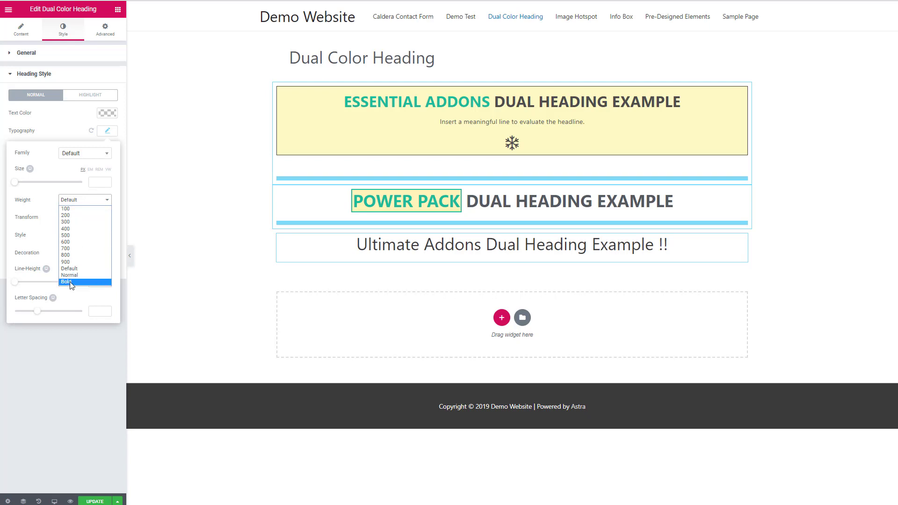
click(72, 284)
click(87, 219)
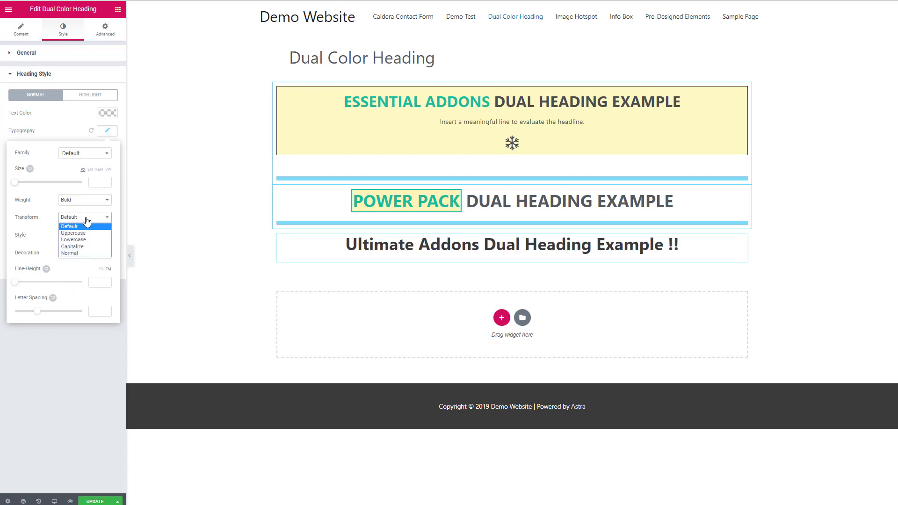
click(83, 233)
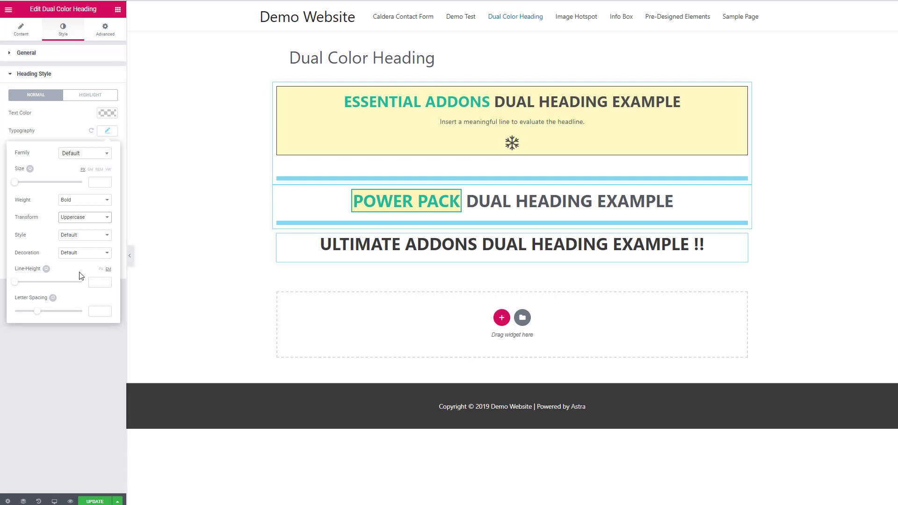
click(66, 121)
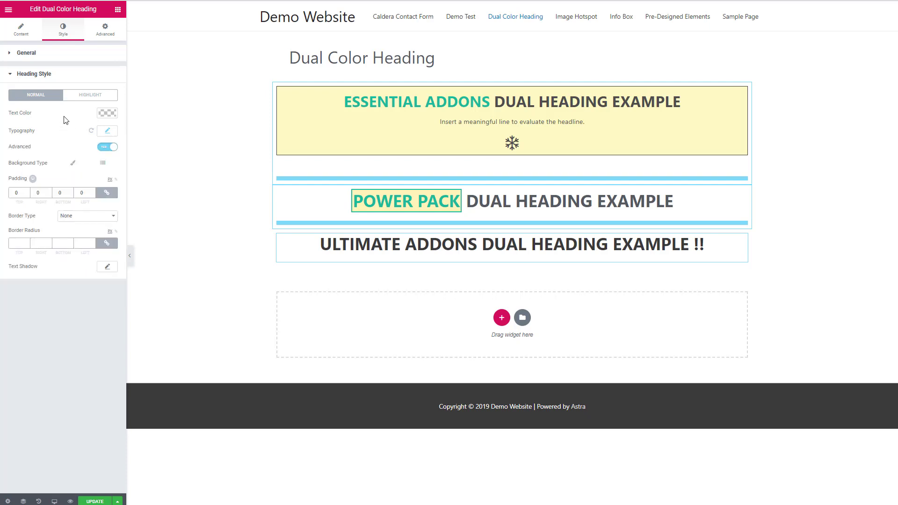
Set the normal text color of the Ultimate Addons heading to #1abc9c
click(107, 113)
click(33, 113)
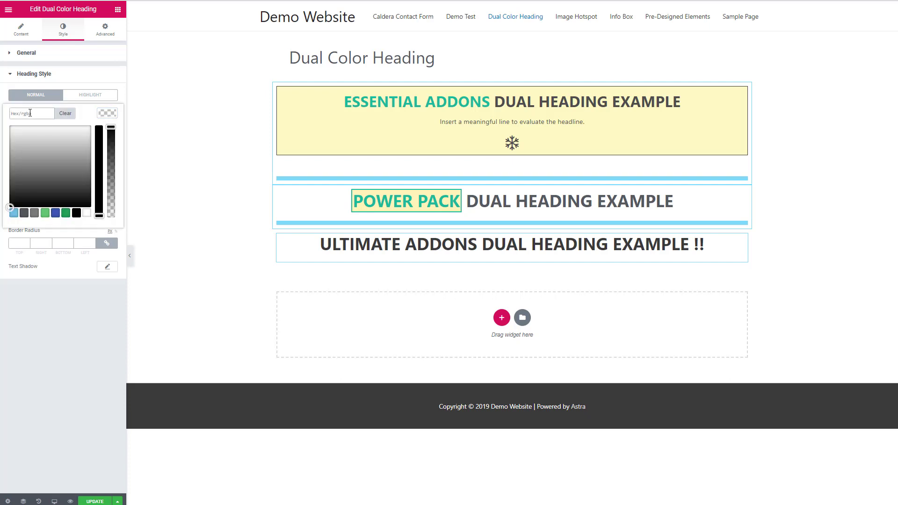
text(#1abc9c)
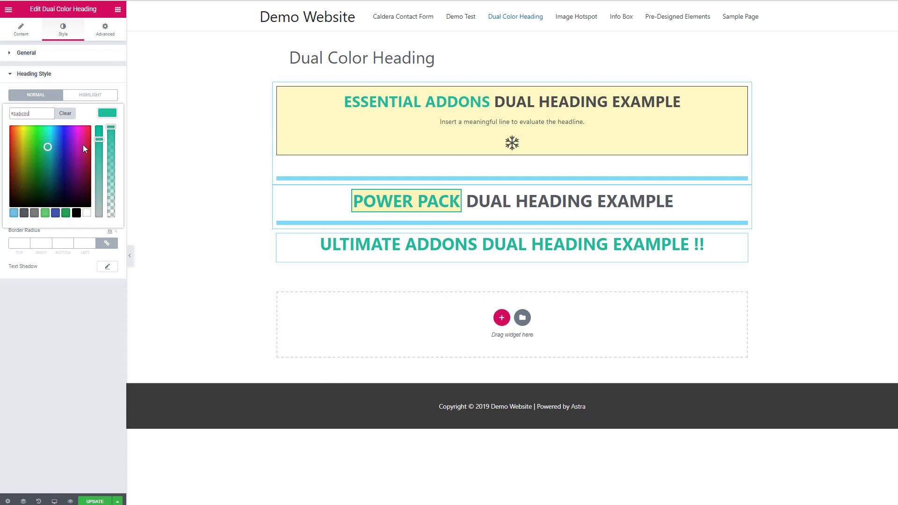
click(66, 78)
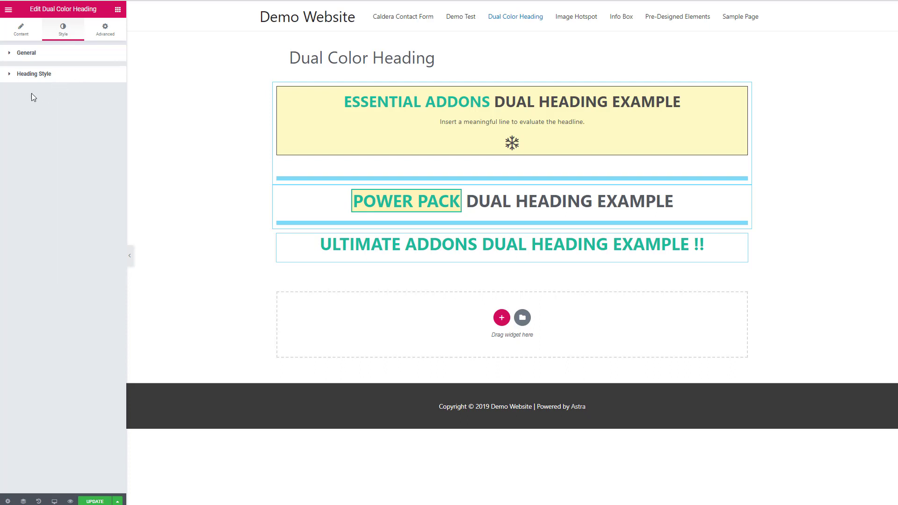
click(10, 77)
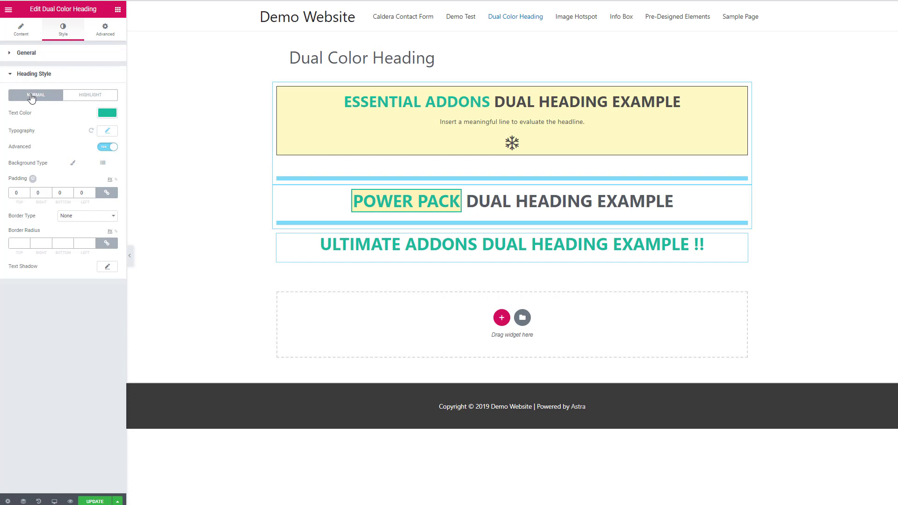
Give the Ultimate Addons heading's normal style a solid border 2 px wide with 2 px padding on all sides
click(111, 217)
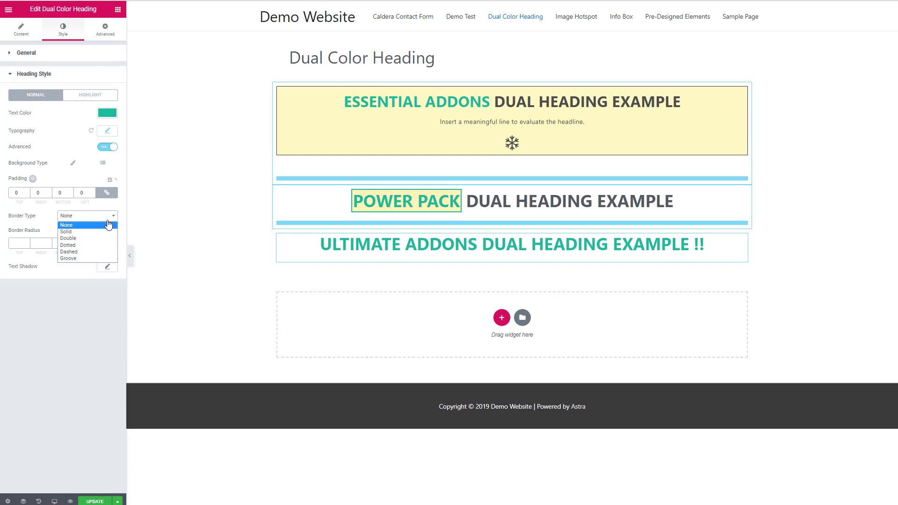
click(91, 235)
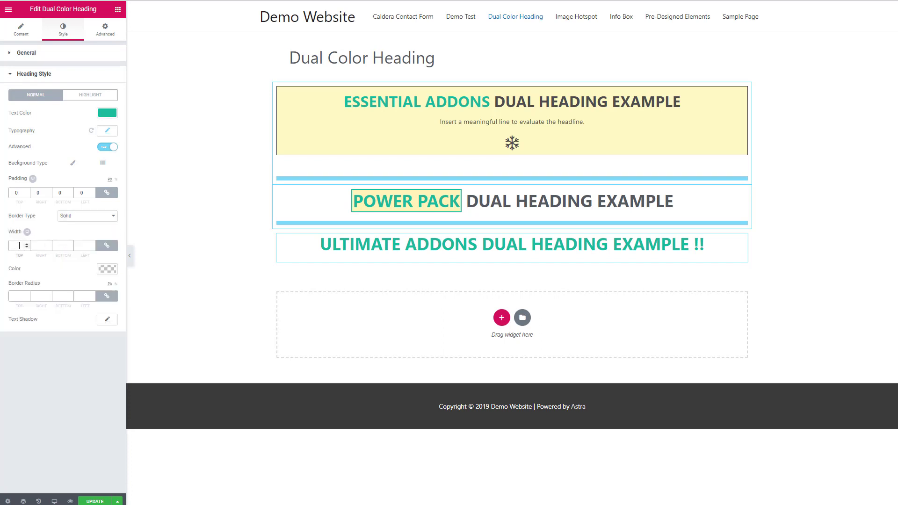
click(20, 246)
text(2)
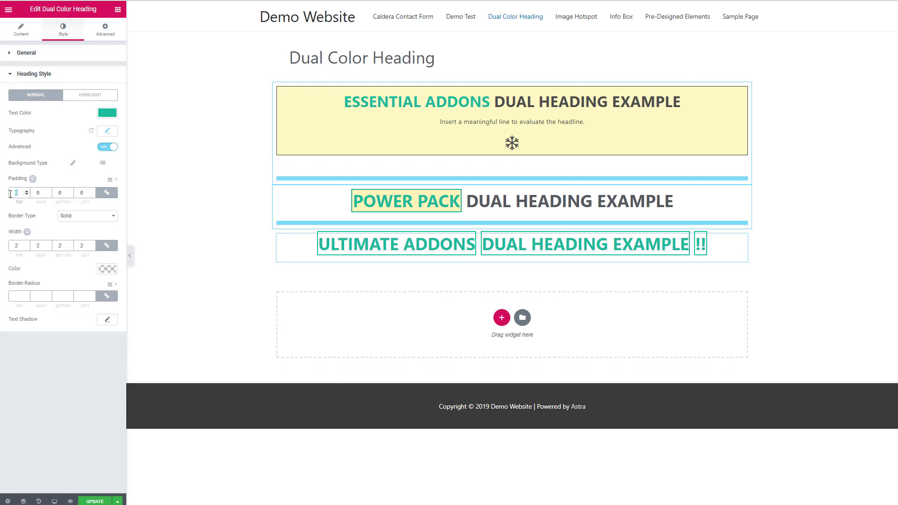
text(4)
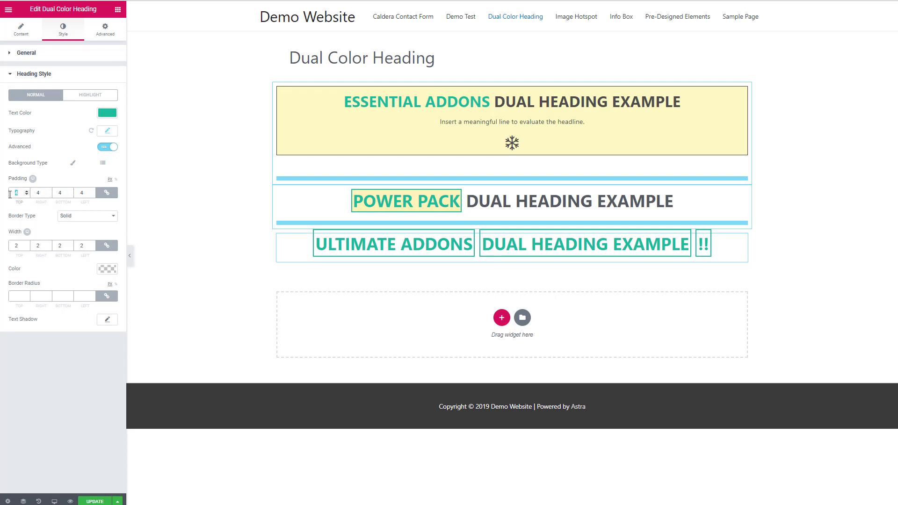
text(2)
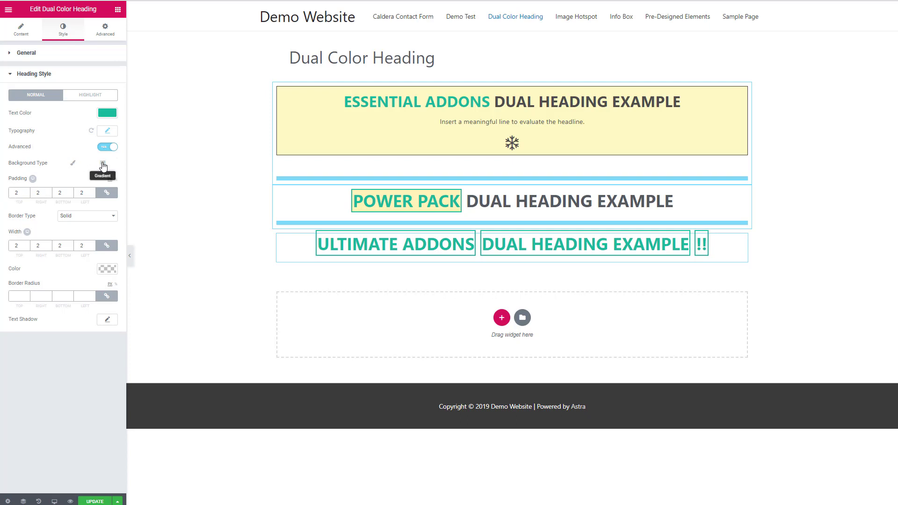
Apply a classic background in semi-transparent light yellow to the Ultimate Addons heading's normal style
click(73, 164)
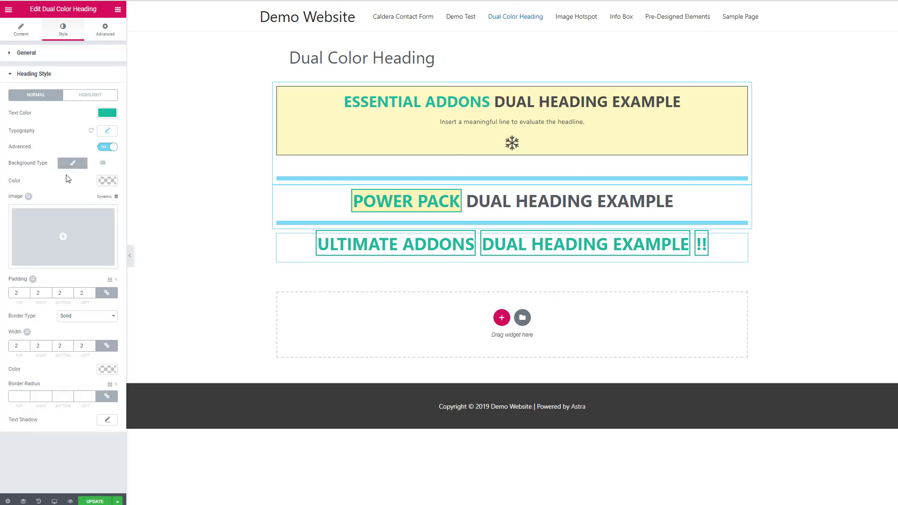
click(105, 181)
click(45, 281)
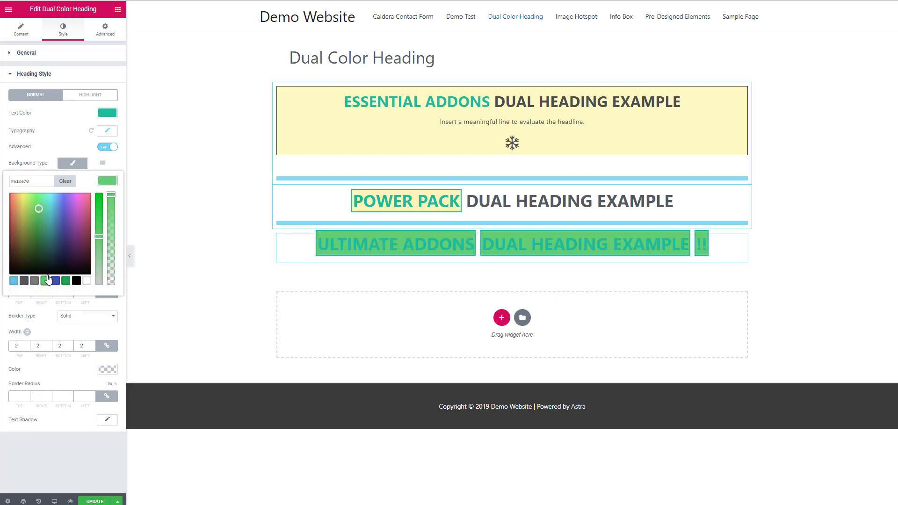
click(15, 193)
drag(16, 193, 23, 192)
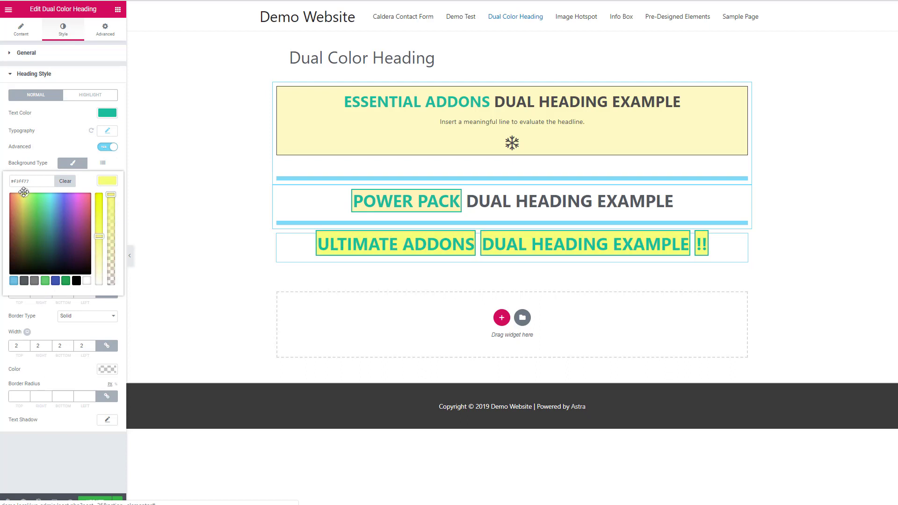
drag(111, 195, 113, 241)
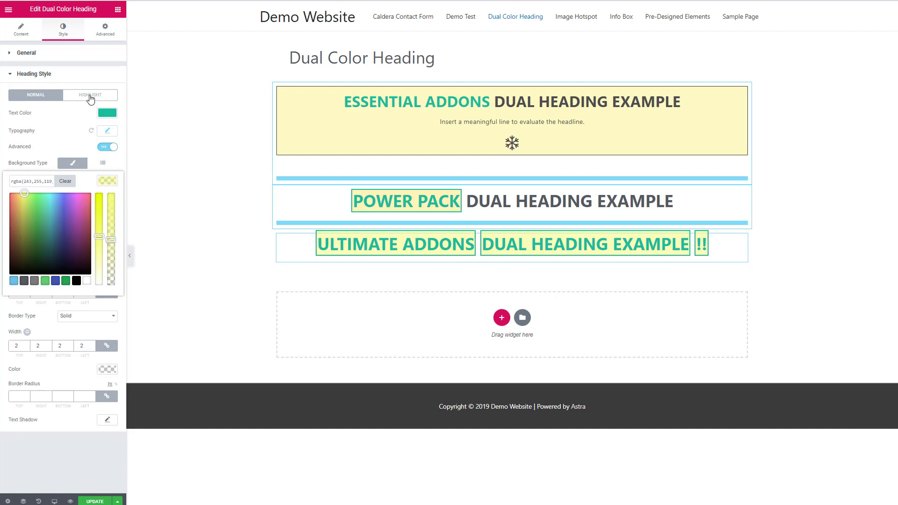
Enable the advanced options for the heading's highlighted part and give it a classic white #ffffff background
click(89, 95)
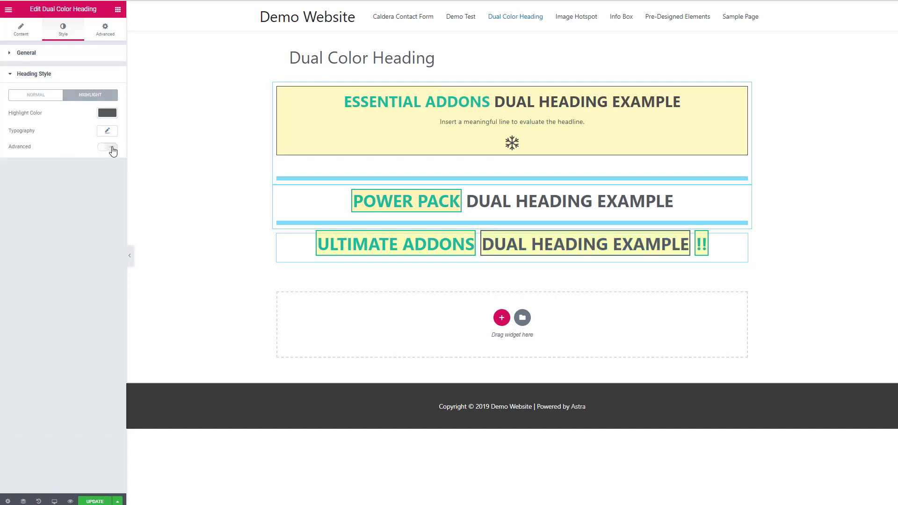
click(109, 147)
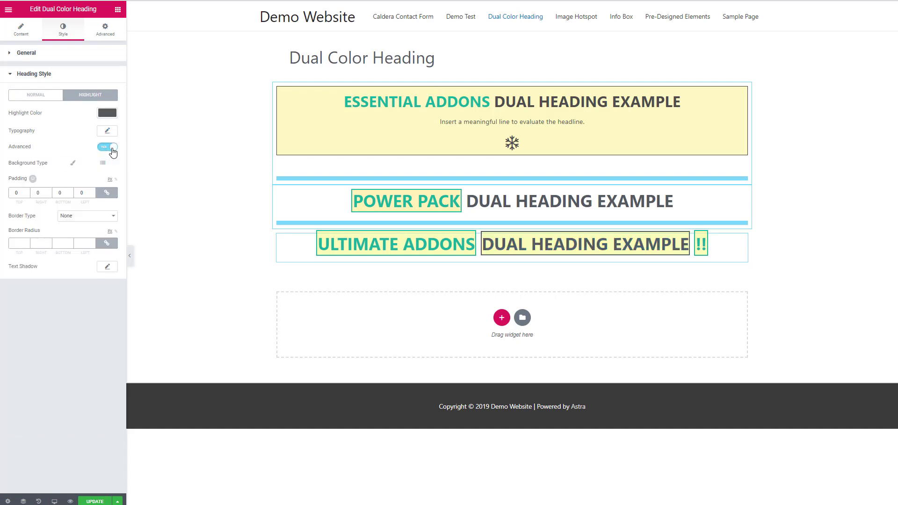
click(73, 163)
click(108, 181)
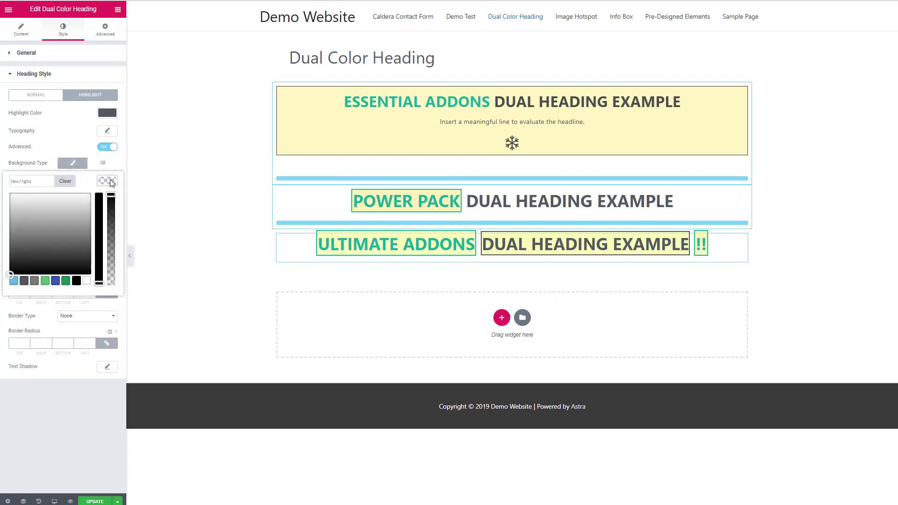
click(87, 281)
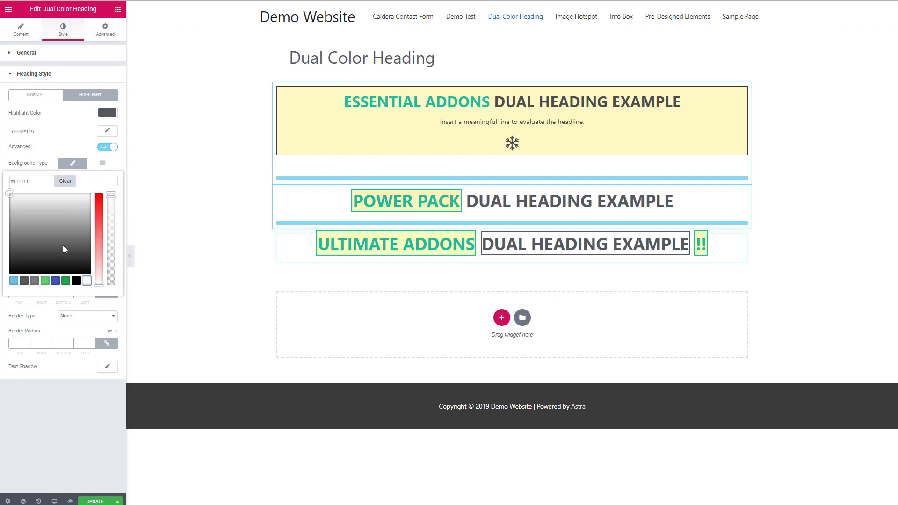
click(120, 167)
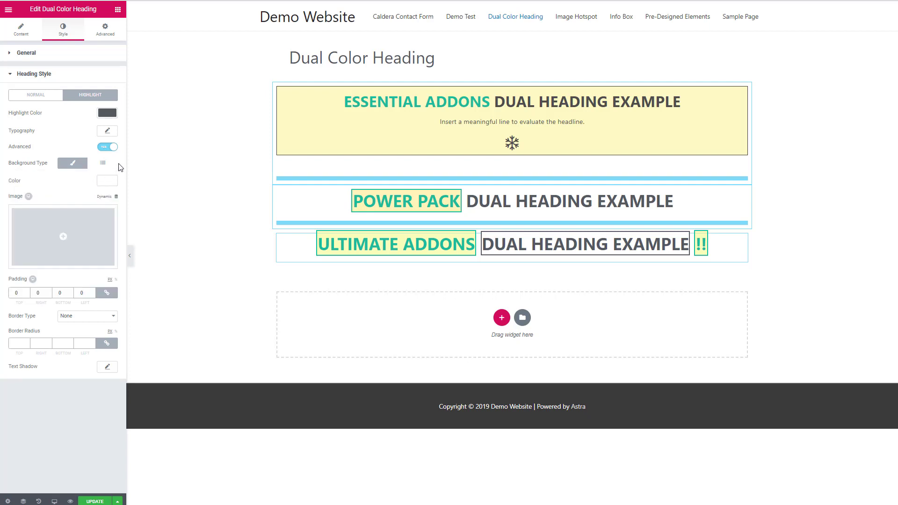
Set the highlighted part's border type to solid with a width of 0 on all sides
click(87, 316)
click(71, 328)
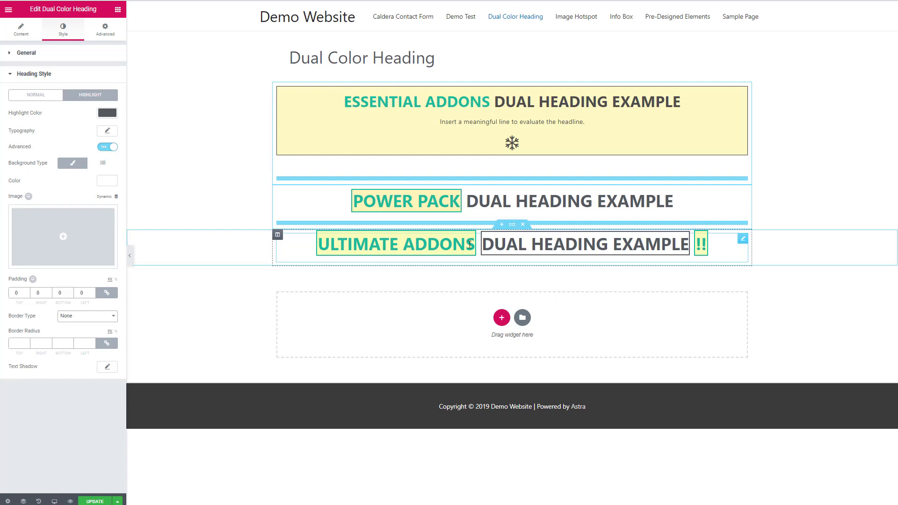
click(77, 316)
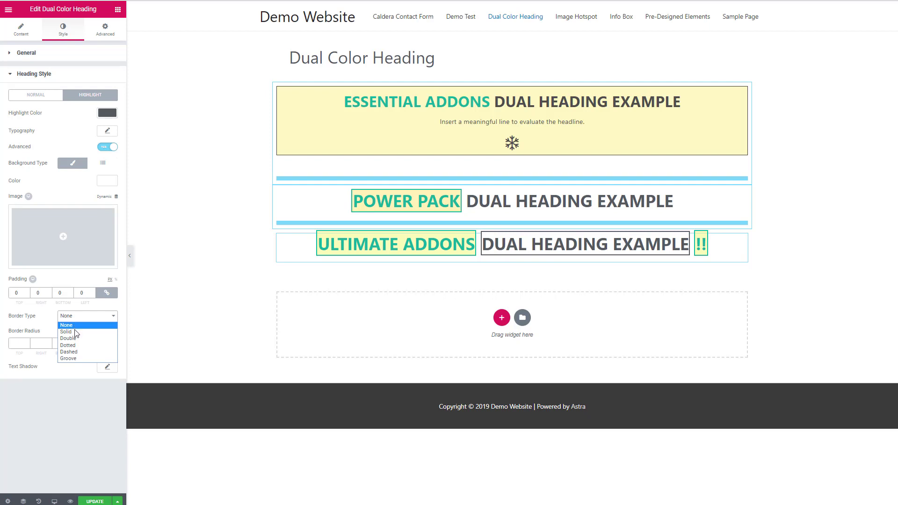
click(76, 333)
click(27, 348)
drag(24, 345, 7, 348)
text(0)
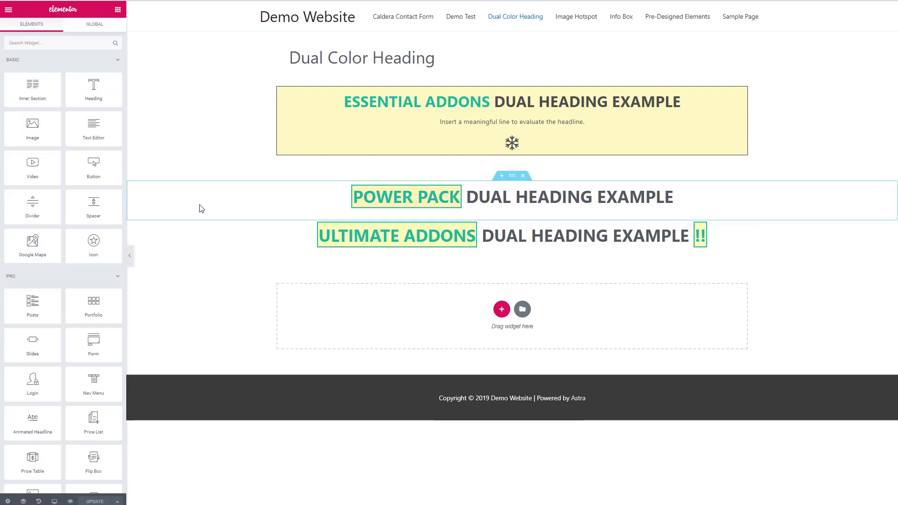
Leave the Dual Color Heading page for the WordPress pages list and open the Image Hotspot page in Elementor
click(11, 10)
click(45, 230)
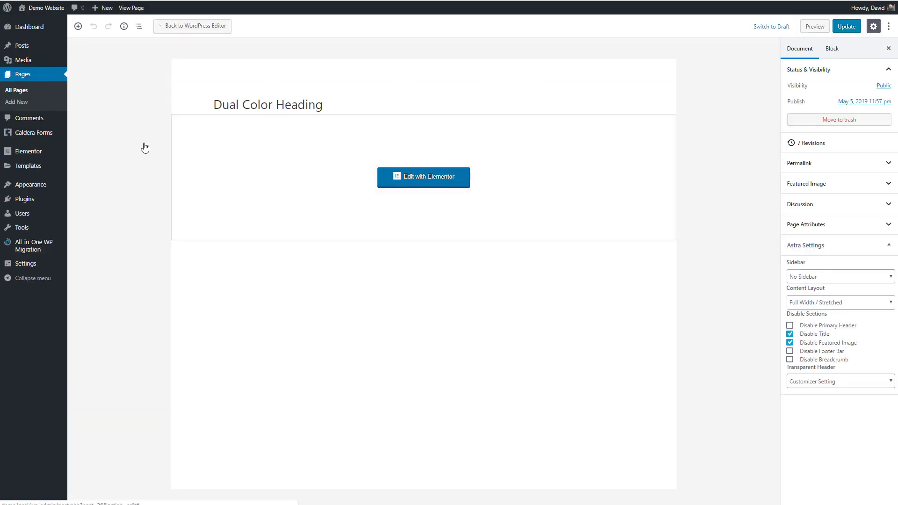
click(18, 91)
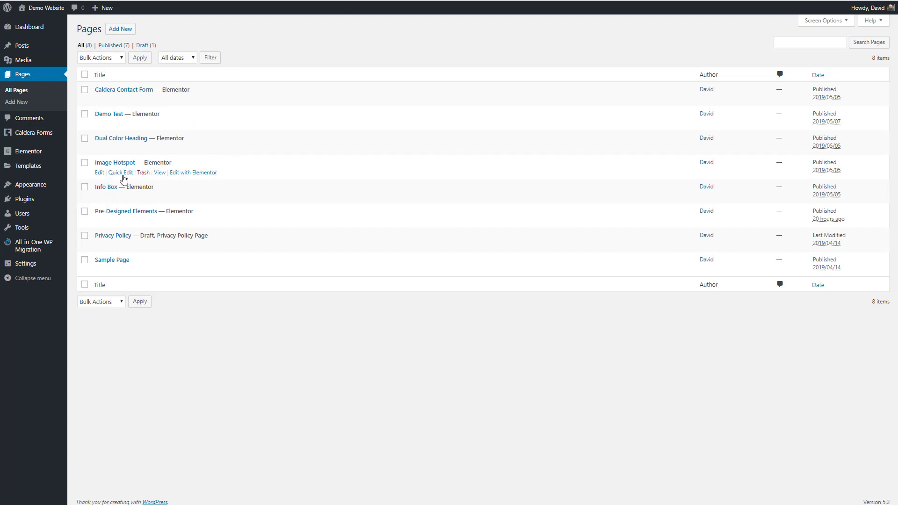
click(200, 174)
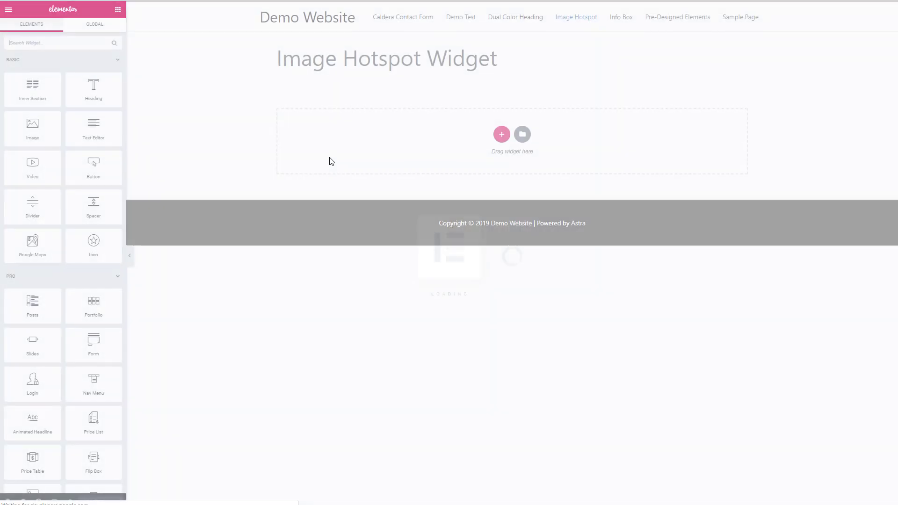
Find the widgets matching "hotspot" and add the EA Image Hotspots widget to the page's empty section
click(66, 43)
text(hotspot)
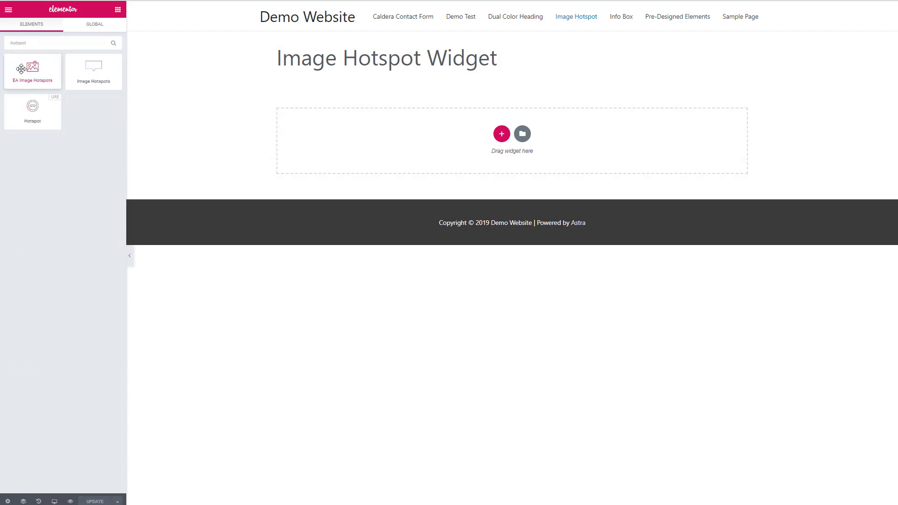
drag(31, 70, 467, 140)
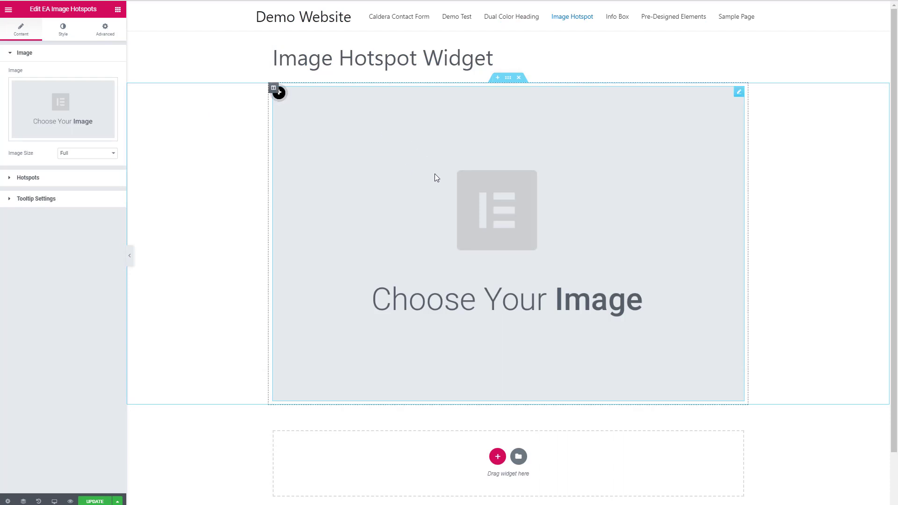
Set the EA Image Hotspots widget's image to usa-map-blank.png from the media library
click(57, 106)
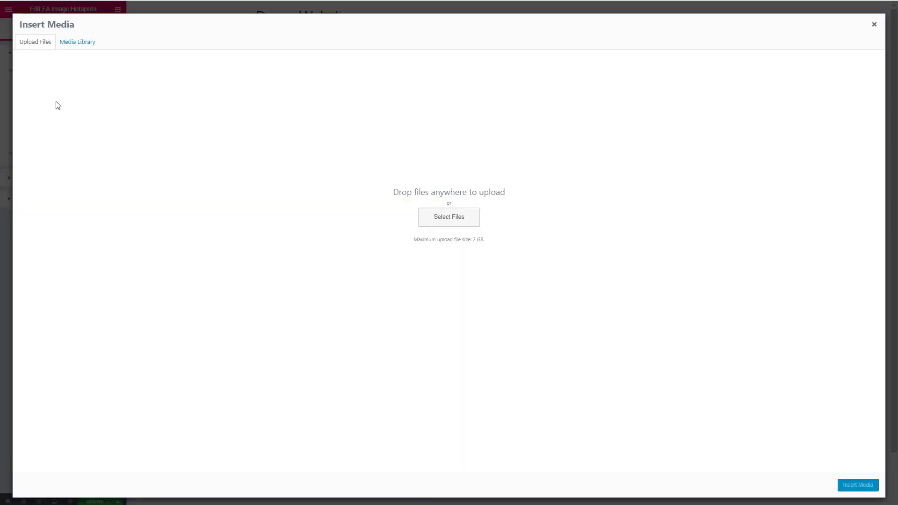
click(90, 45)
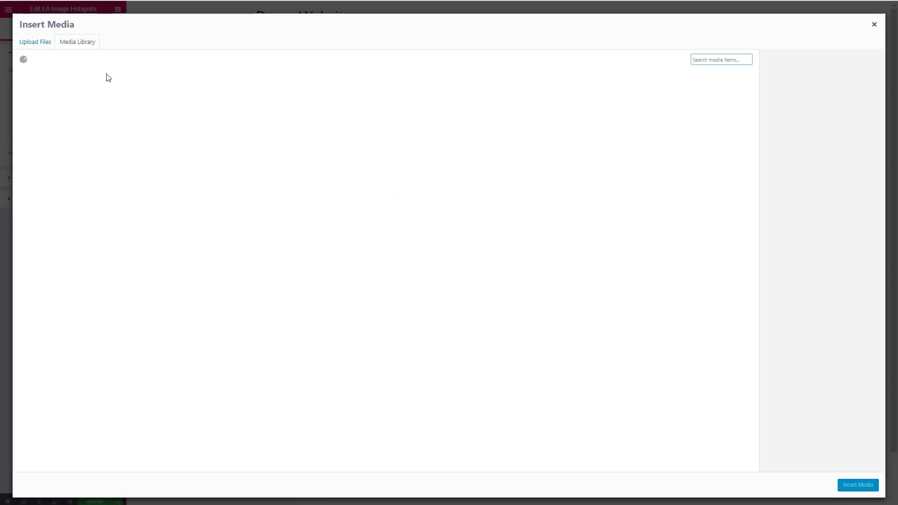
click(46, 105)
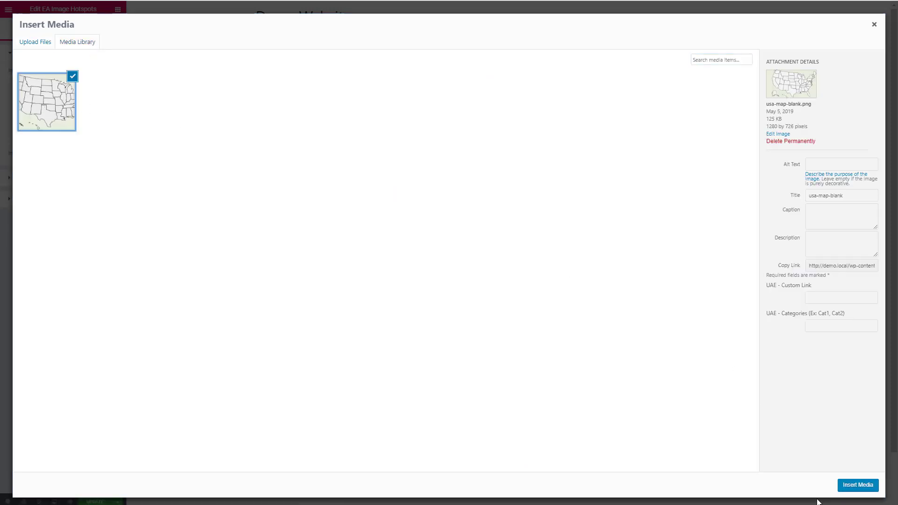
click(847, 485)
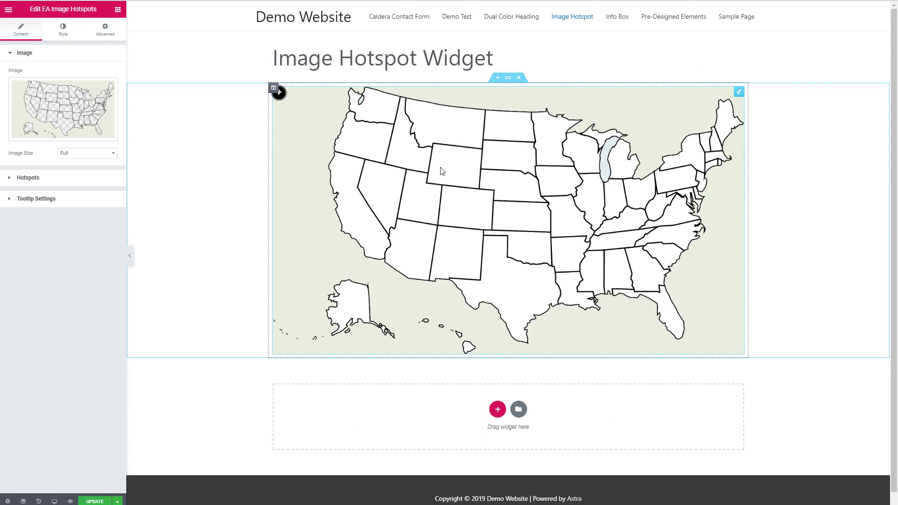
Keep the hotspot type as Icon, set its icon to map-marker and turn off the glow effect
click(14, 178)
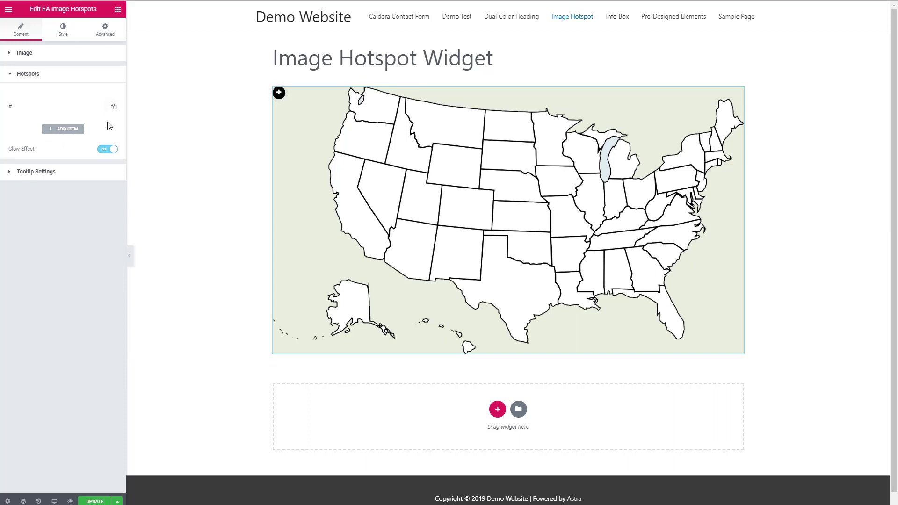
click(38, 108)
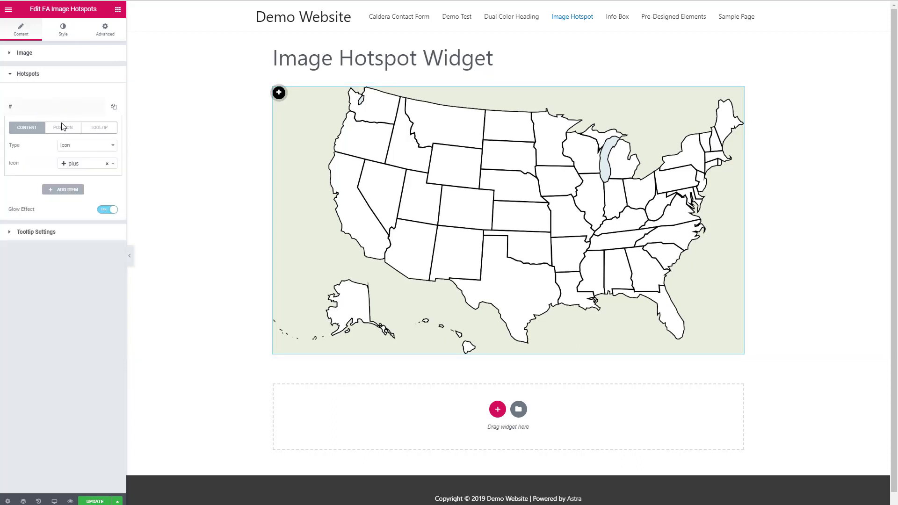
click(76, 147)
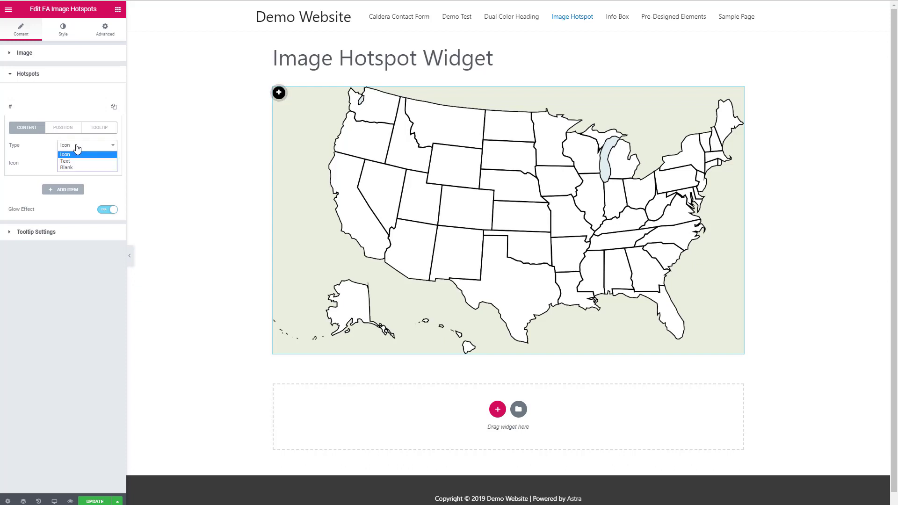
click(77, 148)
click(82, 166)
text(map)
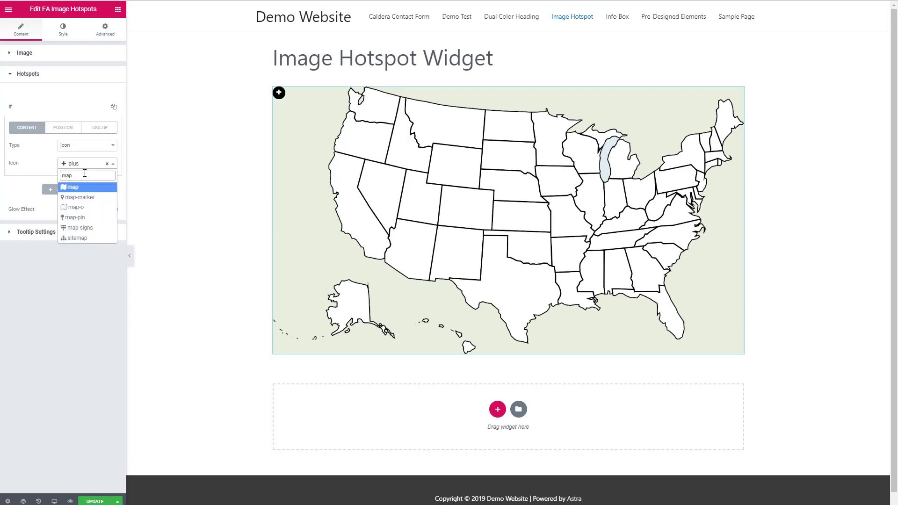
click(81, 197)
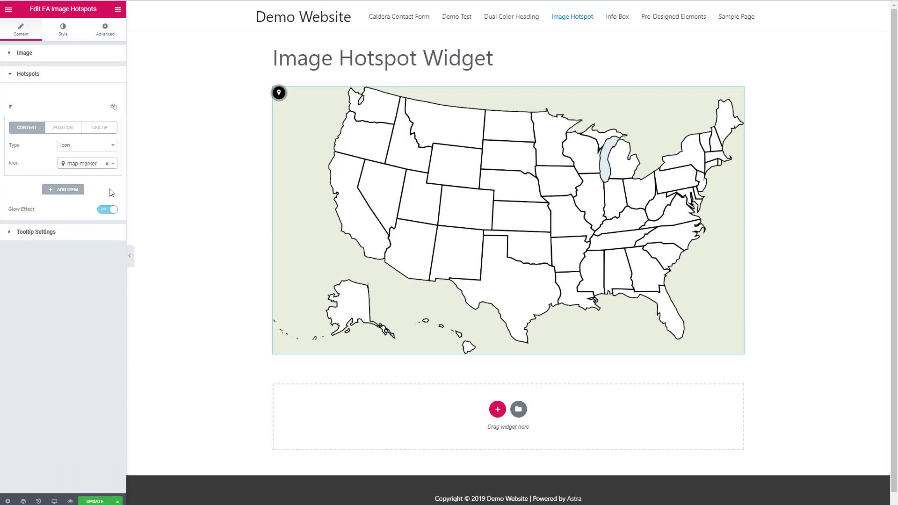
click(102, 212)
Adjust the hotspot's left and top position so the marker sits inside Kansas on the map
click(62, 131)
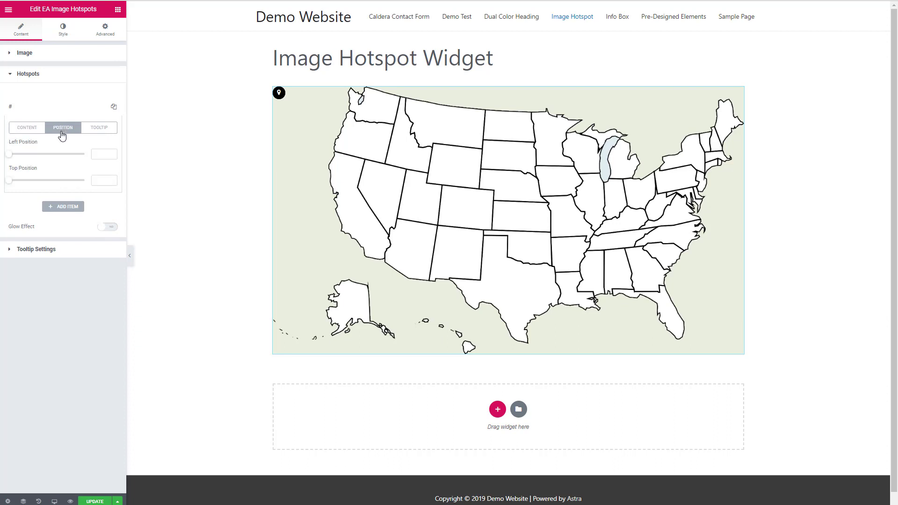
drag(10, 155, 48, 160)
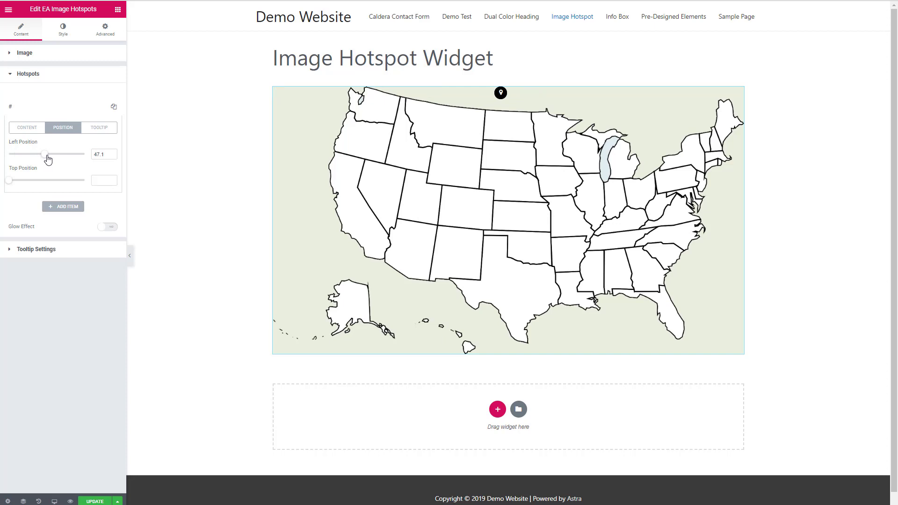
drag(9, 181, 47, 179)
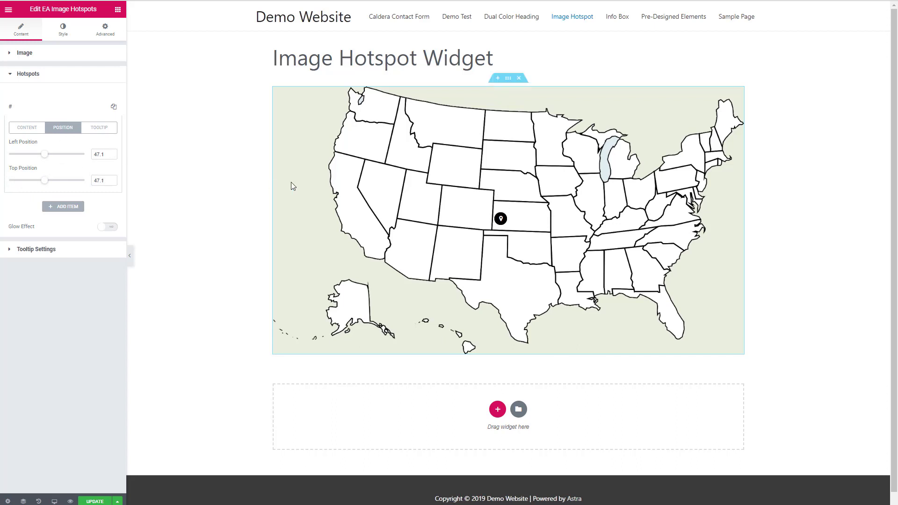
mouse_move(501, 222)
mouse_down()
mouse_move(524, 220)
mouse_move(511, 219)
mouse_up()
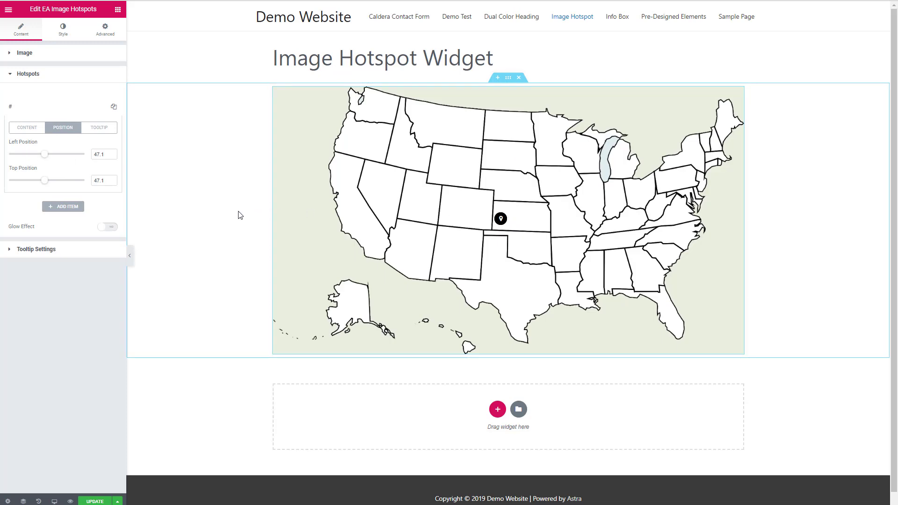
drag(45, 180, 47, 156)
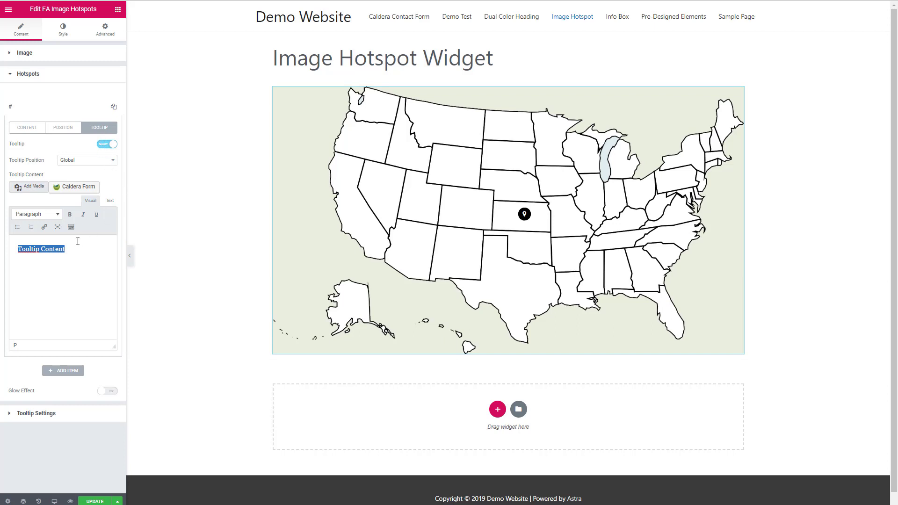
click(44, 227)
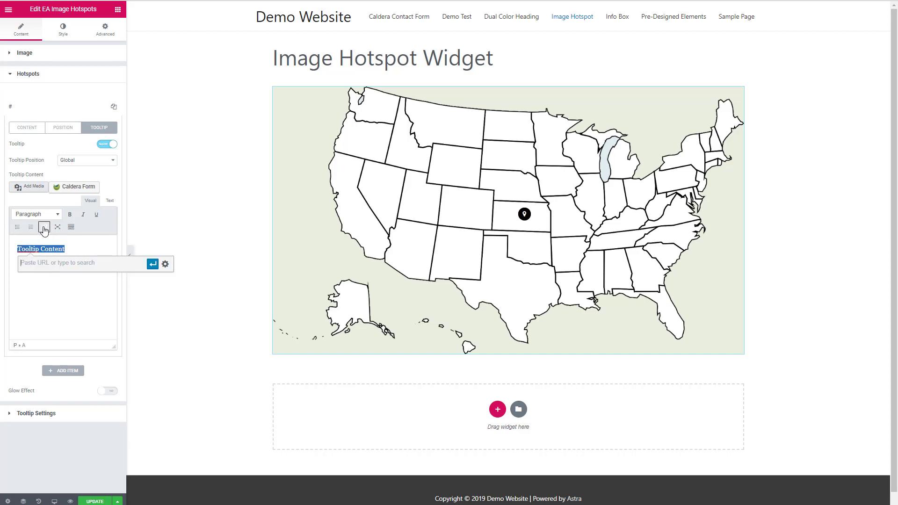
click(165, 264)
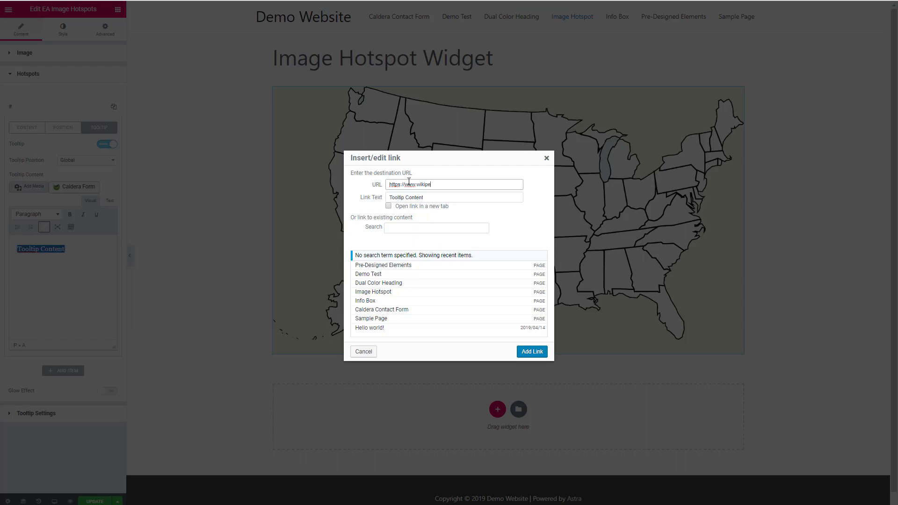
key(Tab)
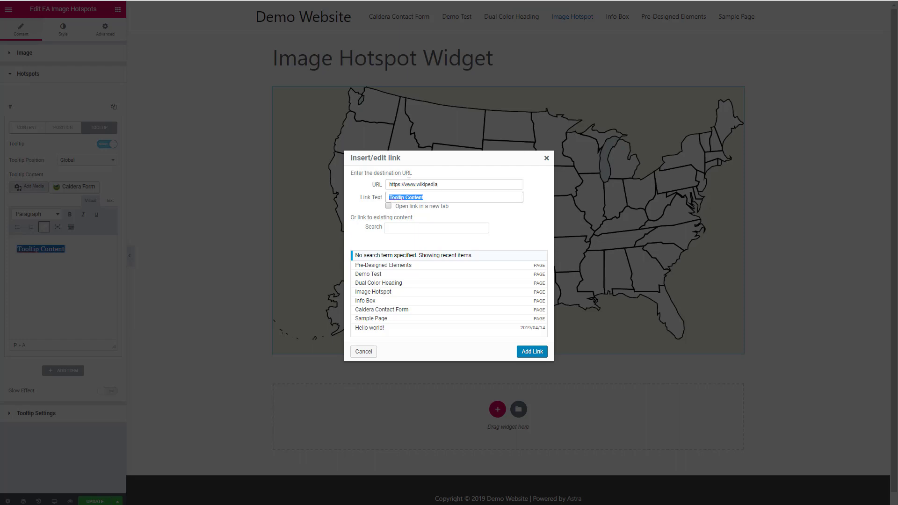
text(Ka)
click(389, 207)
click(530, 352)
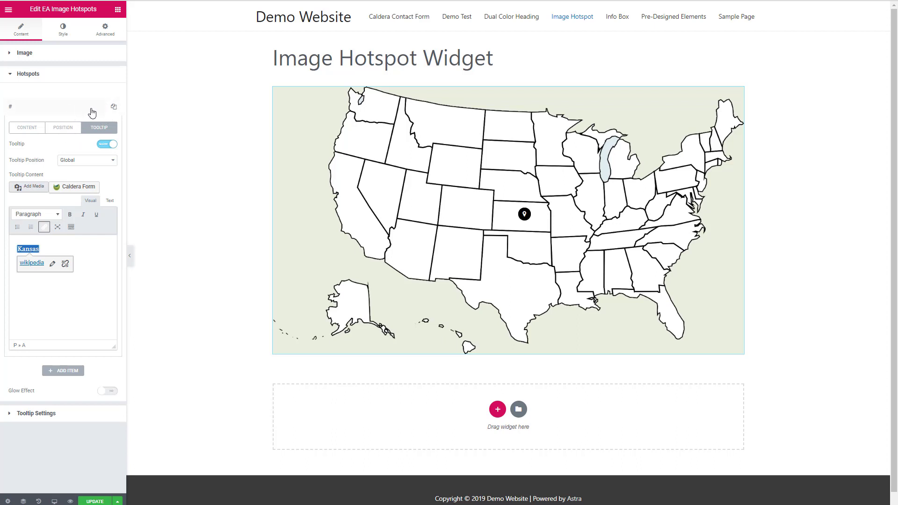
Review the EA Image Hotspots widget's tooltip settings, hotspot style options and hotspot list
click(9, 413)
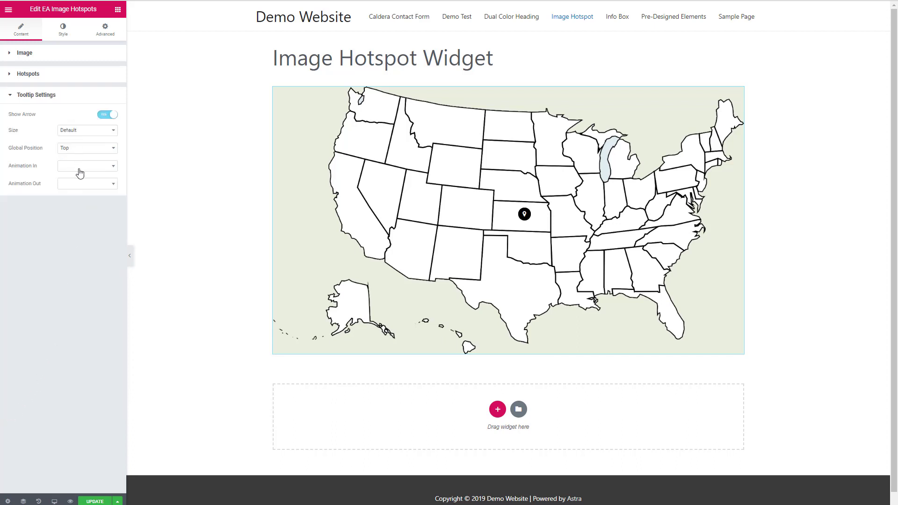
click(65, 29)
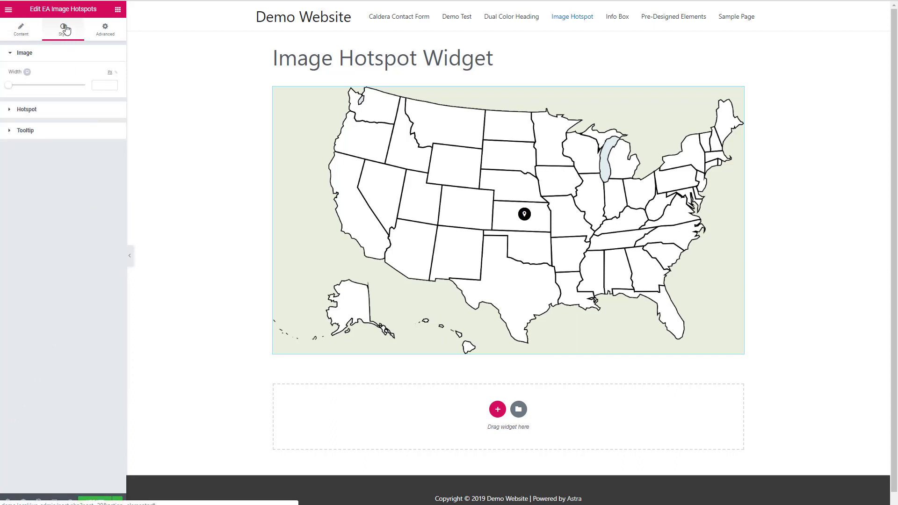
click(10, 112)
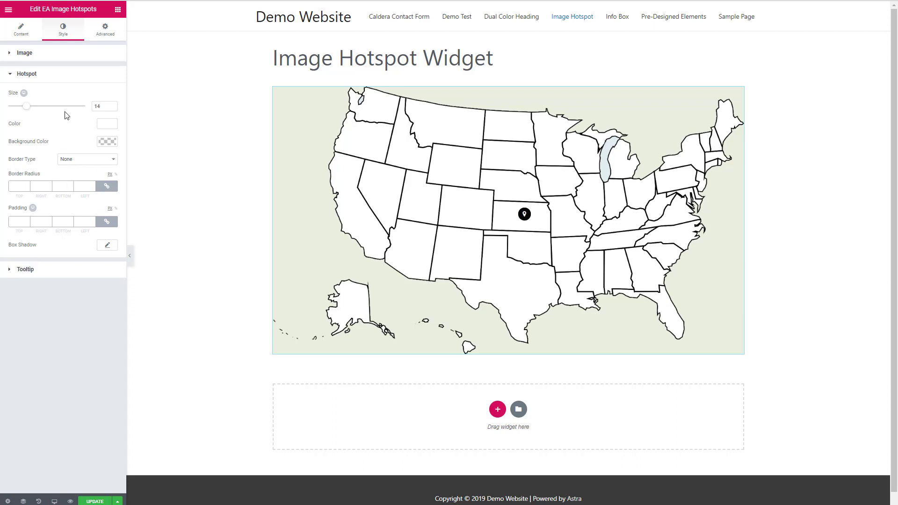
mouse_move(525, 216)
click(22, 30)
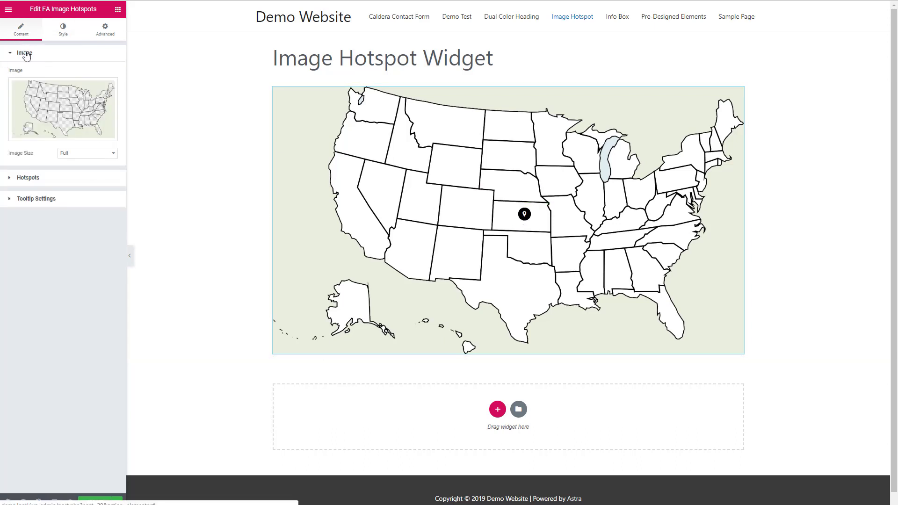
click(10, 178)
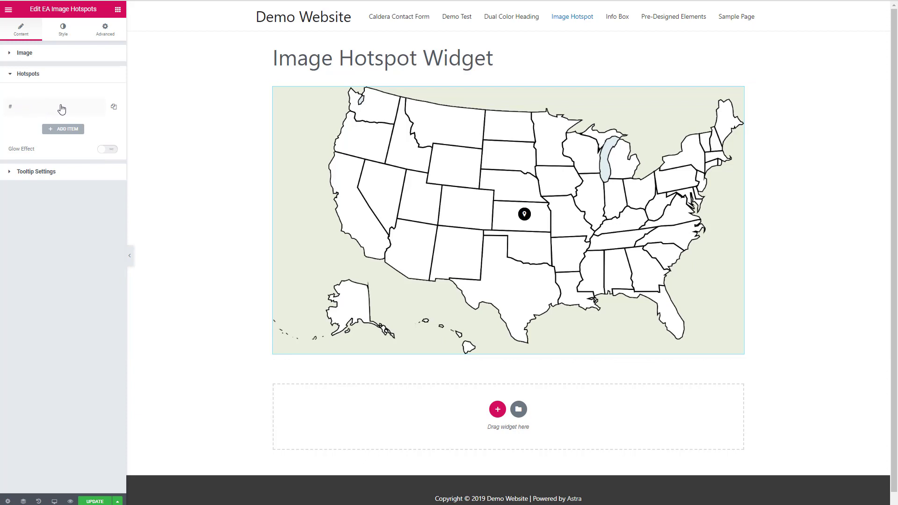
Find the widgets matching "hotspot" and add the Image Hotspots widget to the empty section below the first map
click(118, 10)
text(hotspot)
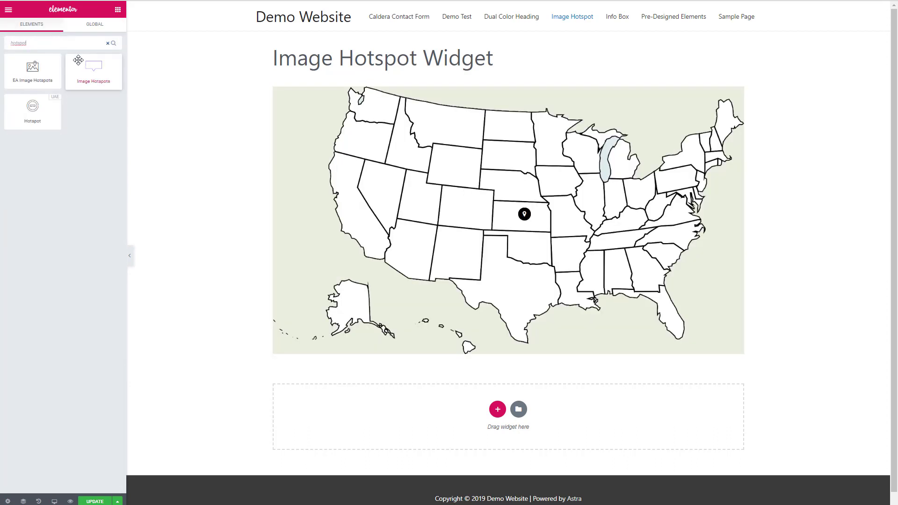
drag(94, 72, 461, 426)
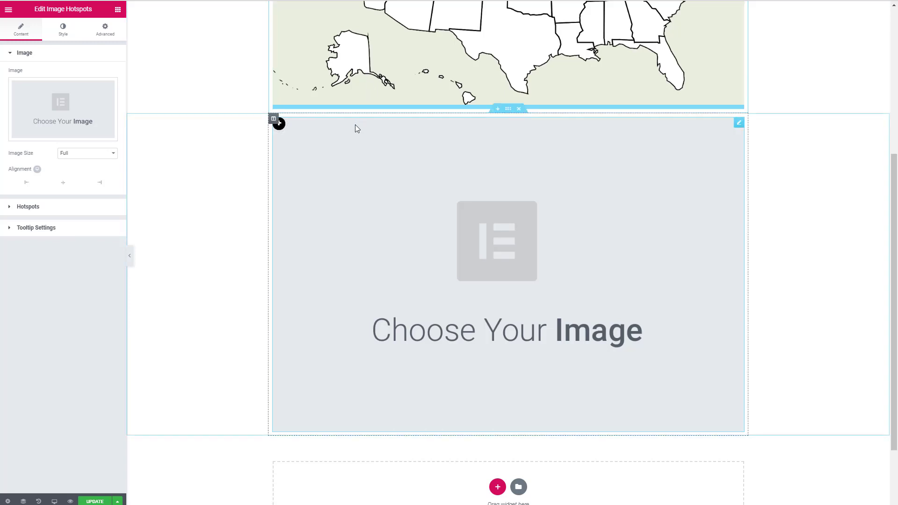
Set the second hotspot widget's image to usa-map-blank.png from the media library
click(51, 112)
click(65, 45)
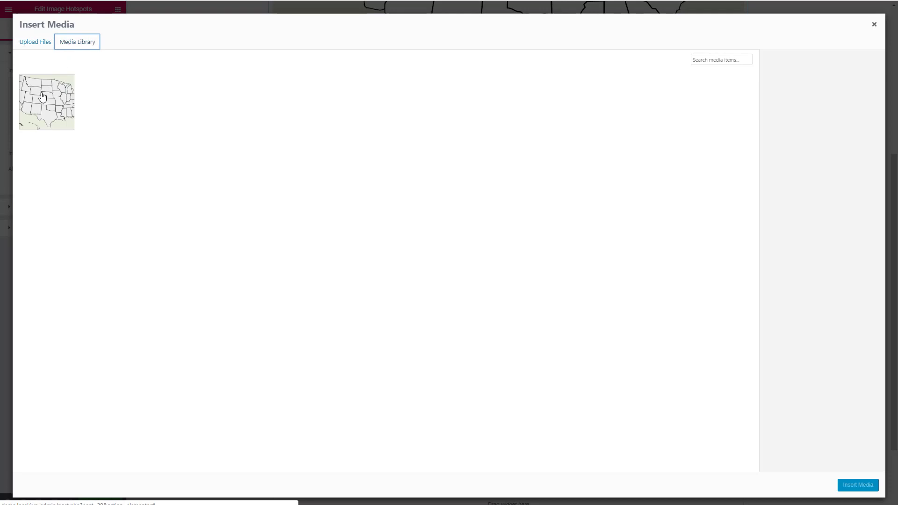
click(40, 93)
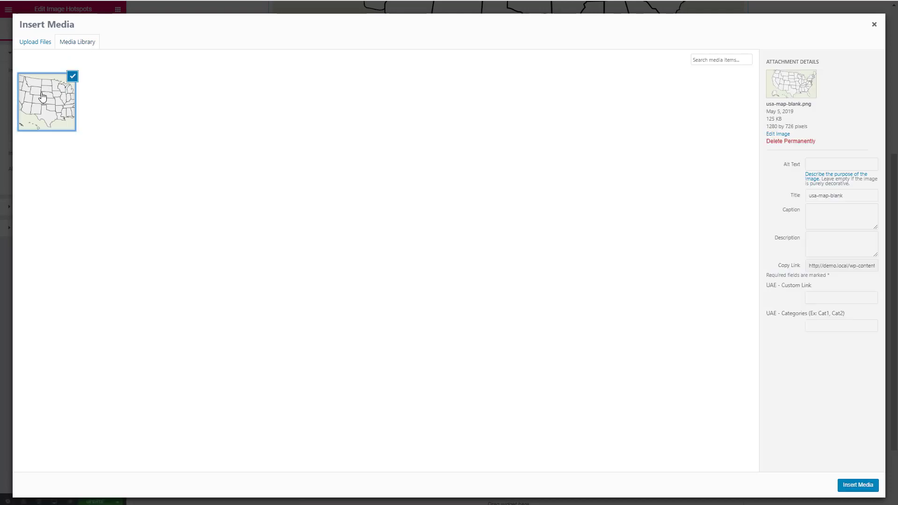
click(856, 485)
scroll(206, 233, up, 1)
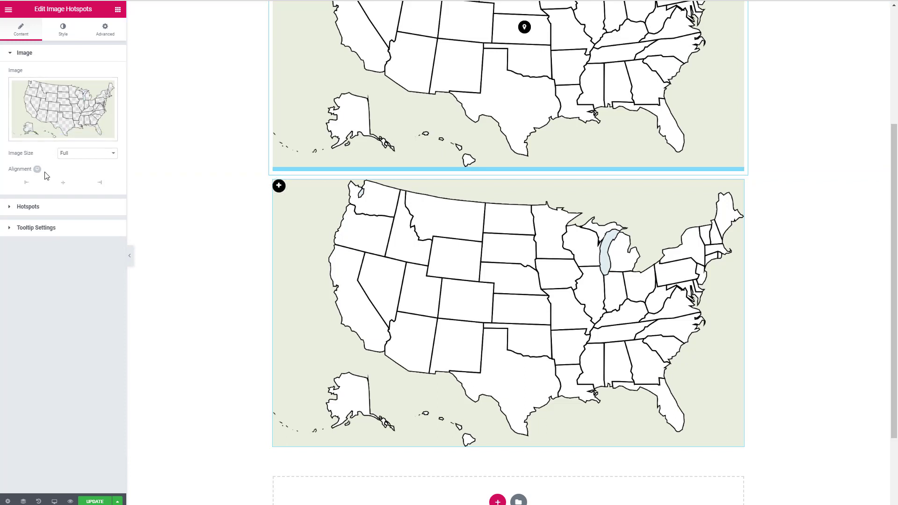
Set the icon of the second map's hotspot to map-marker, keeping its type as Icon
click(12, 211)
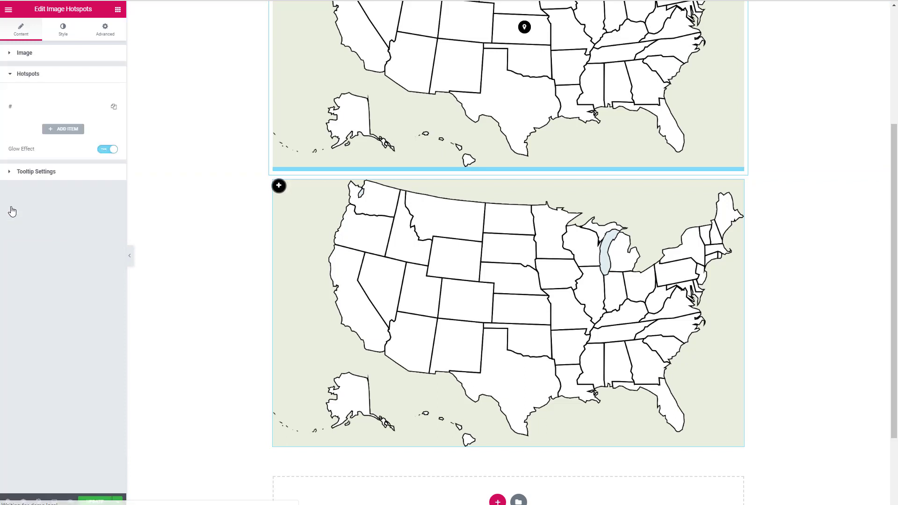
click(24, 107)
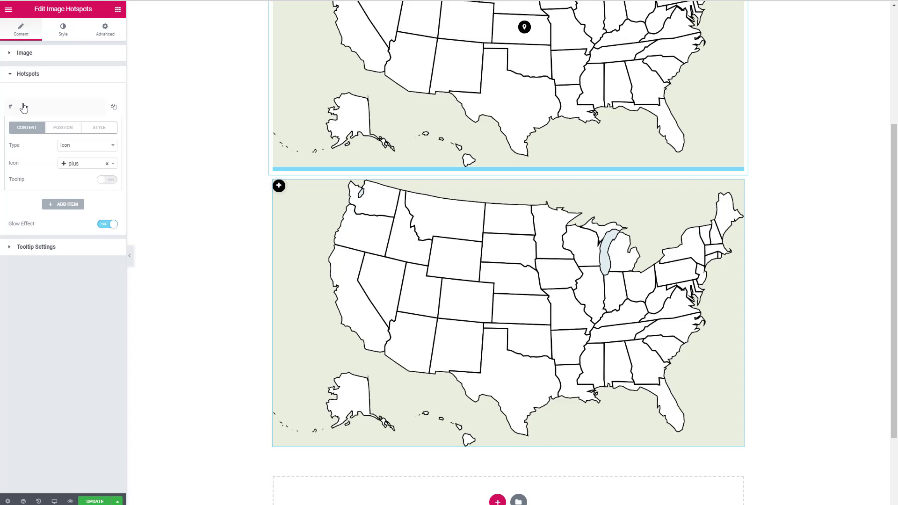
click(80, 148)
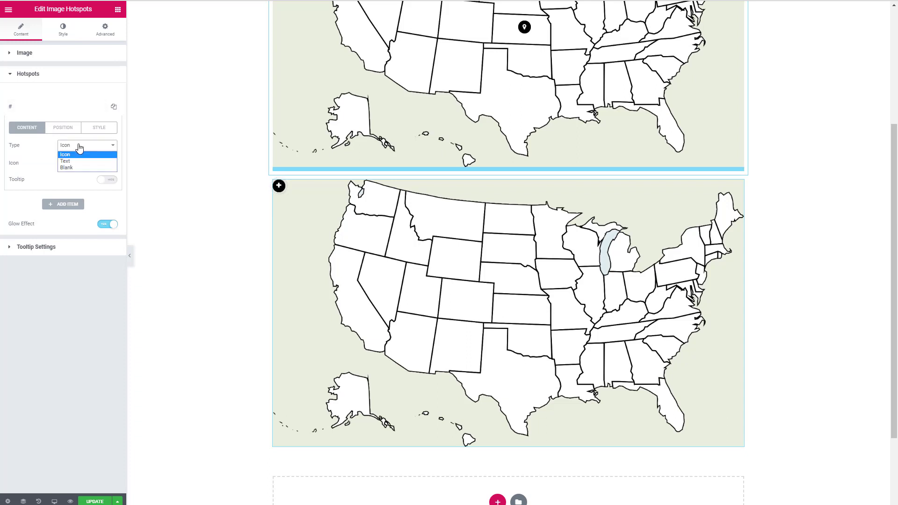
click(79, 148)
click(76, 164)
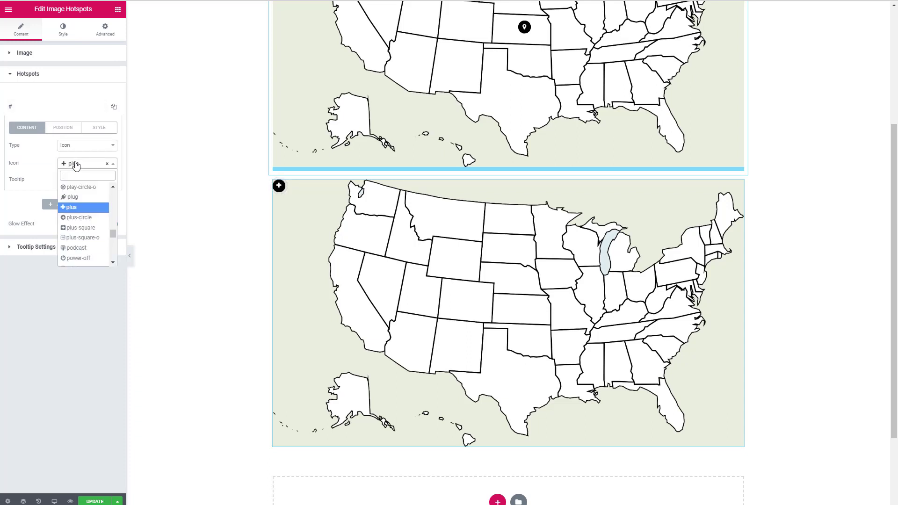
text(map)
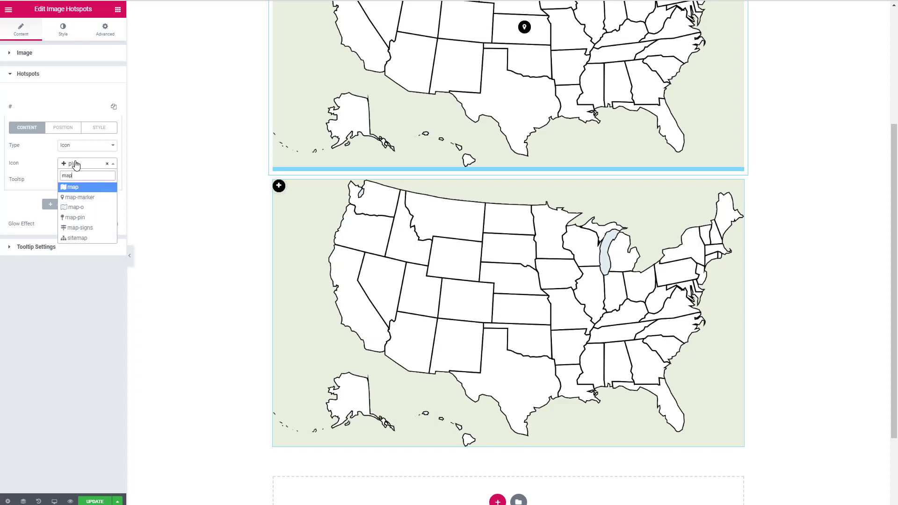
click(81, 197)
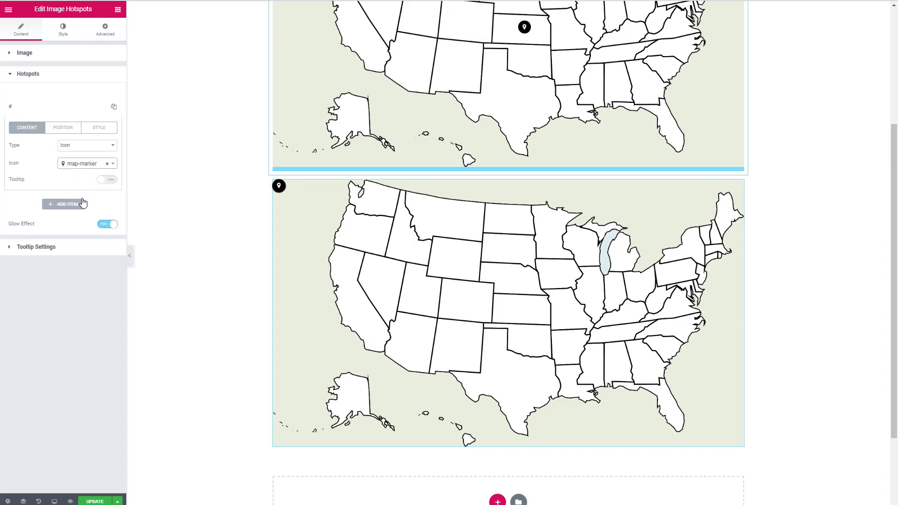
click(111, 180)
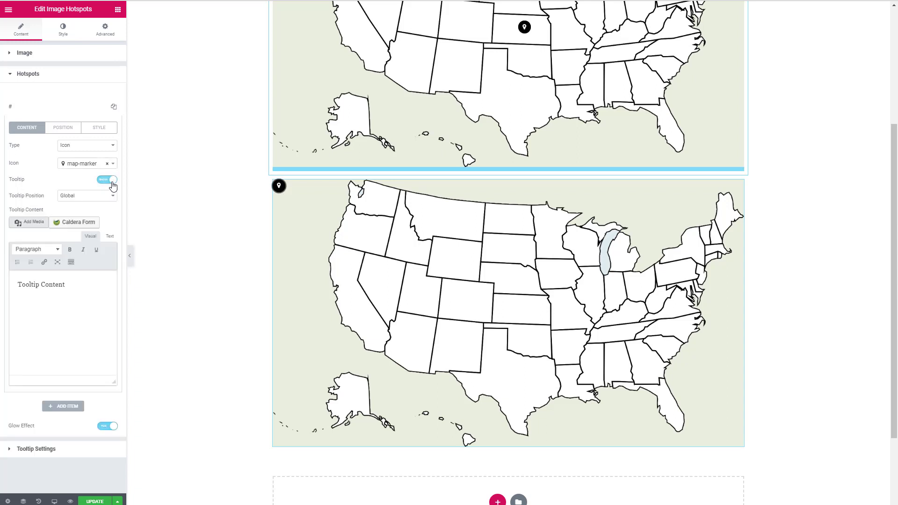
drag(70, 285, 14, 289)
key(BackSpace)
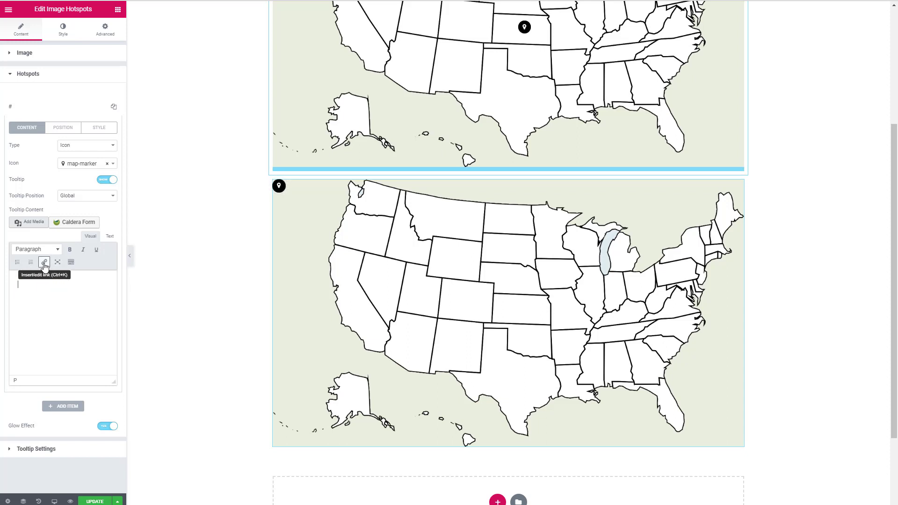
click(45, 263)
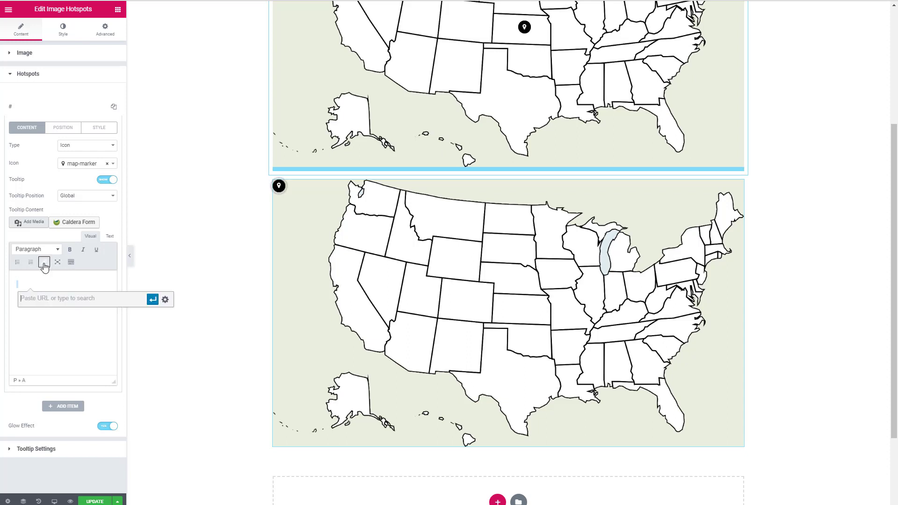
click(167, 302)
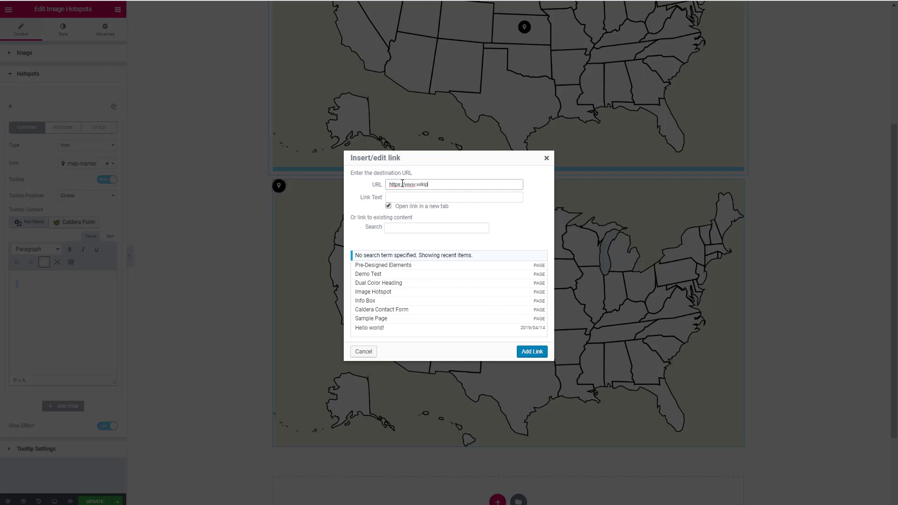
text(om)
key(Tab)
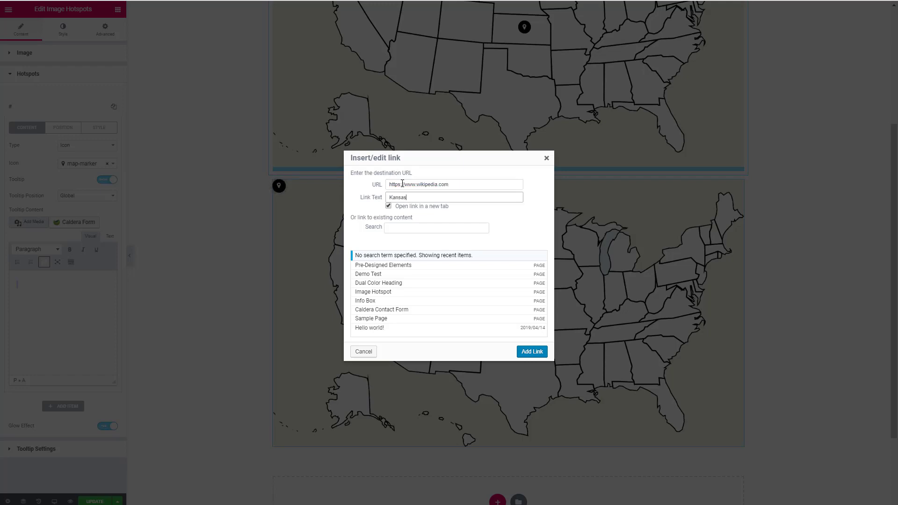
click(532, 352)
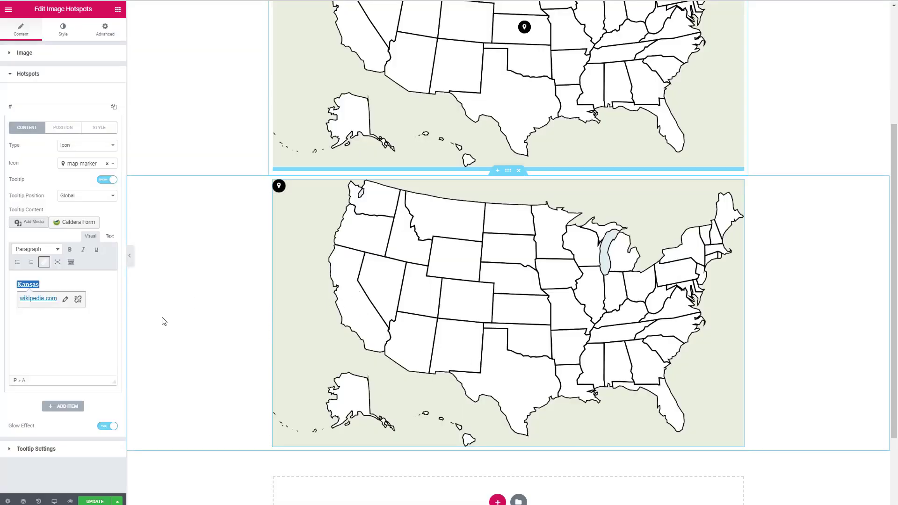
Position the hotspot over Kansas at 49.8 left and 45.4 top, and turn off the glow effect
click(65, 128)
drag(11, 156, 44, 154)
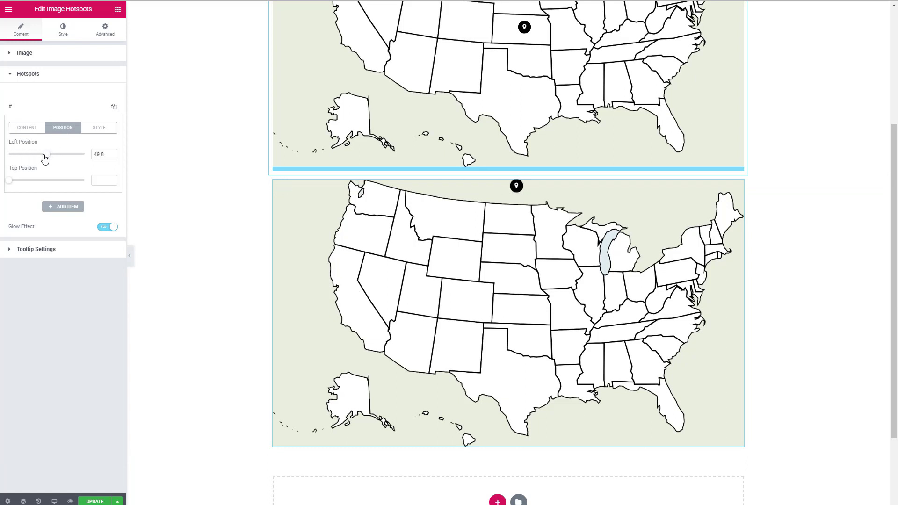
drag(10, 183, 43, 184)
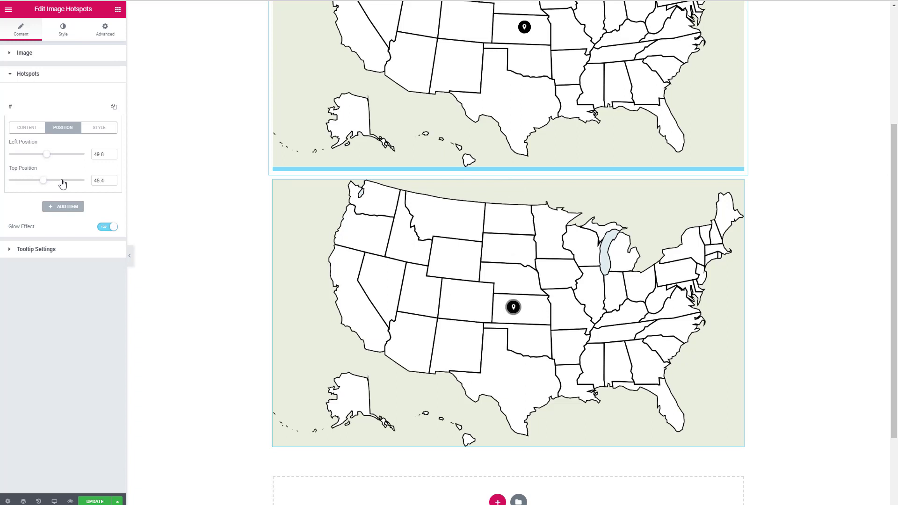
click(104, 227)
Review the Image Hotspots widget's tooltip settings and its image, hotspot and tooltip style options
click(9, 249)
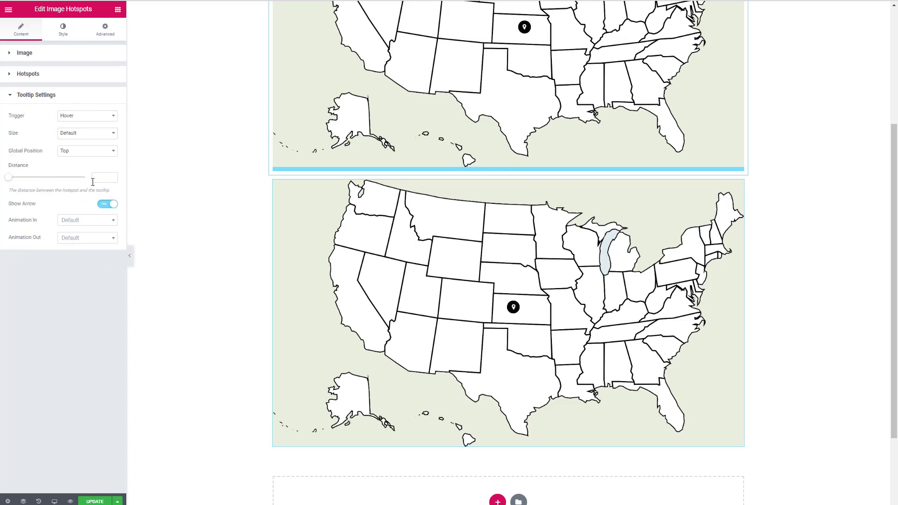
click(64, 29)
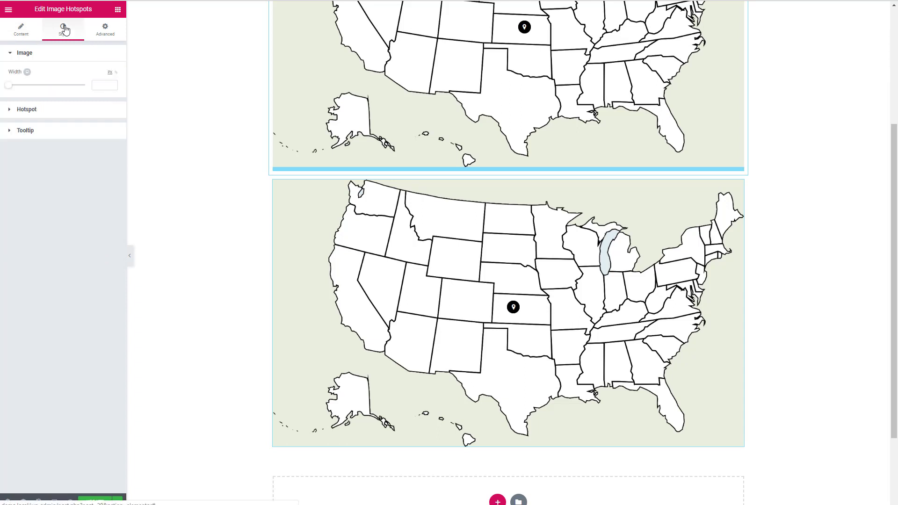
click(9, 111)
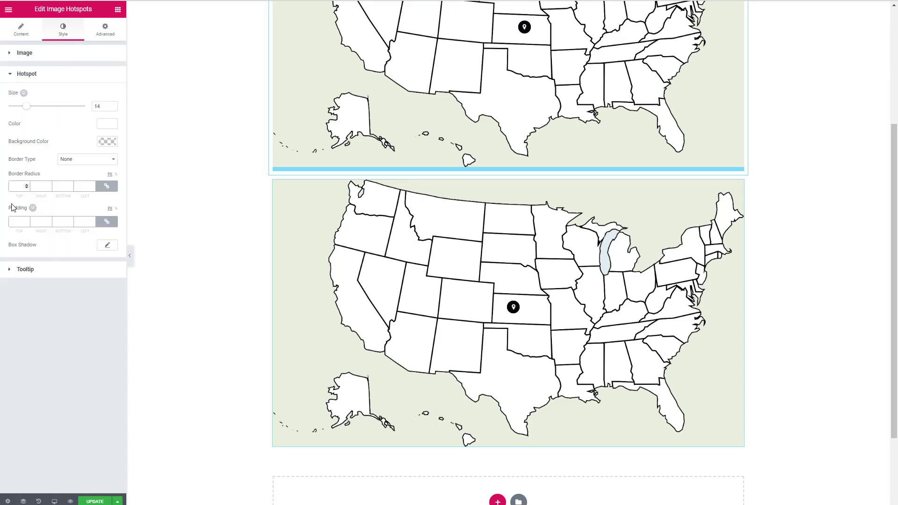
click(23, 271)
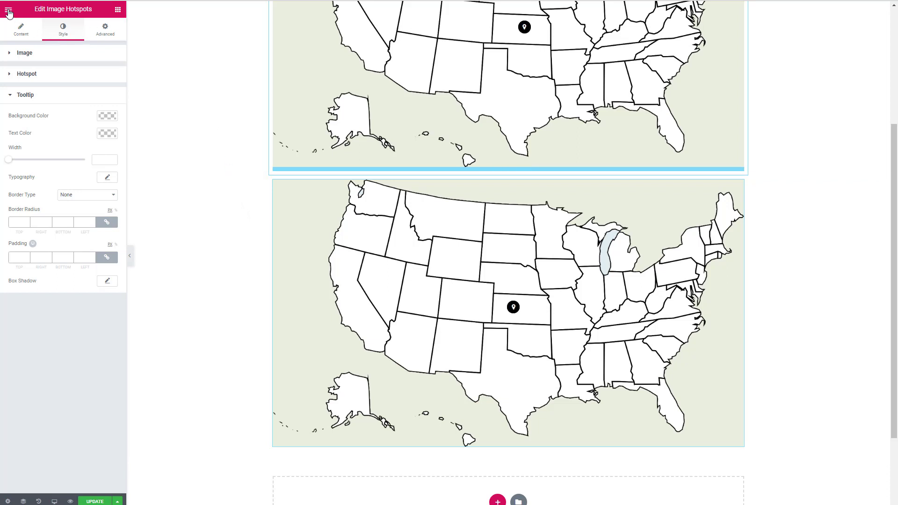
Save the page, and from the dashboard deactivate the Essential Addons for Elementor - Pro plugin
click(95, 501)
click(6, 11)
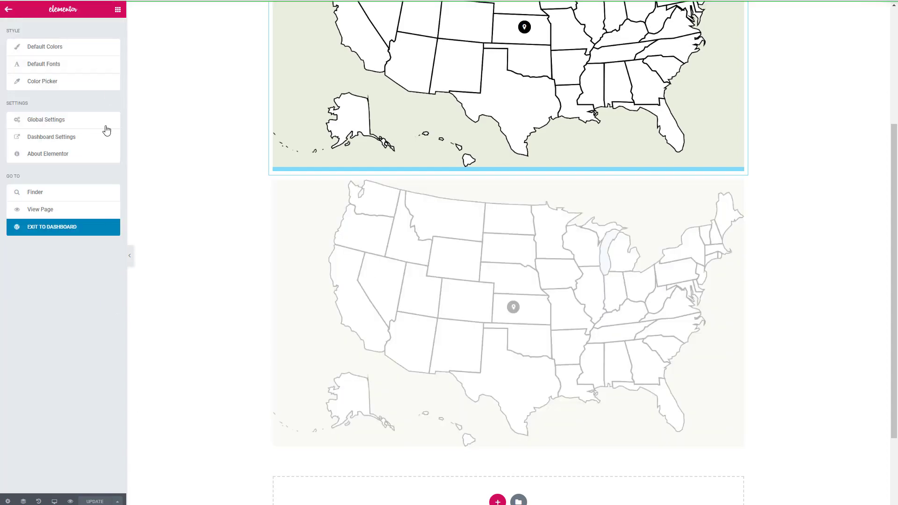
click(43, 228)
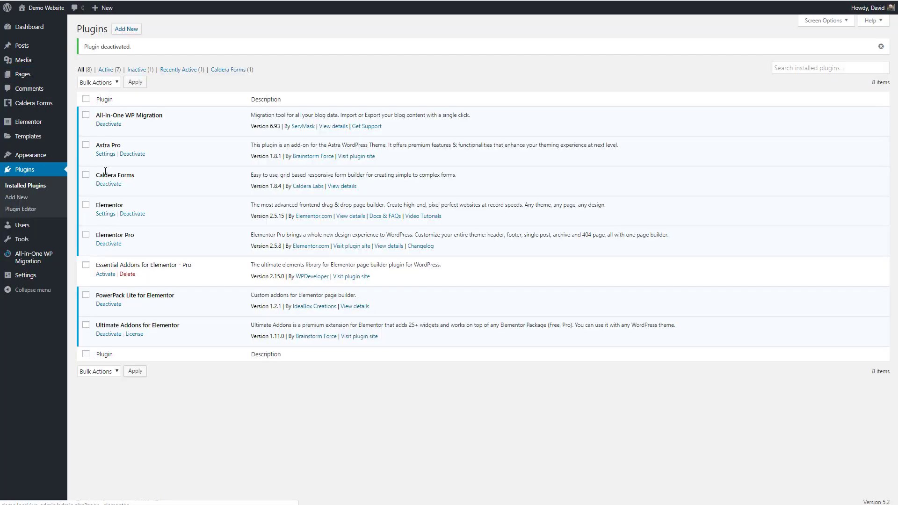
Reopen the Image Hotspot page in Elementor and check the tooltip and settings of the Kansas hotspot
click(25, 77)
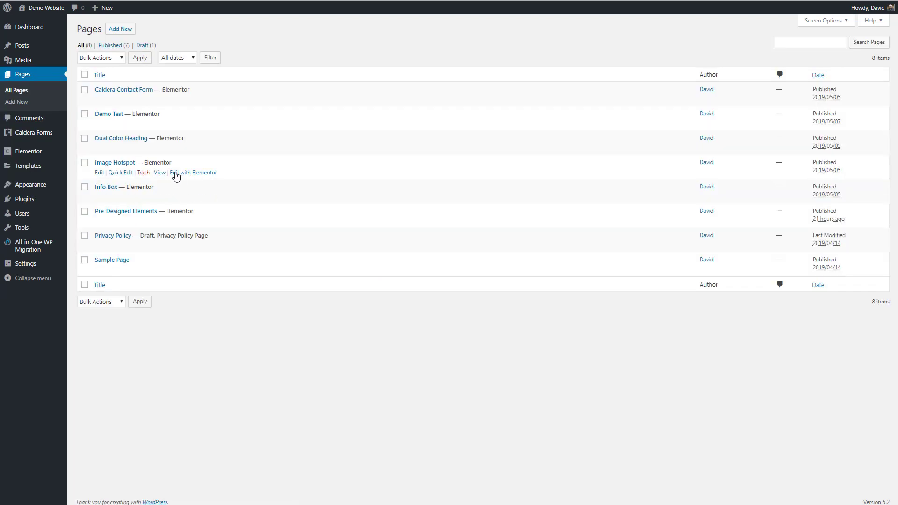
click(189, 172)
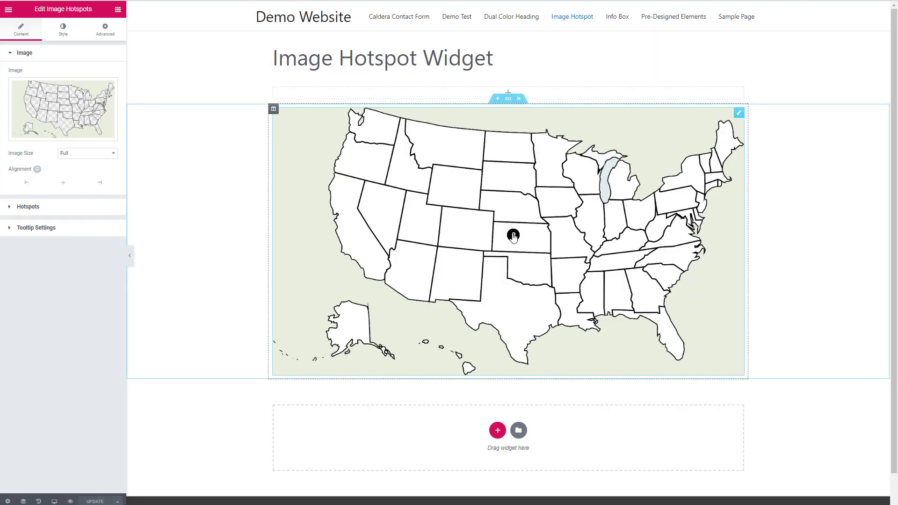
mouse_move(512, 237)
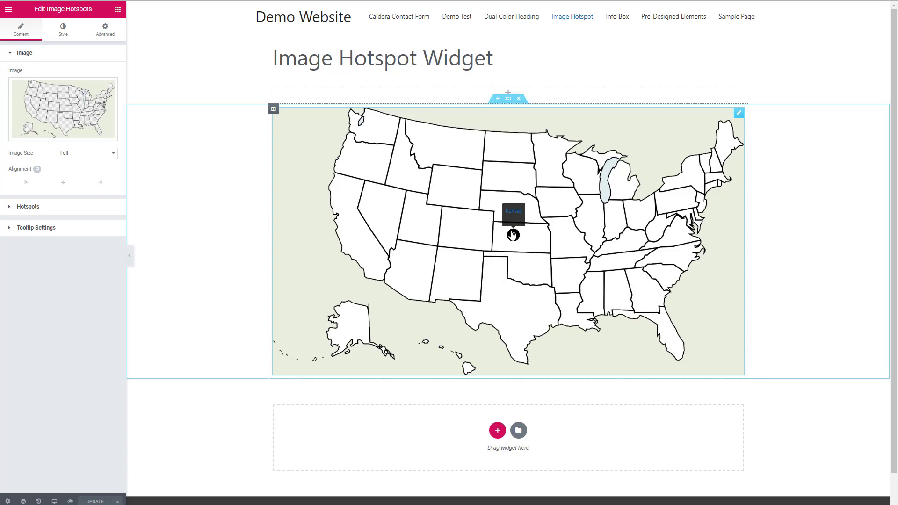
click(513, 235)
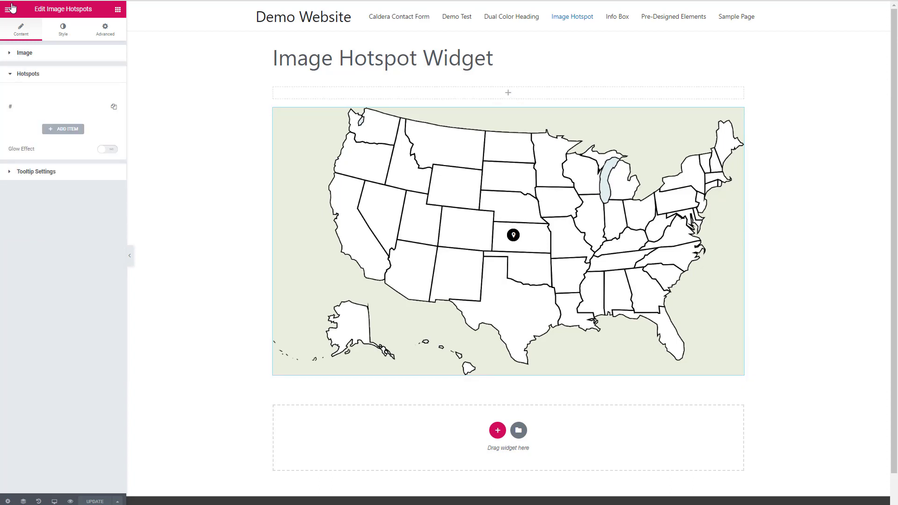
Exit to the dashboard and activate the Essential Addons for Elementor - Pro plugin
click(8, 9)
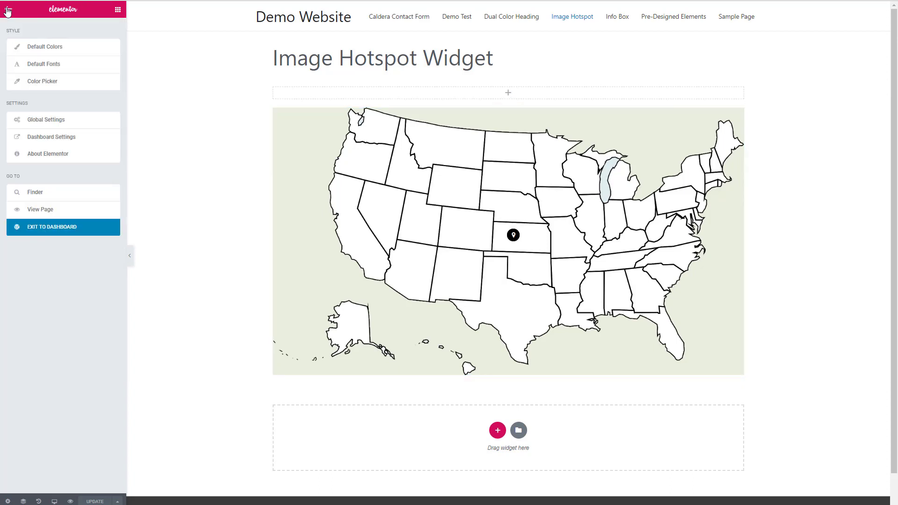
click(47, 228)
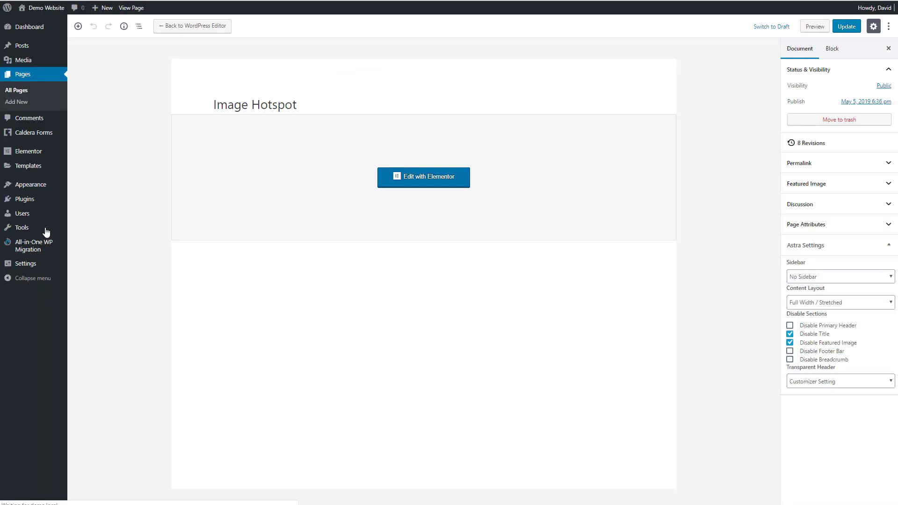
click(21, 201)
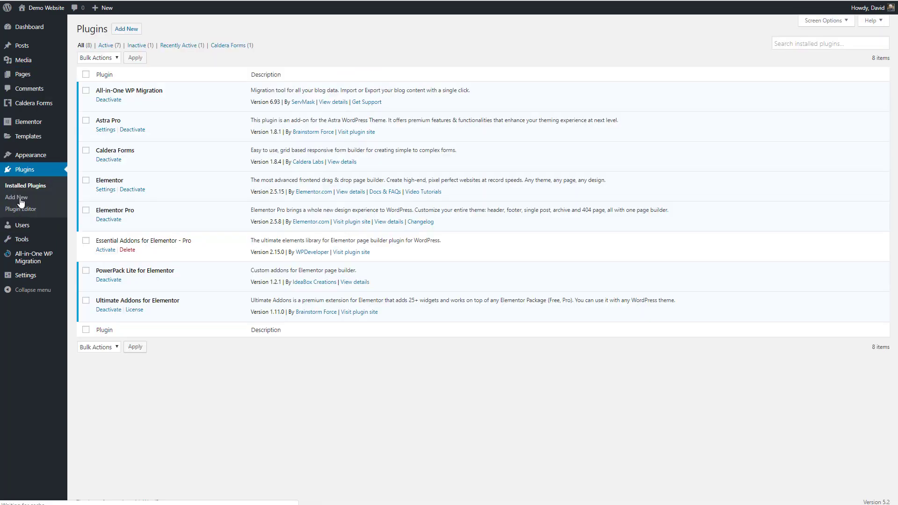
click(105, 250)
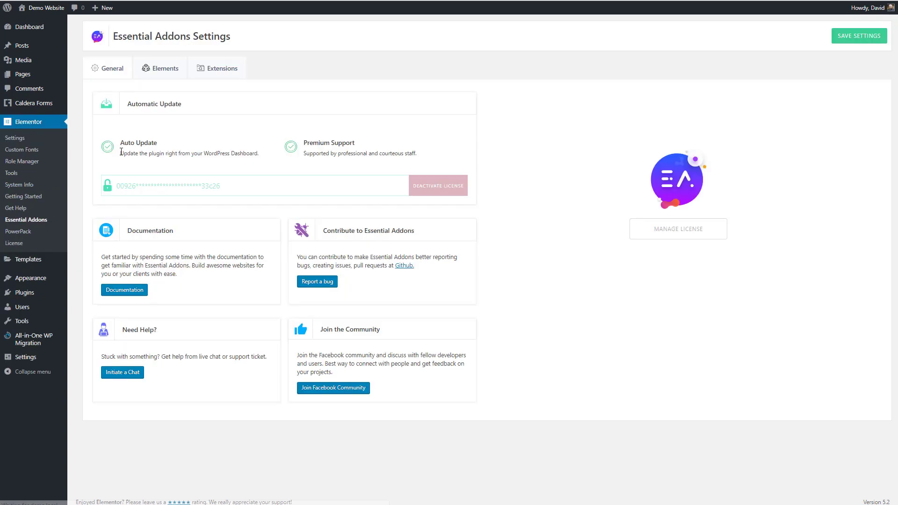
Reopen the Image Hotspot page in Elementor and add the Ultimate Addons Hotspot widget to the empty section below the second map
click(23, 76)
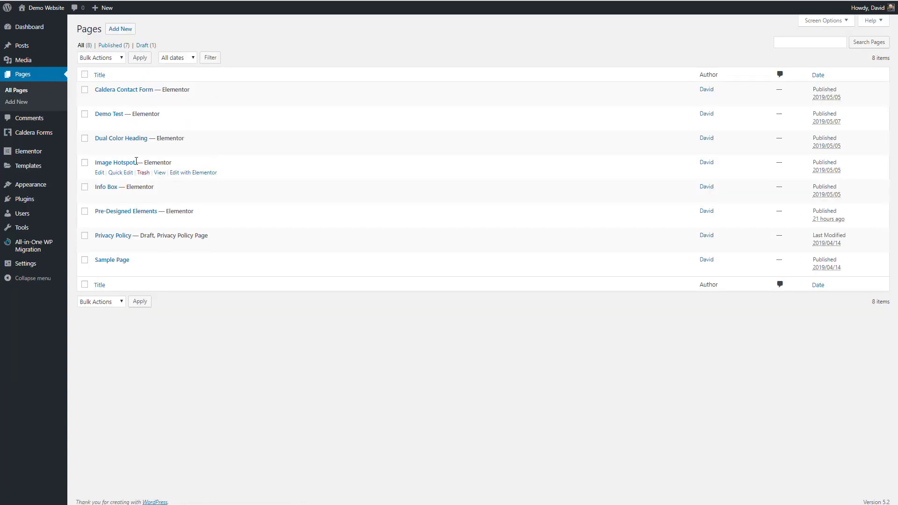
click(208, 173)
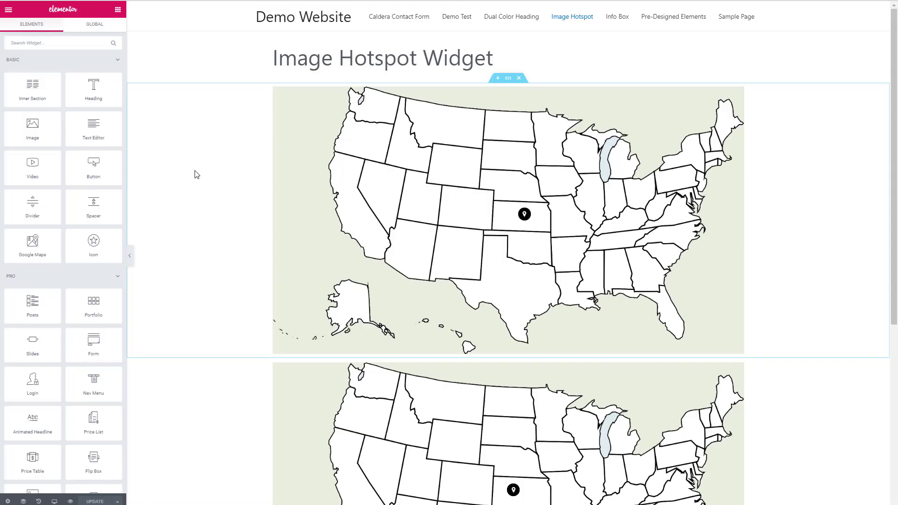
scroll(197, 174, down, 5)
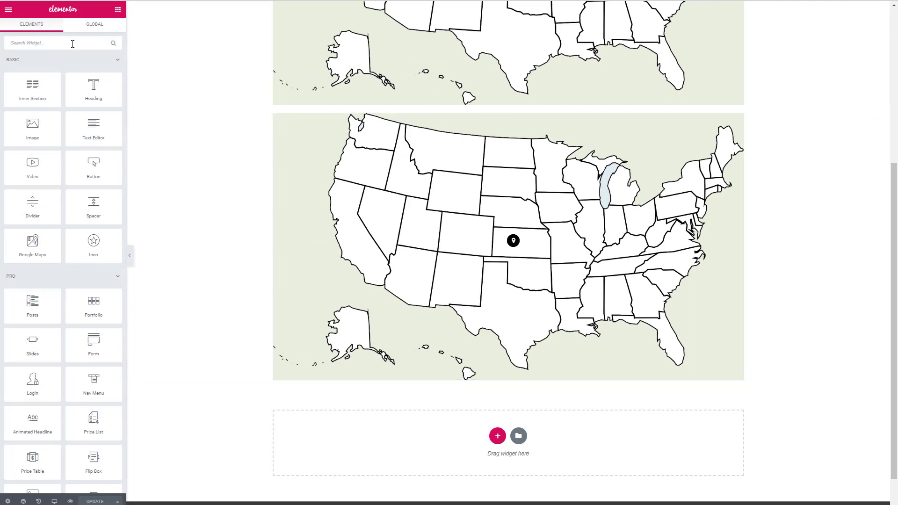
text(hotsp)
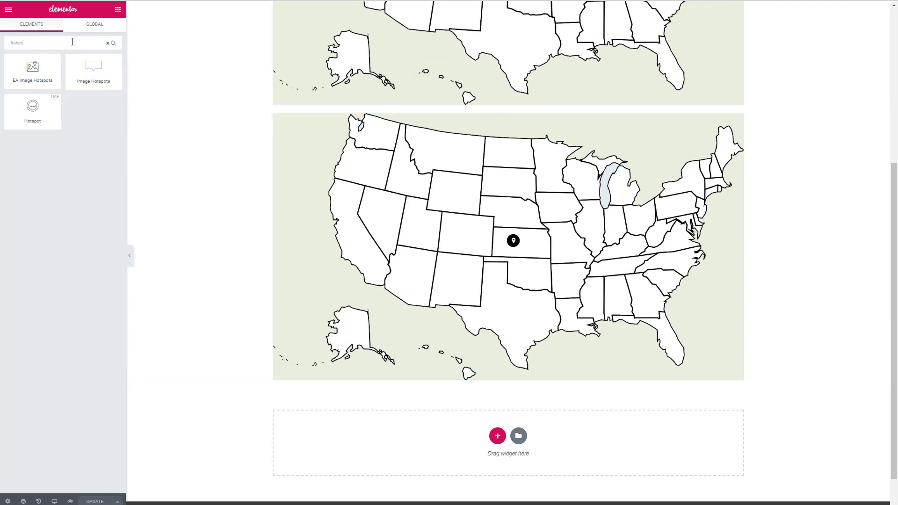
drag(41, 112, 381, 433)
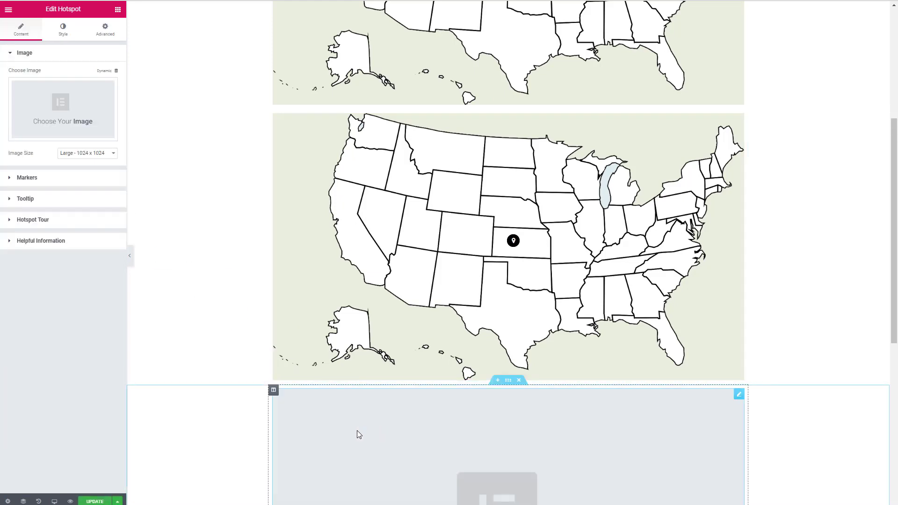
scroll(266, 423, down, 1)
scroll(260, 425, down, 3)
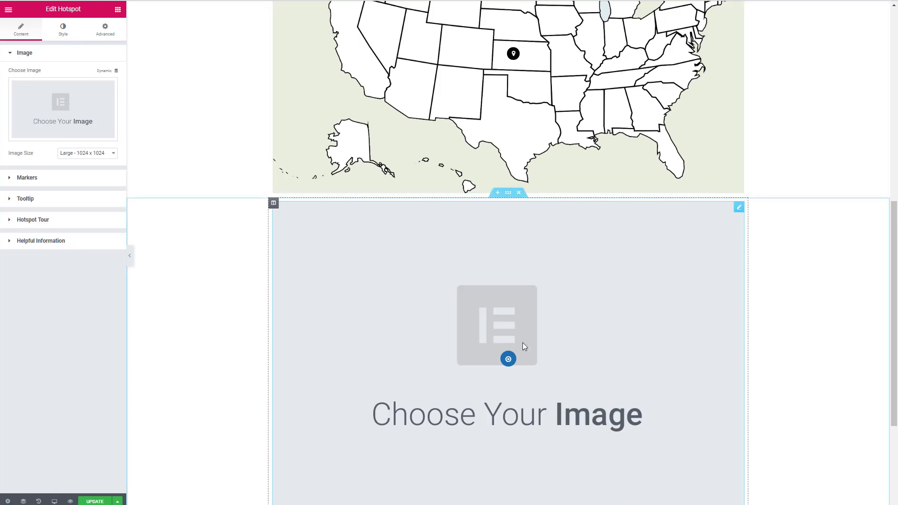
Set usa-map-blank.png from the media library as the image of the new Hotspot widget
click(97, 99)
click(79, 42)
click(49, 96)
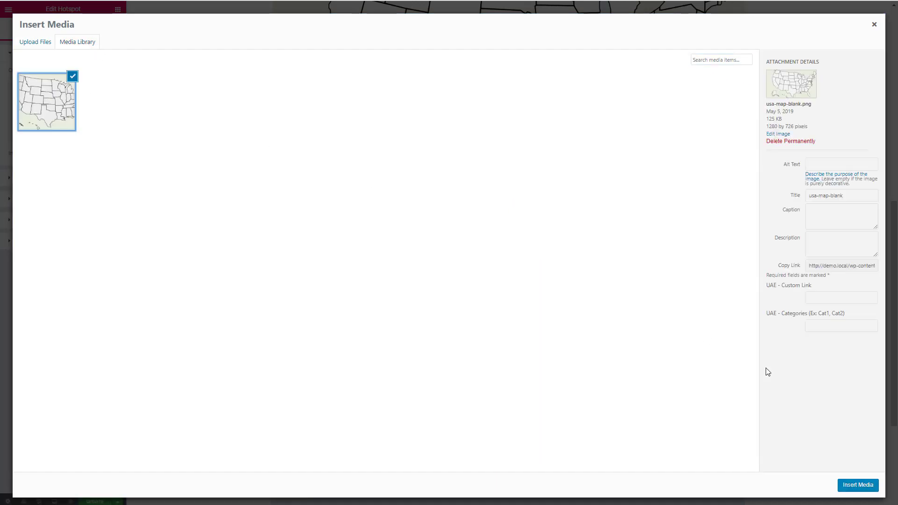
click(856, 486)
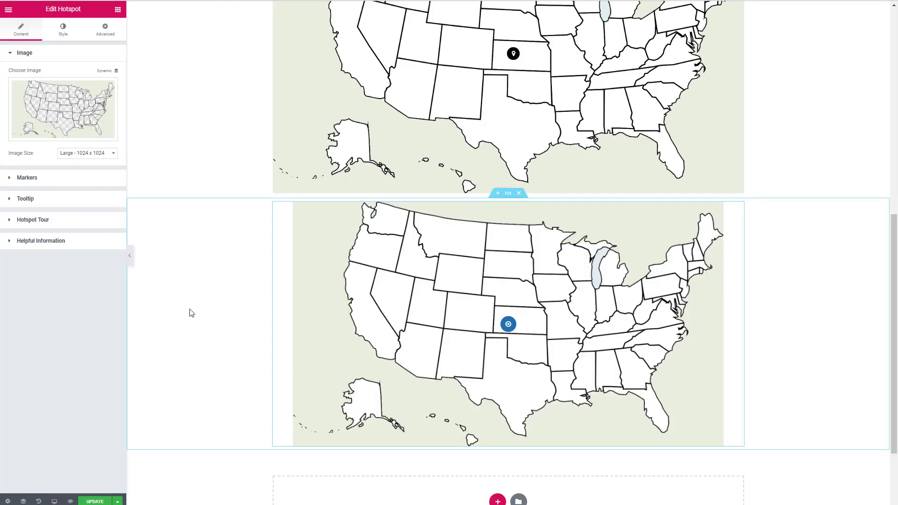
scroll(195, 309, down, 2)
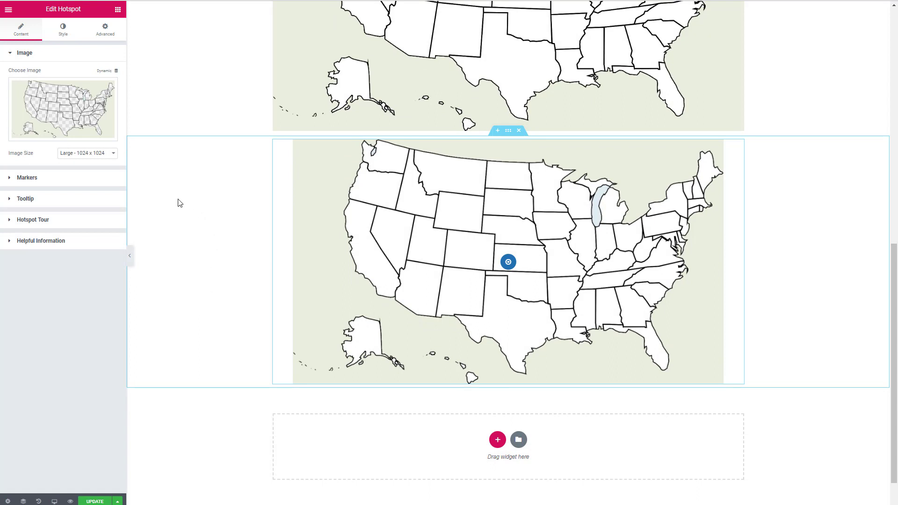
Title the new map's first marker "Kansas" and give it the map-marker icon
click(10, 179)
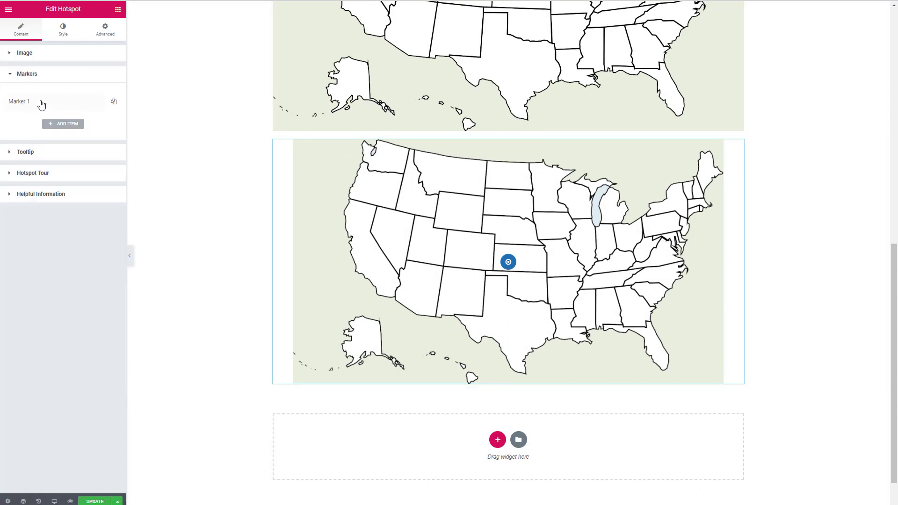
click(41, 104)
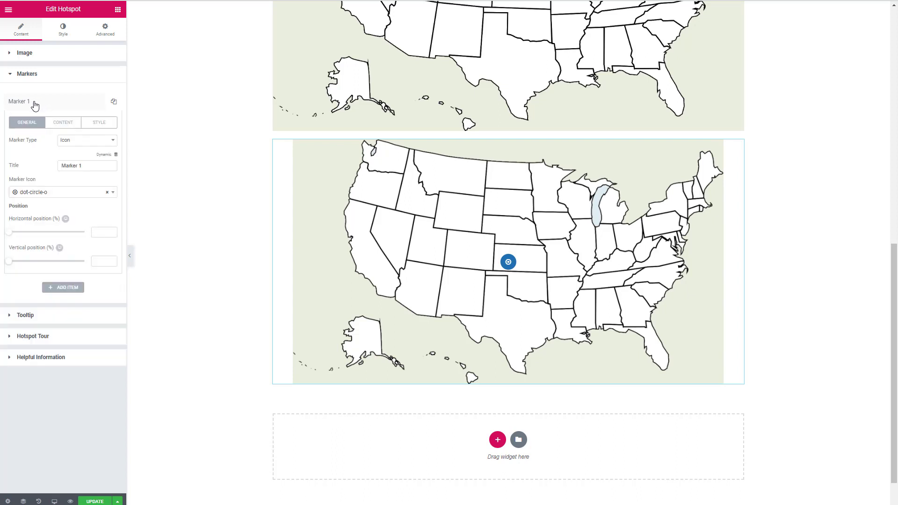
drag(82, 168, 61, 168)
text(Kansas)
click(78, 193)
text(map)
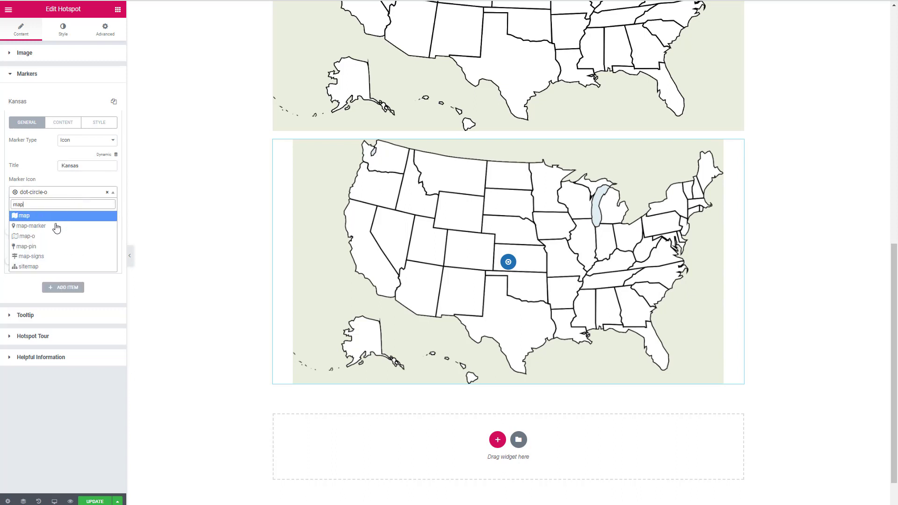
click(57, 227)
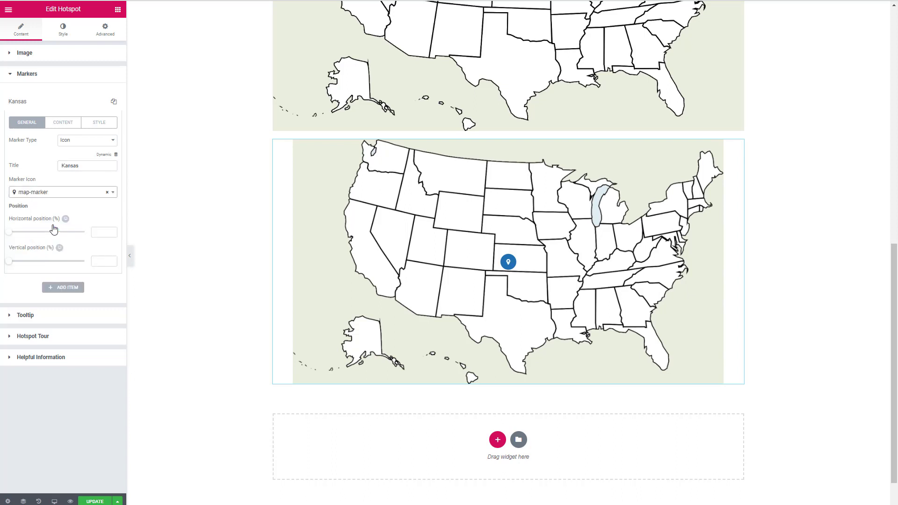
Position the Kansas marker over its state, at about 52% horizontal and 48.7% vertical
click(10, 232)
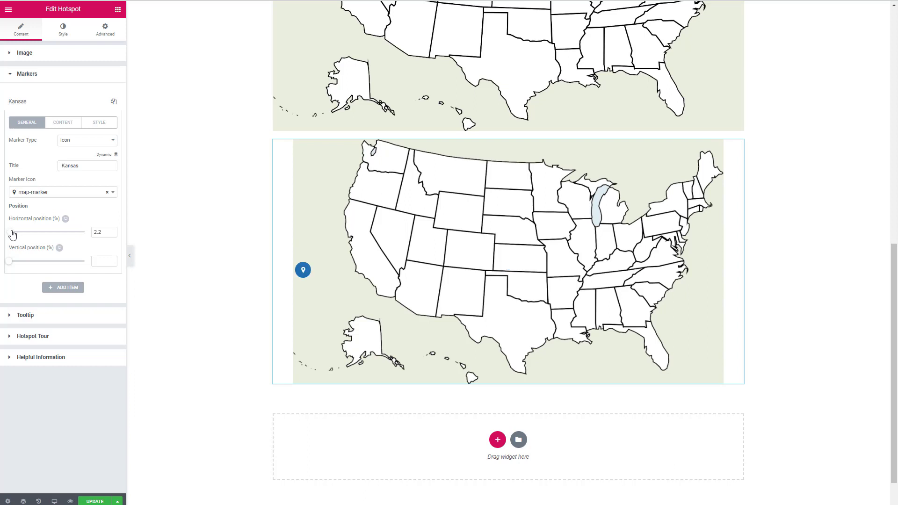
mouse_move(10, 233)
mouse_down()
mouse_move(65, 235)
mouse_move(48, 233)
mouse_up()
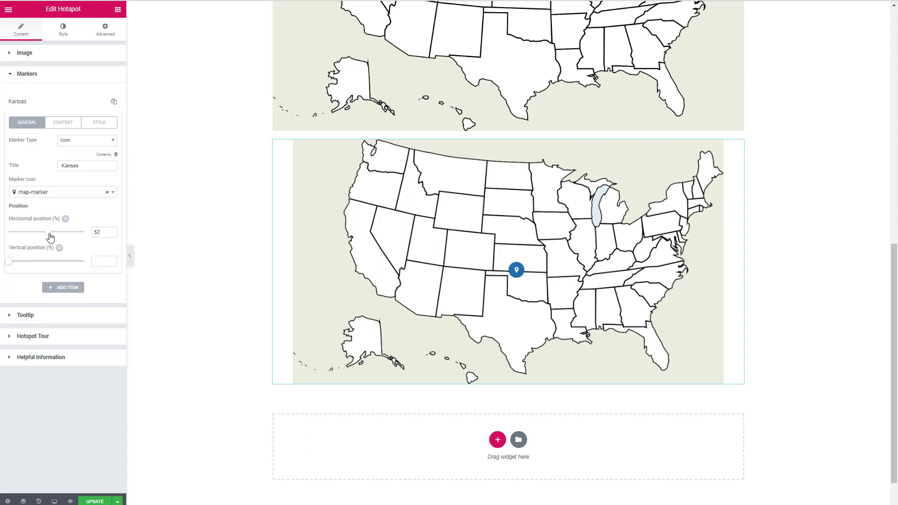
drag(8, 261, 47, 261)
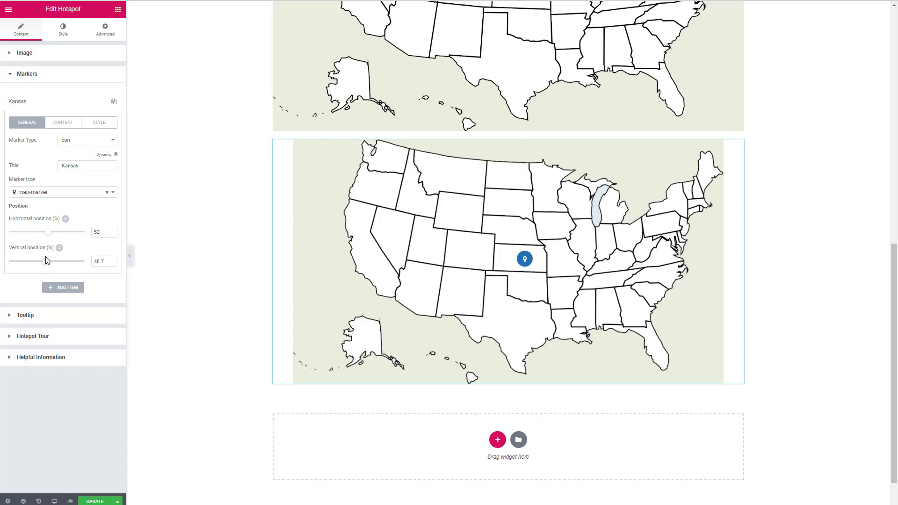
click(69, 124)
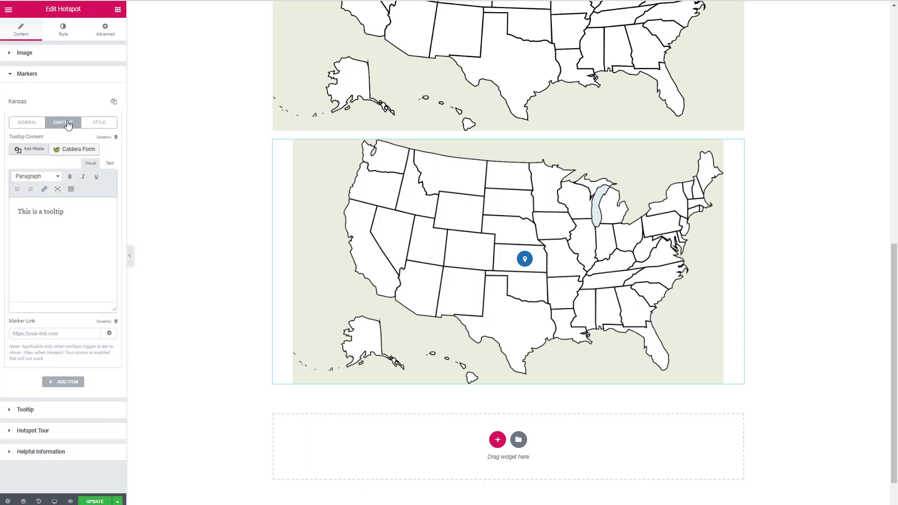
drag(78, 216, 24, 218)
text(Kansas)
click(33, 333)
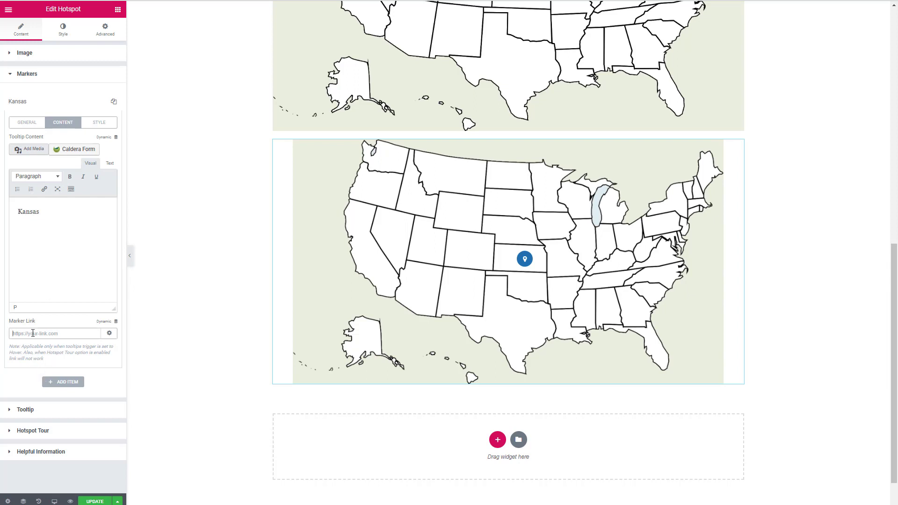
text(h)
click(58, 272)
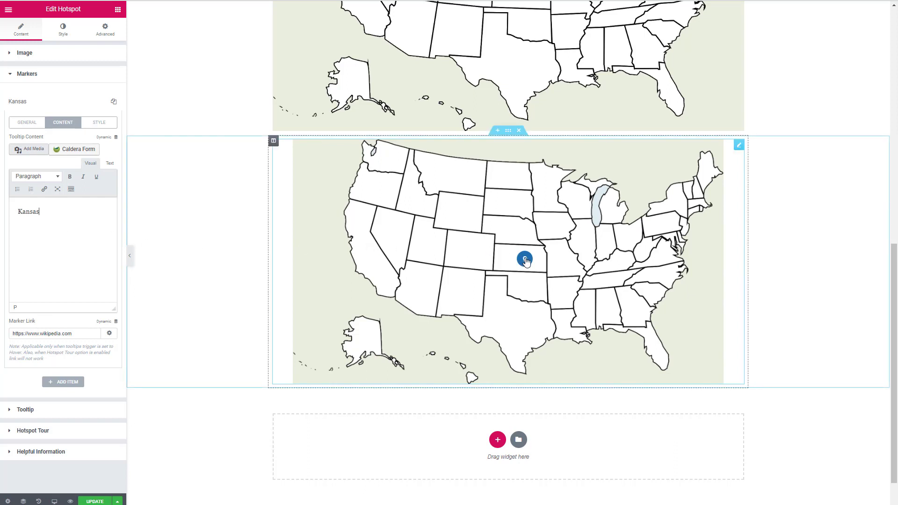
Compare the Kansas marker tooltips on the new map and the map above it
mouse_move(525, 260)
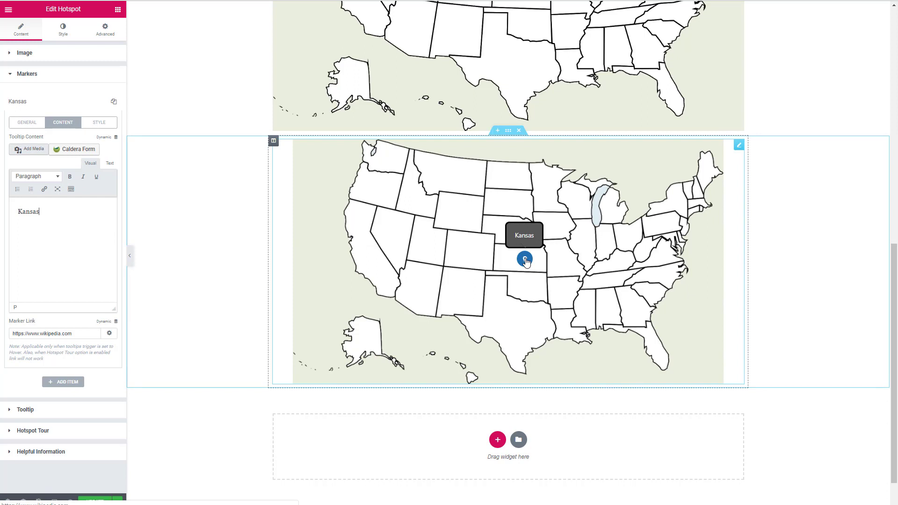
scroll(495, 88, up, 3)
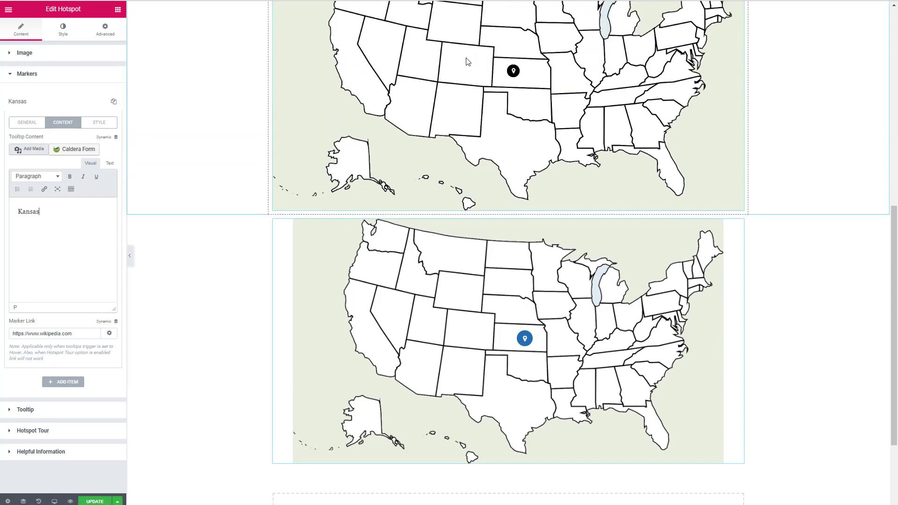
mouse_move(514, 132)
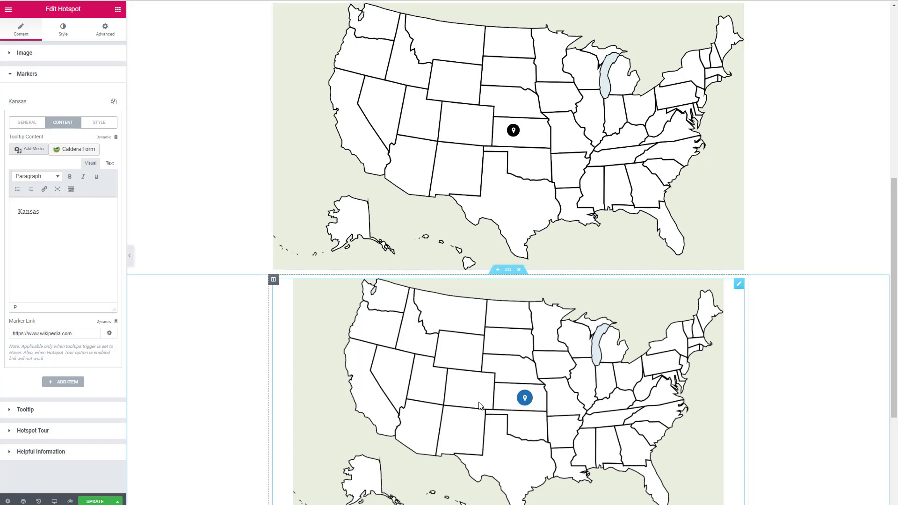
mouse_move(524, 399)
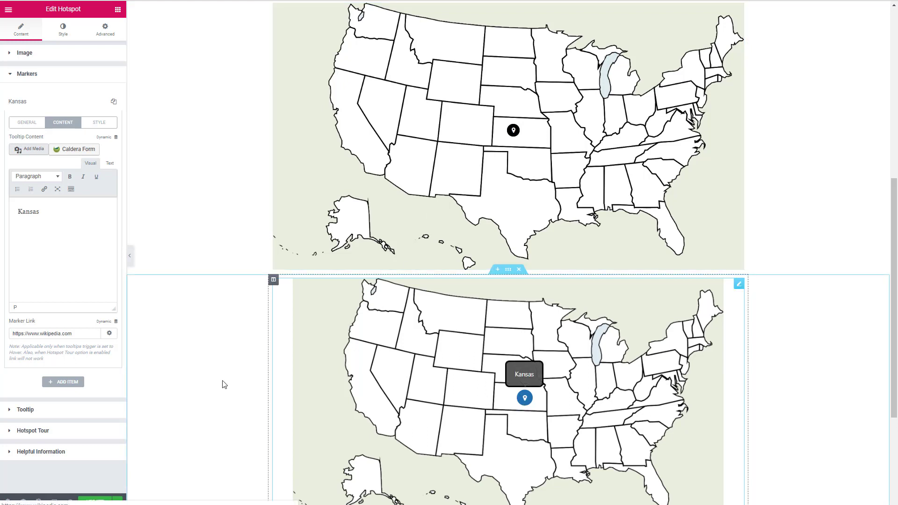
Review the Kansas marker's style overrides, the tooltip options, and the widget's image, marker and tooltip style settings
click(100, 122)
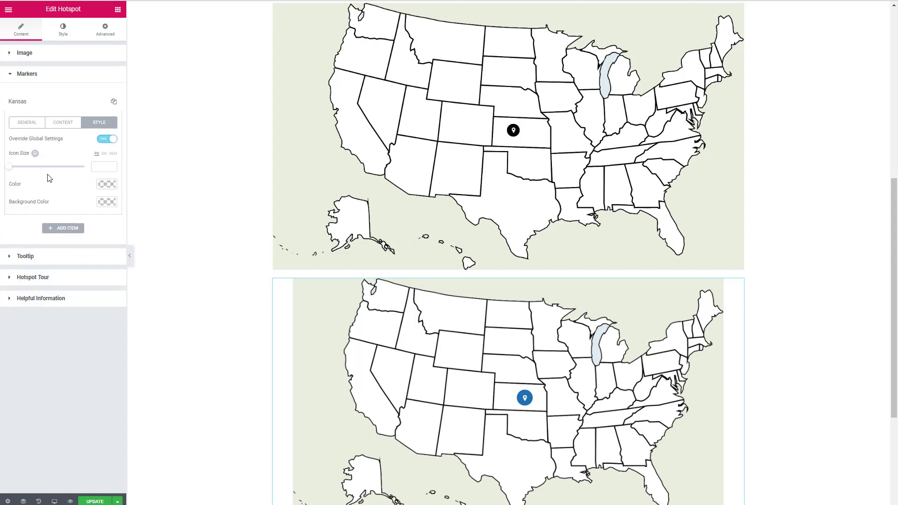
click(10, 256)
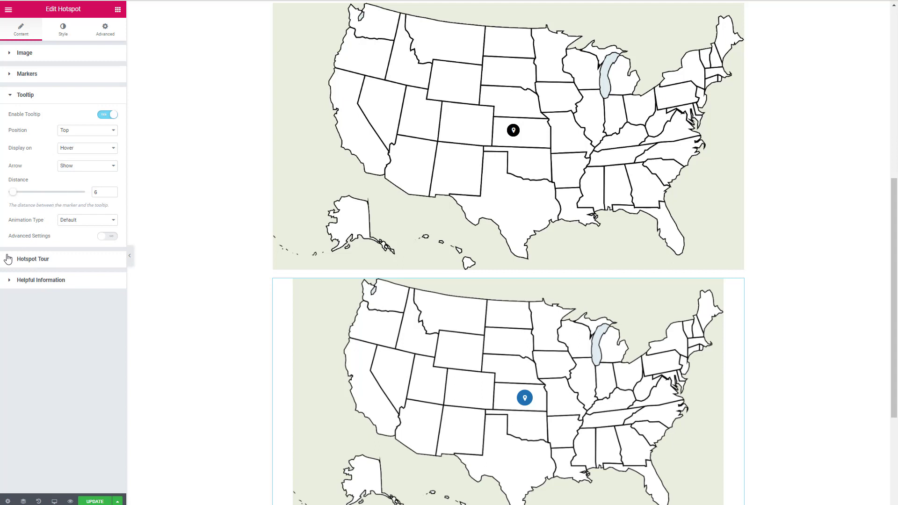
click(64, 35)
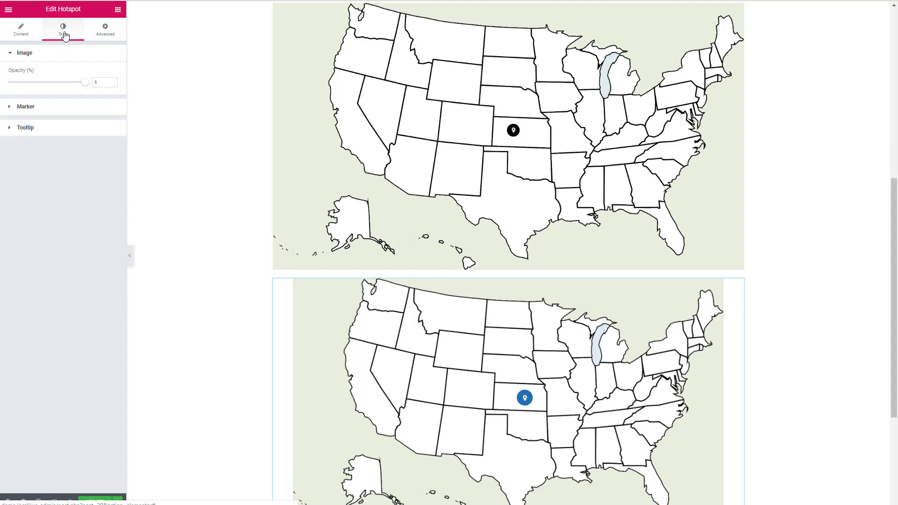
click(13, 109)
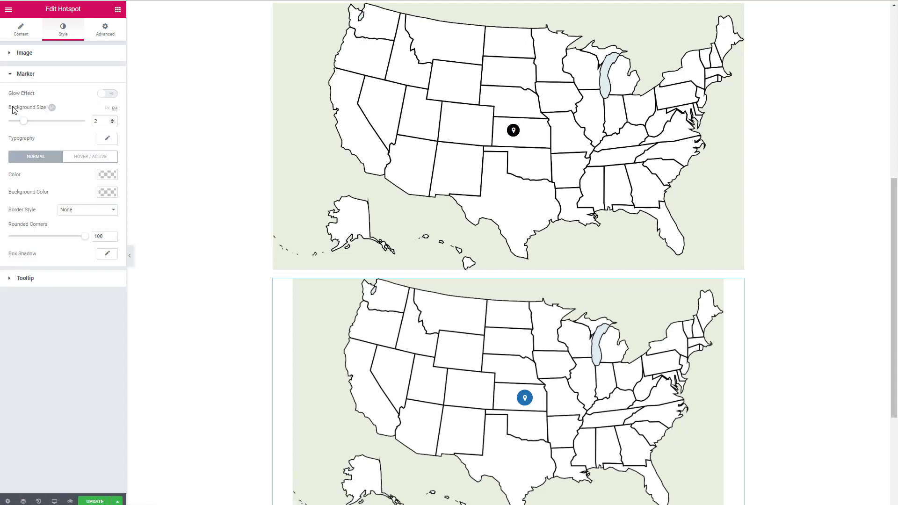
click(8, 279)
Enable the hotspot tour in the new Hotspot widget's content settings
click(9, 34)
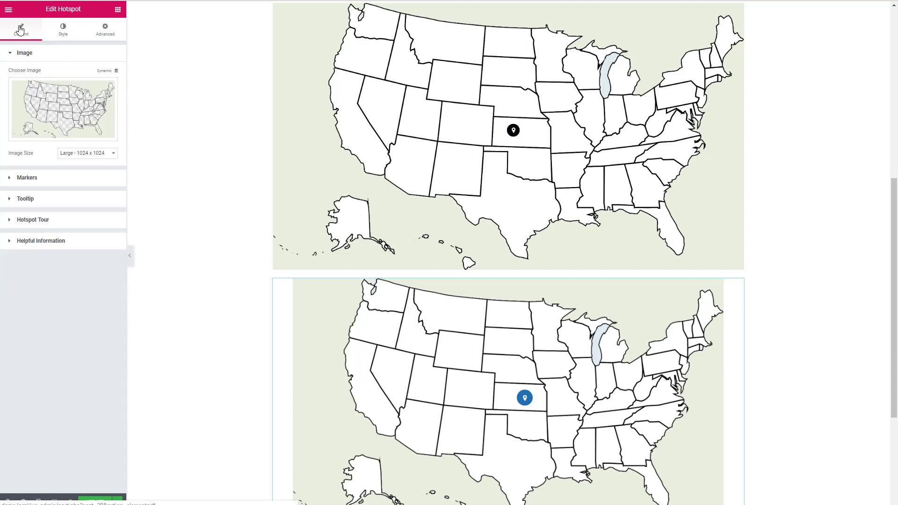
click(10, 221)
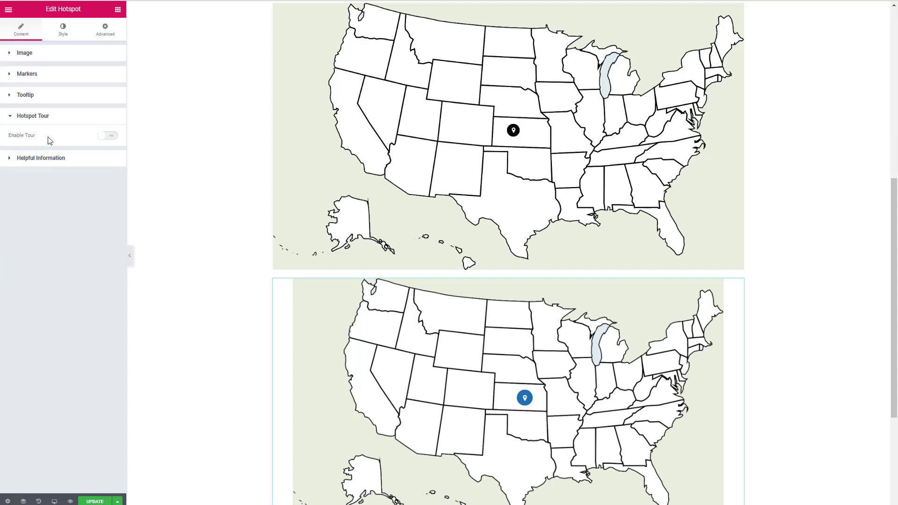
click(115, 140)
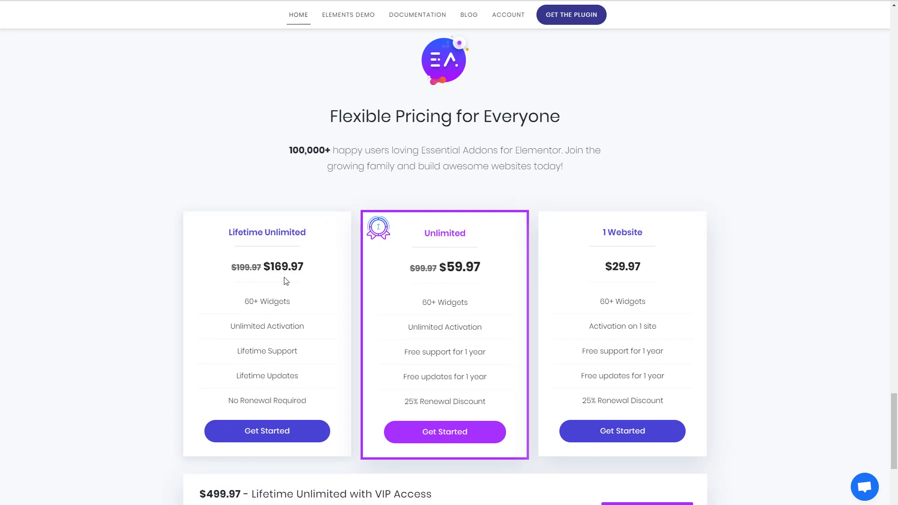
Review the Essential Addons and Ultimate Addons pricing plans, including the bundle contents and the Ultimate Addons lifetime prices
scroll(285, 281, down, 1)
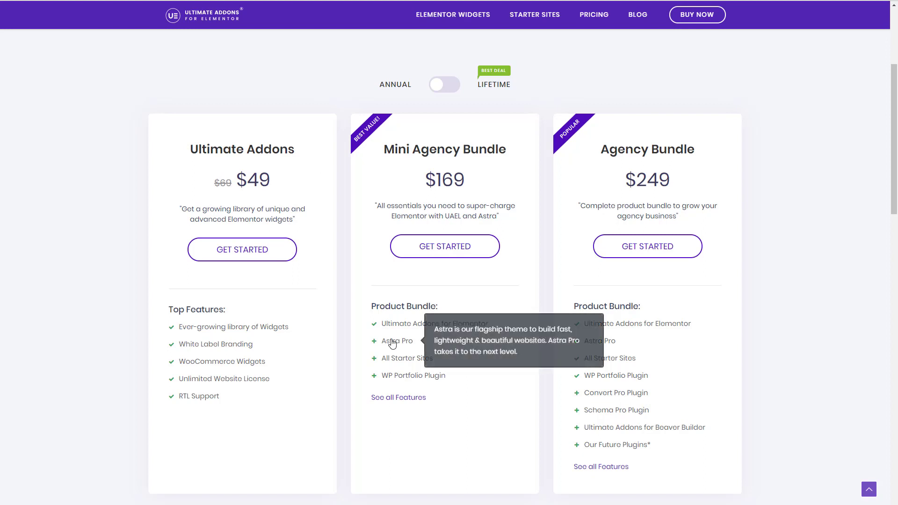
mouse_move(388, 363)
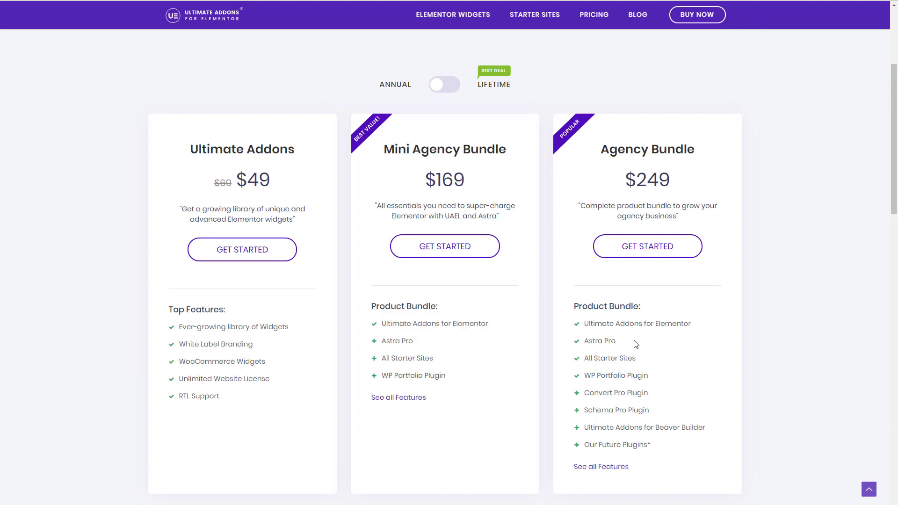
mouse_move(616, 432)
click(451, 87)
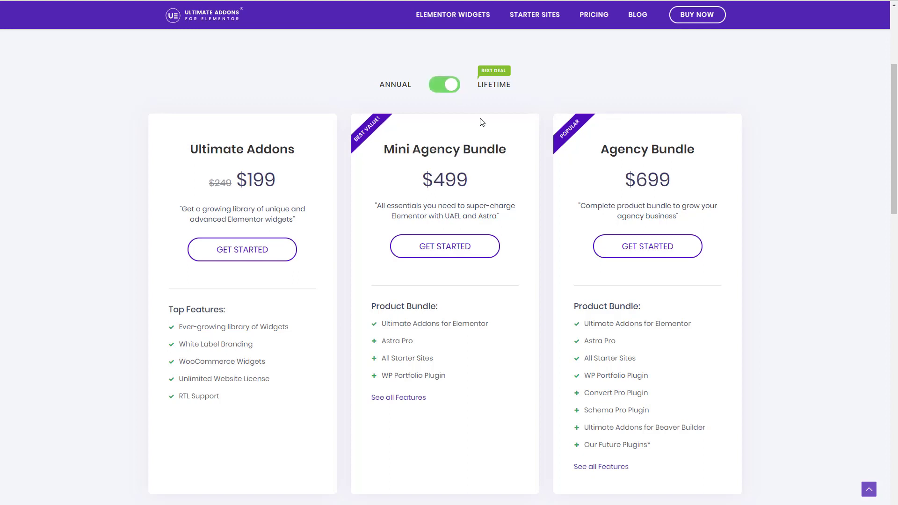